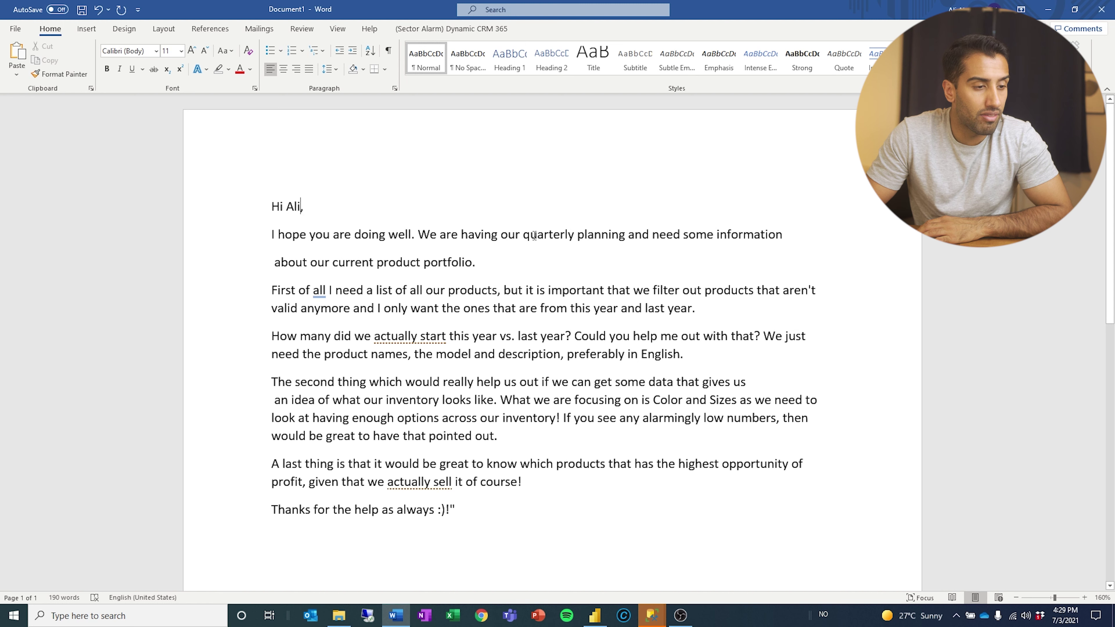
Highlight 'our quarterly planning' and 'current product portfolio' in yellow.
drag(523, 231, 624, 235)
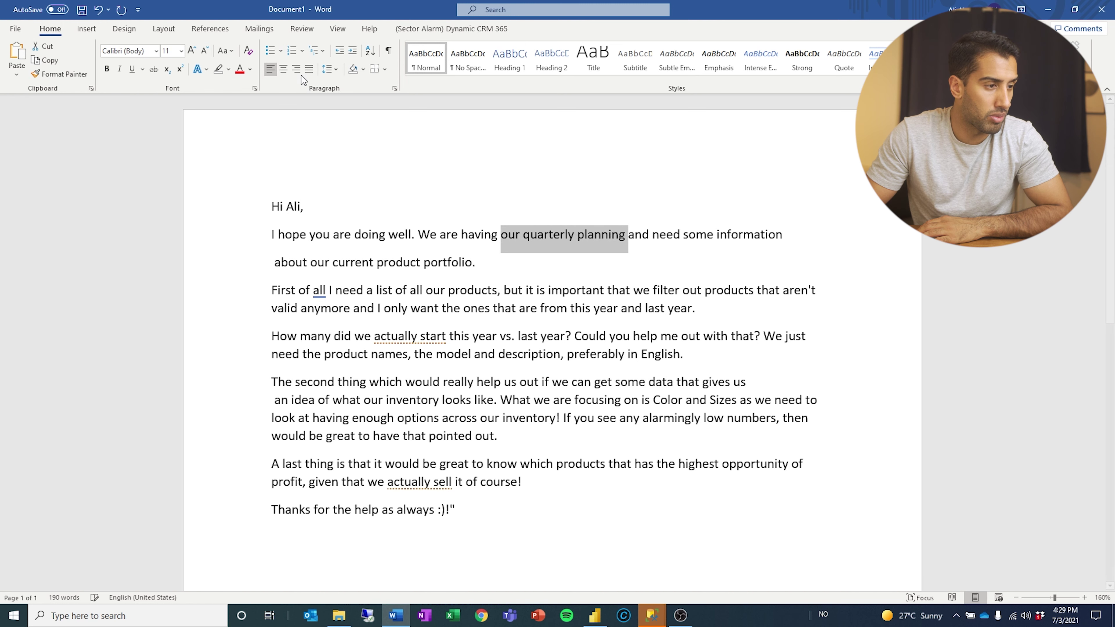
click(228, 69)
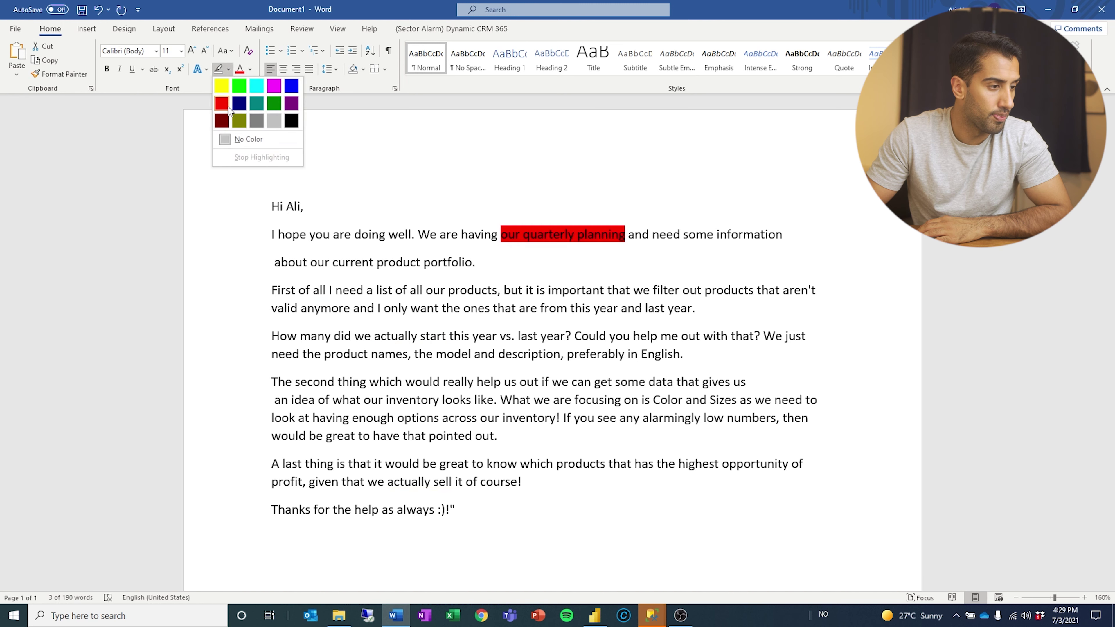
click(222, 85)
click(354, 230)
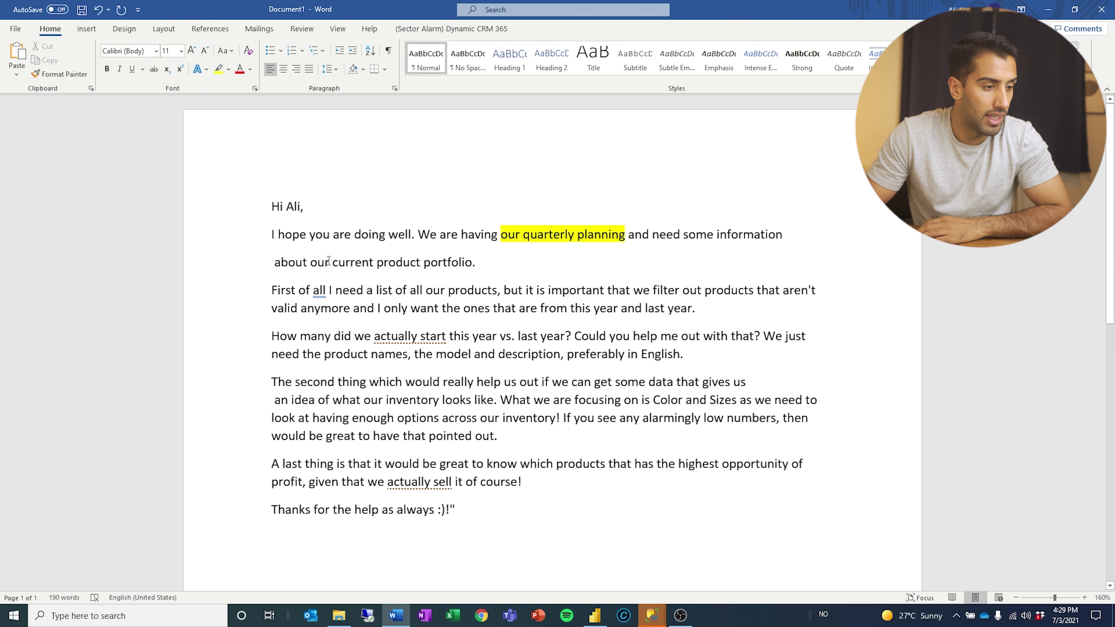
drag(357, 262, 472, 263)
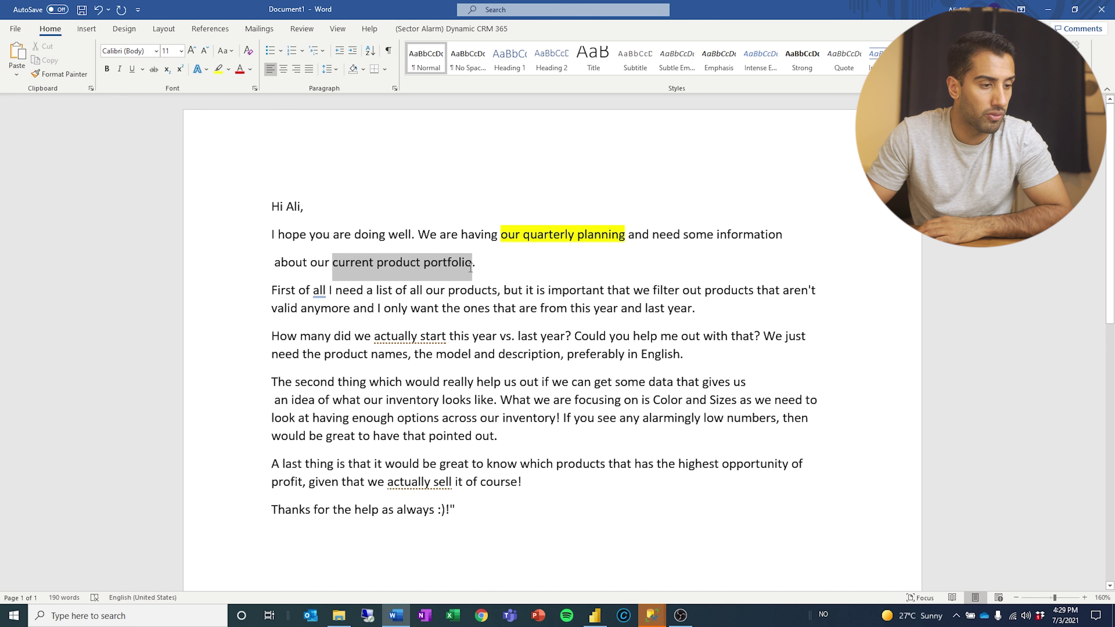
click(219, 69)
click(408, 336)
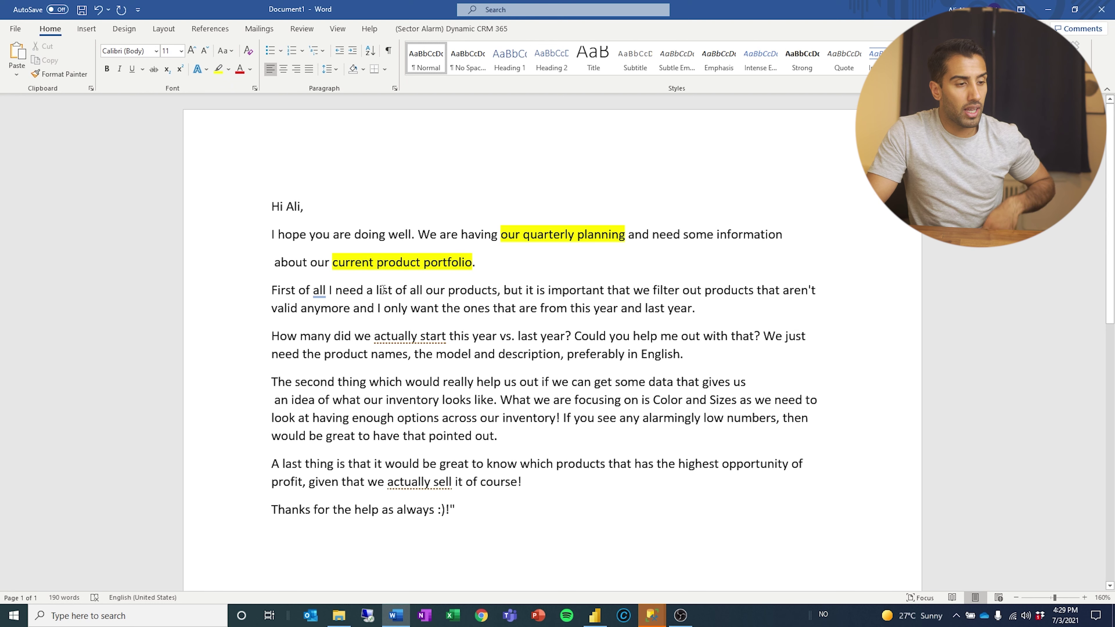
Highlight 'list of all our products' and the phrase about filtering out invalid products in yellow.
drag(376, 290, 496, 290)
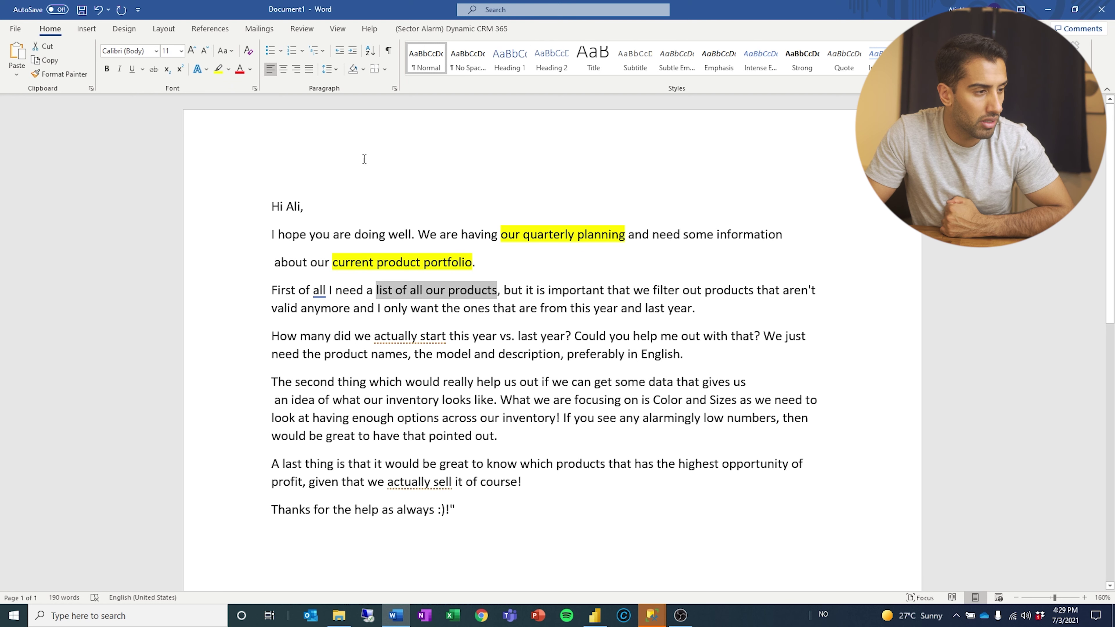
click(219, 69)
click(506, 284)
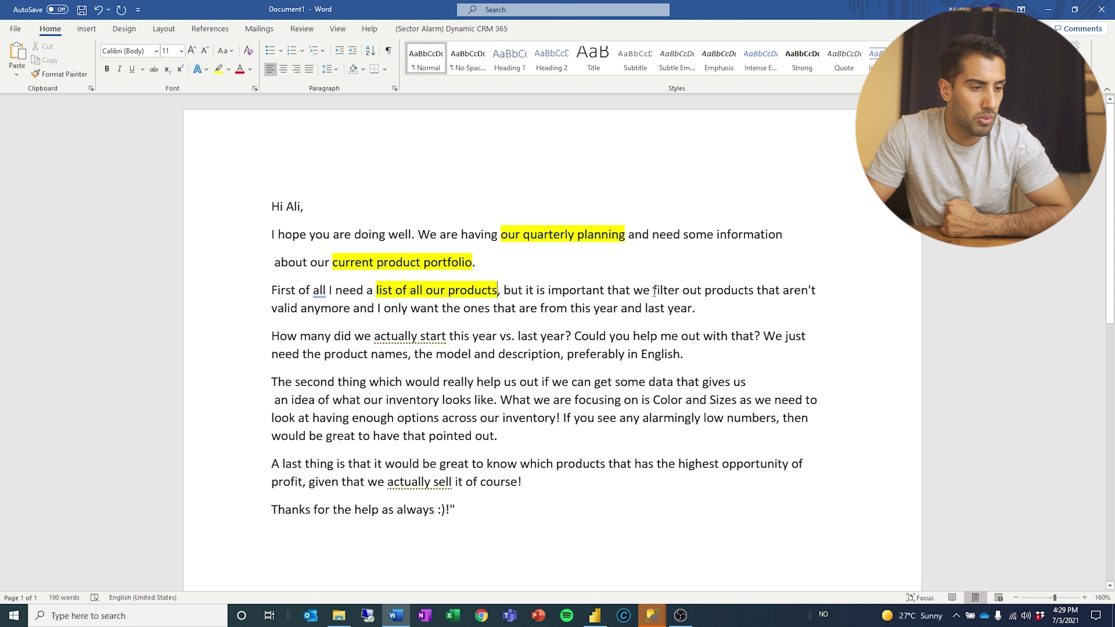
drag(658, 288, 350, 308)
click(219, 69)
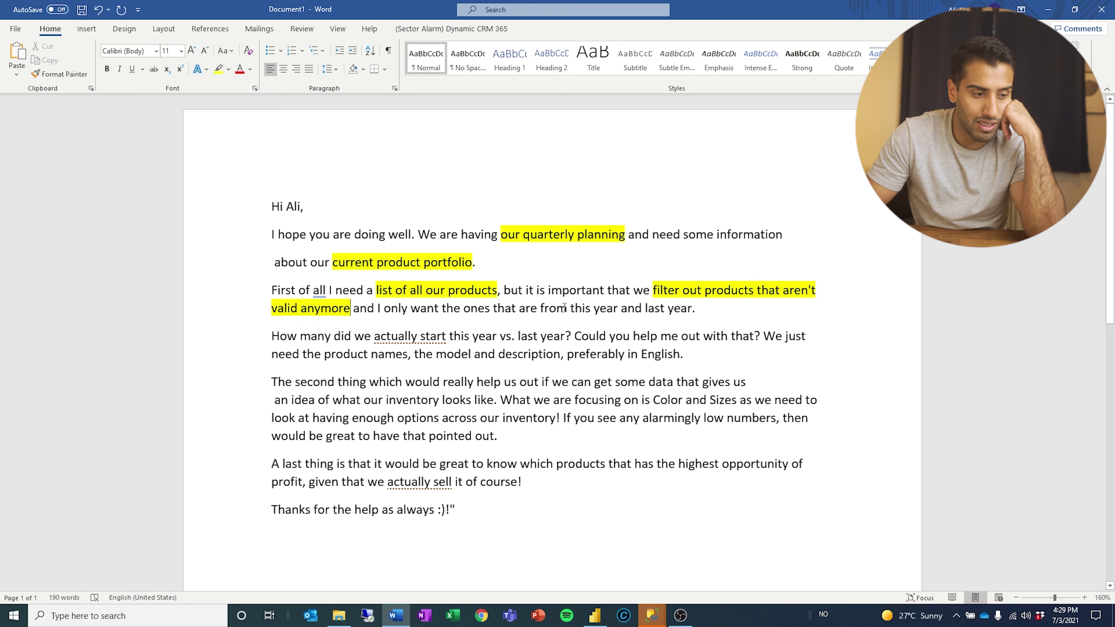
Highlight 'this year and last year', 'actually start this year vs. last year' and 'product names, the model and description' in yellow.
drag(608, 303, 692, 308)
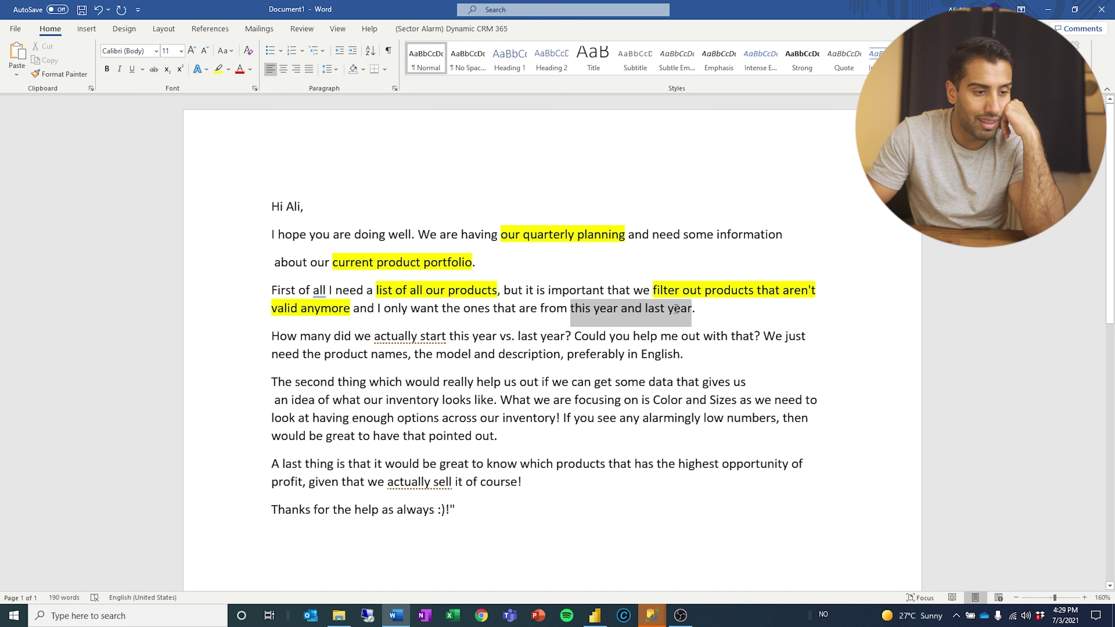
click(218, 69)
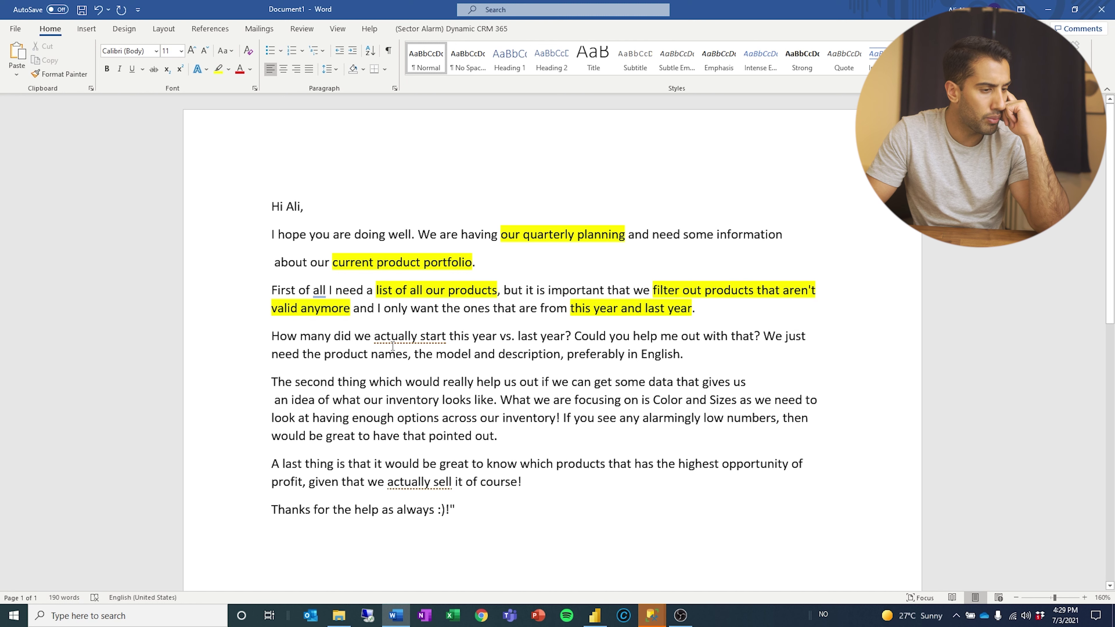
drag(375, 337, 564, 338)
click(219, 69)
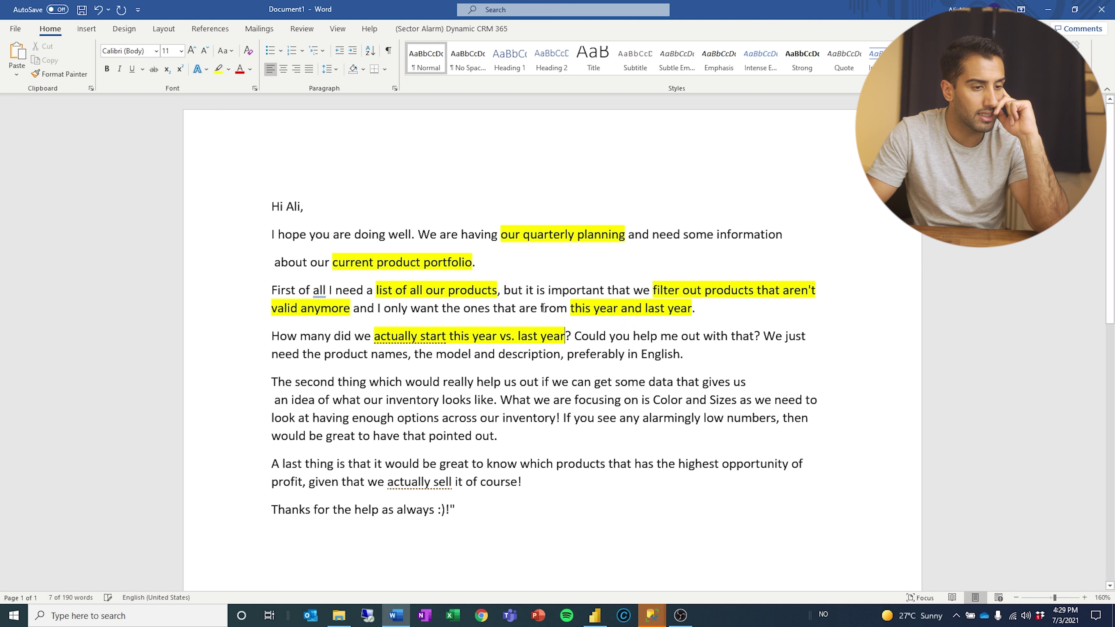
click(657, 338)
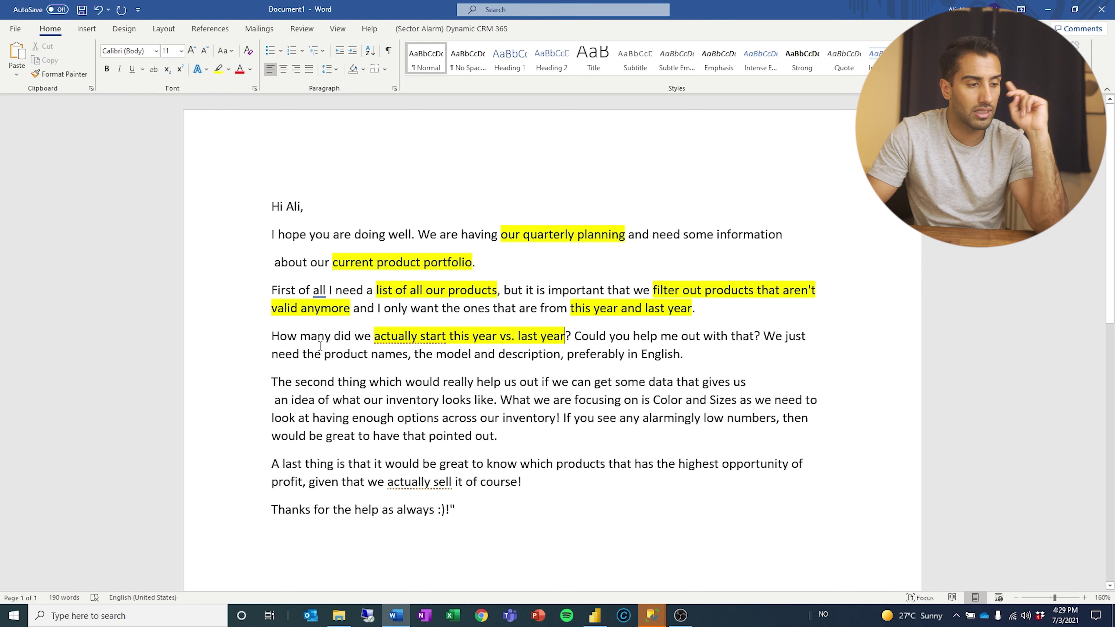
drag(325, 354, 560, 354)
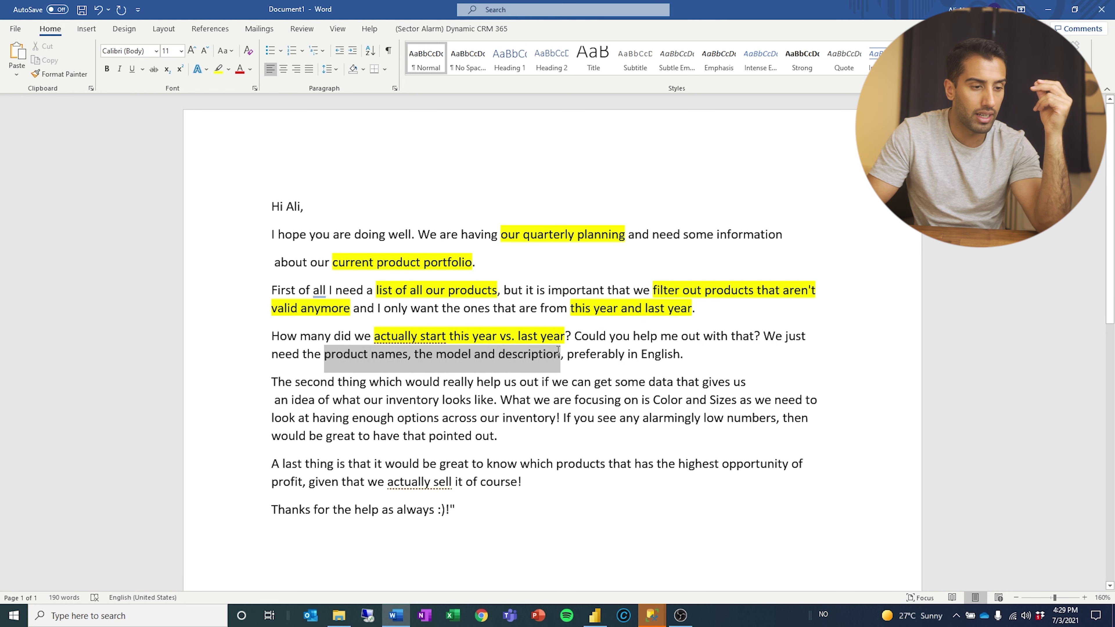
click(219, 69)
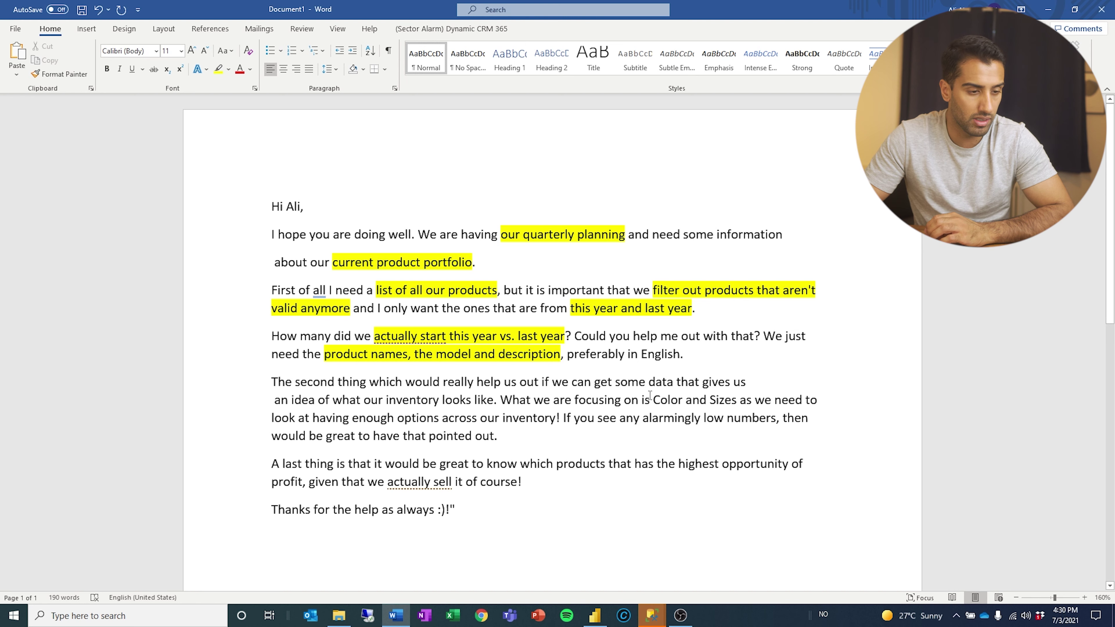
Highlight 'is Color and Sizes', the alarmingly-low-numbers sentence and the highest-profit-opportunity sentence in yellow.
drag(649, 395, 738, 400)
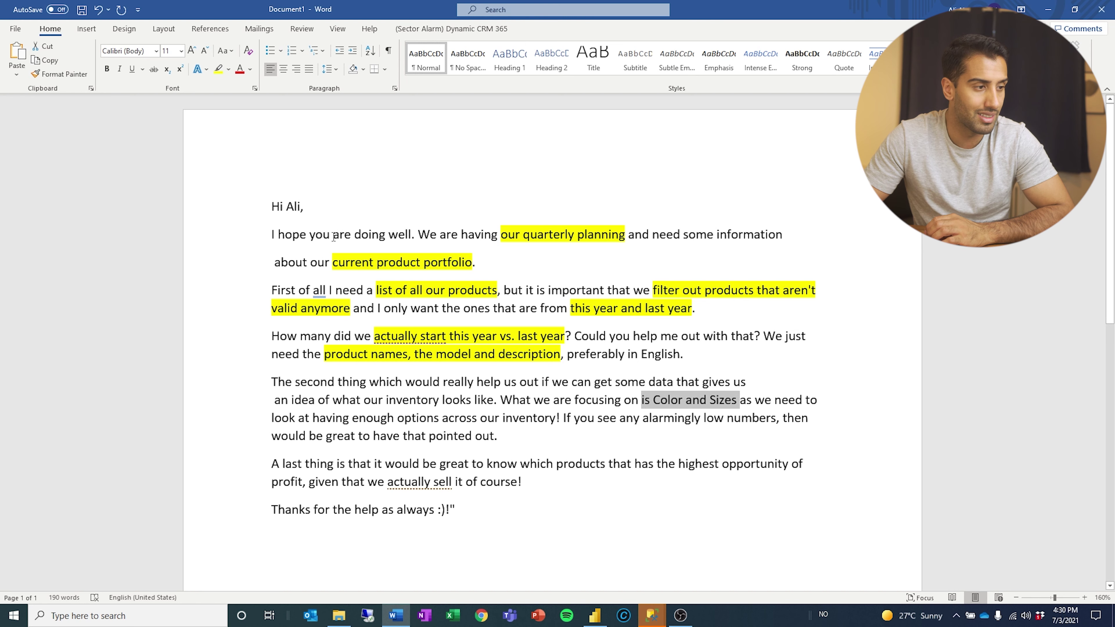
click(218, 69)
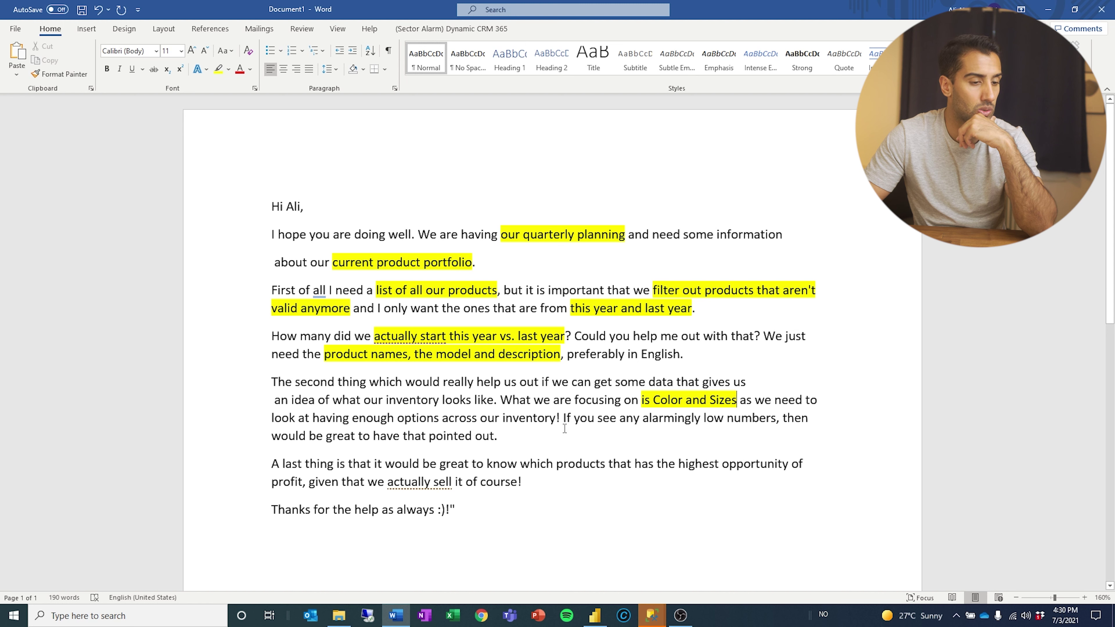
drag(564, 428, 498, 438)
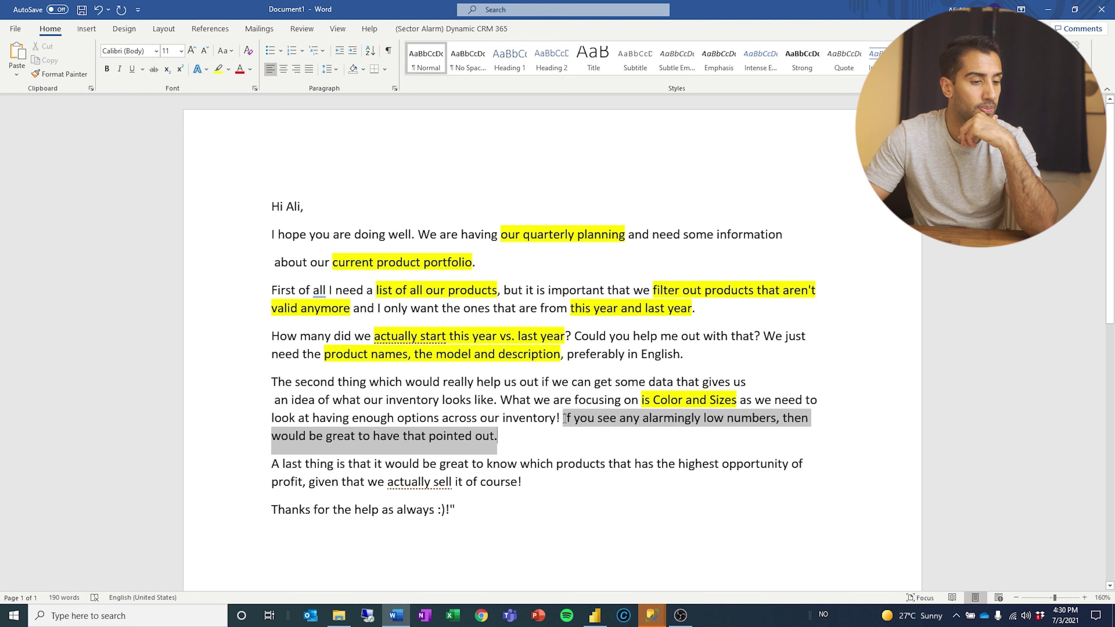
click(218, 69)
click(548, 312)
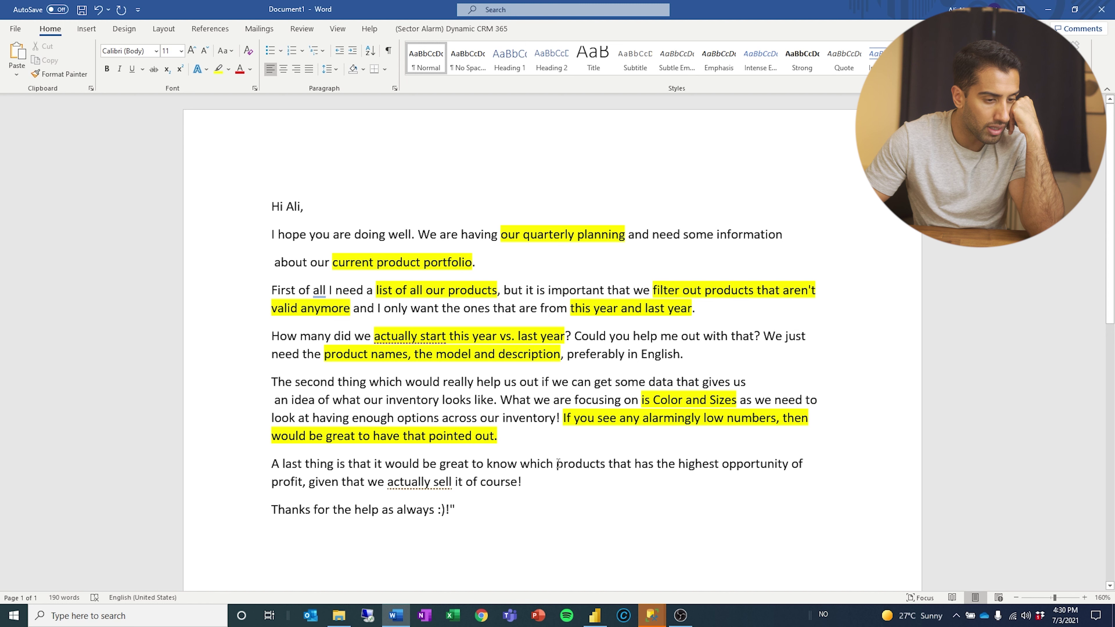
drag(557, 464, 523, 482)
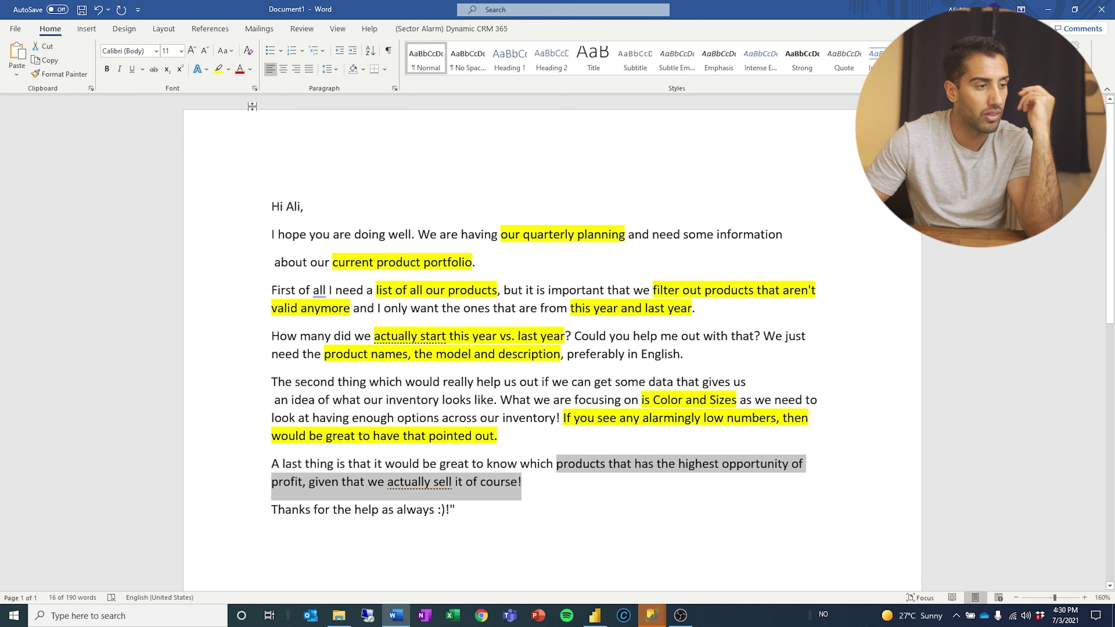
click(218, 68)
click(508, 387)
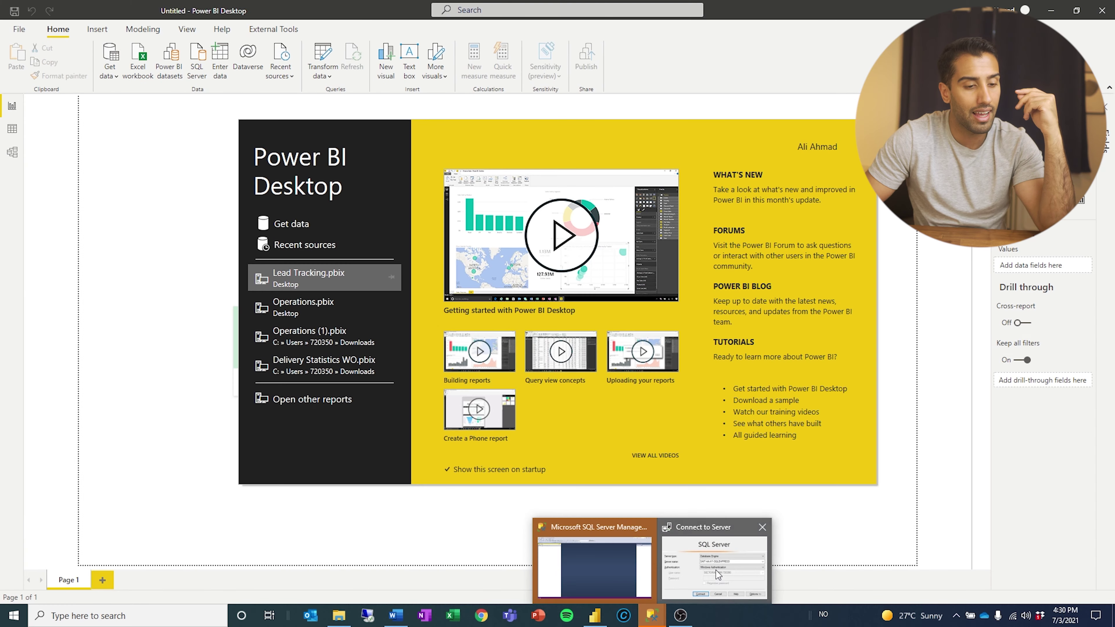
Copy the server name from SSMS and connect Power BI to that SQL Server instance.
click(714, 569)
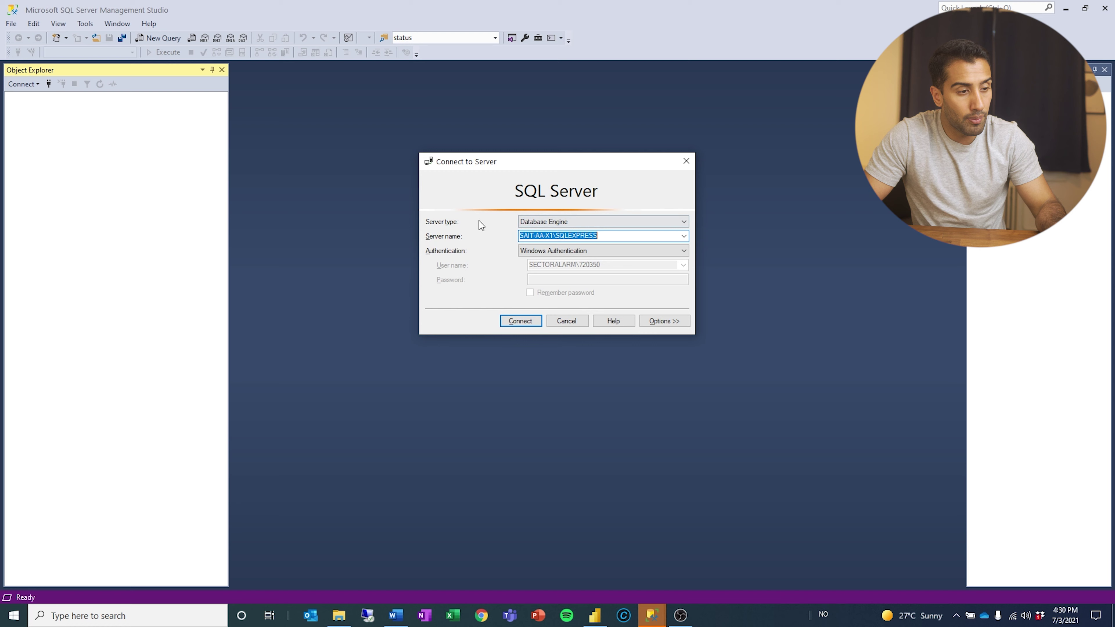
mouse_move(595, 615)
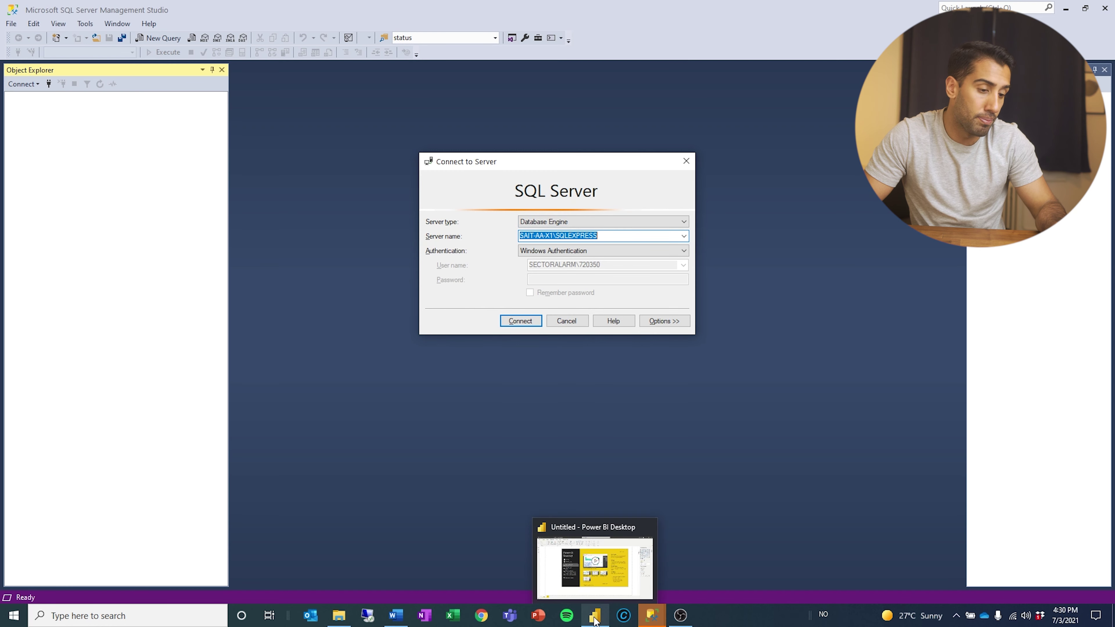
click(589, 568)
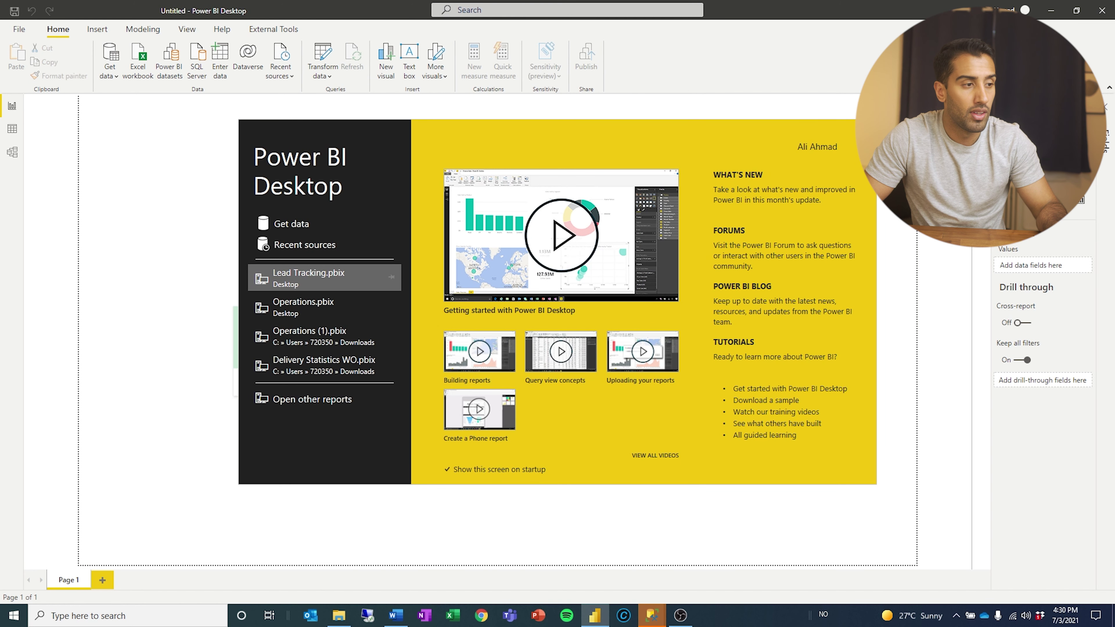
click(228, 76)
click(113, 85)
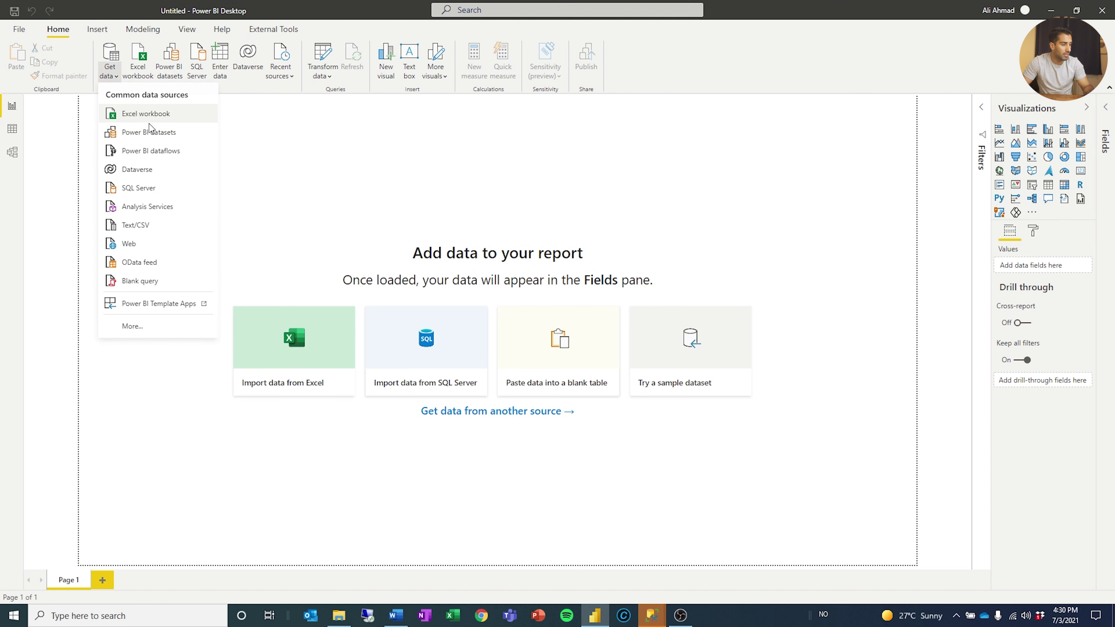
click(167, 194)
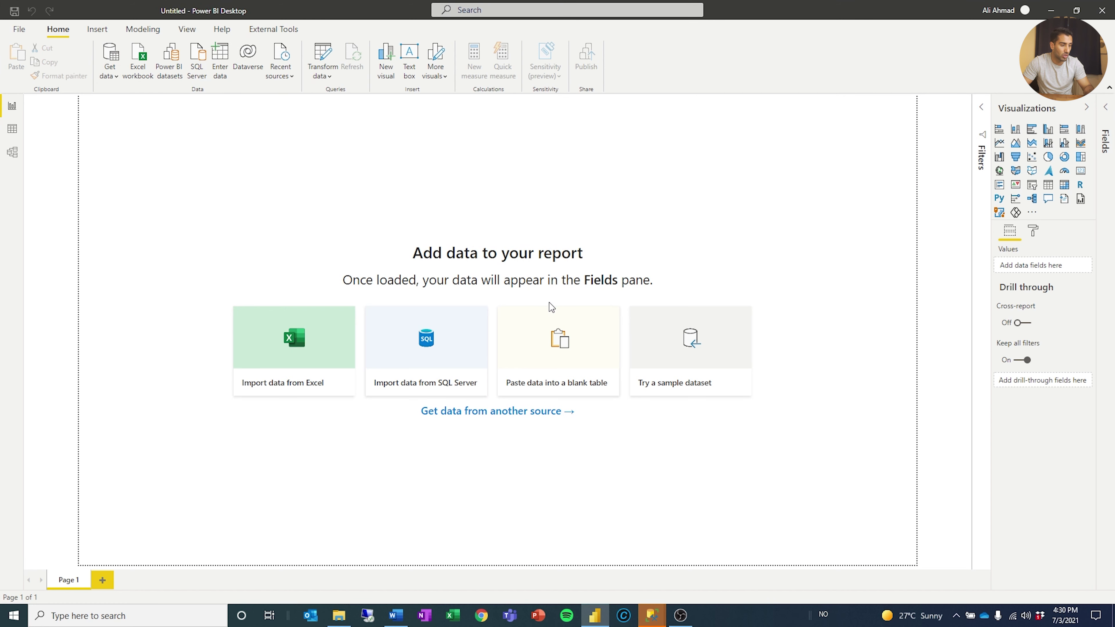
text(SAIT-AA-X1\SQLEXPRESS)
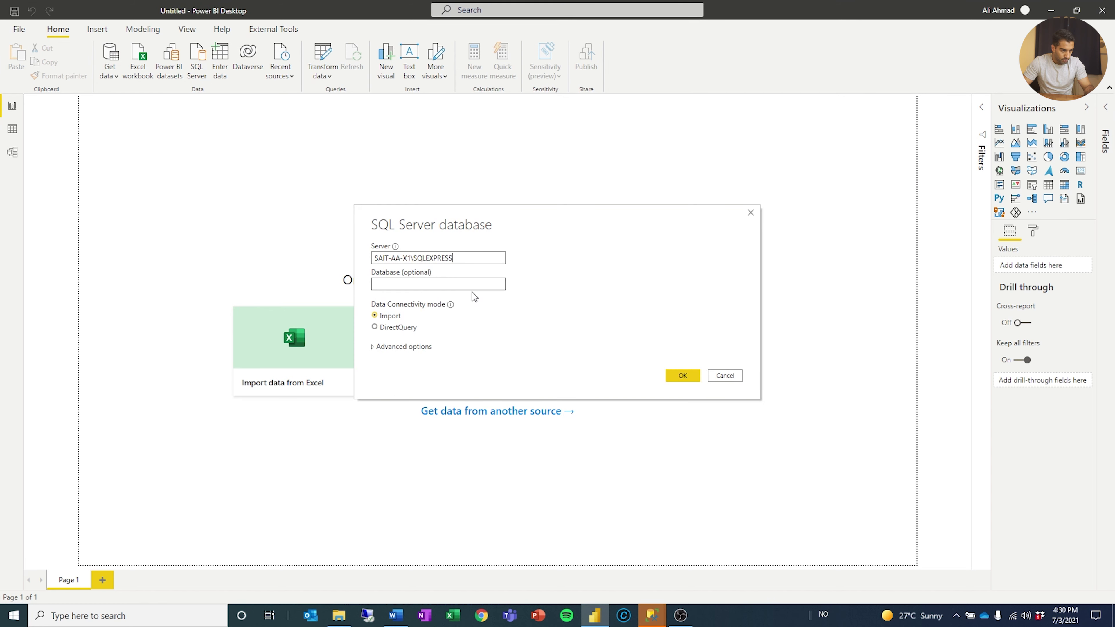
click(689, 378)
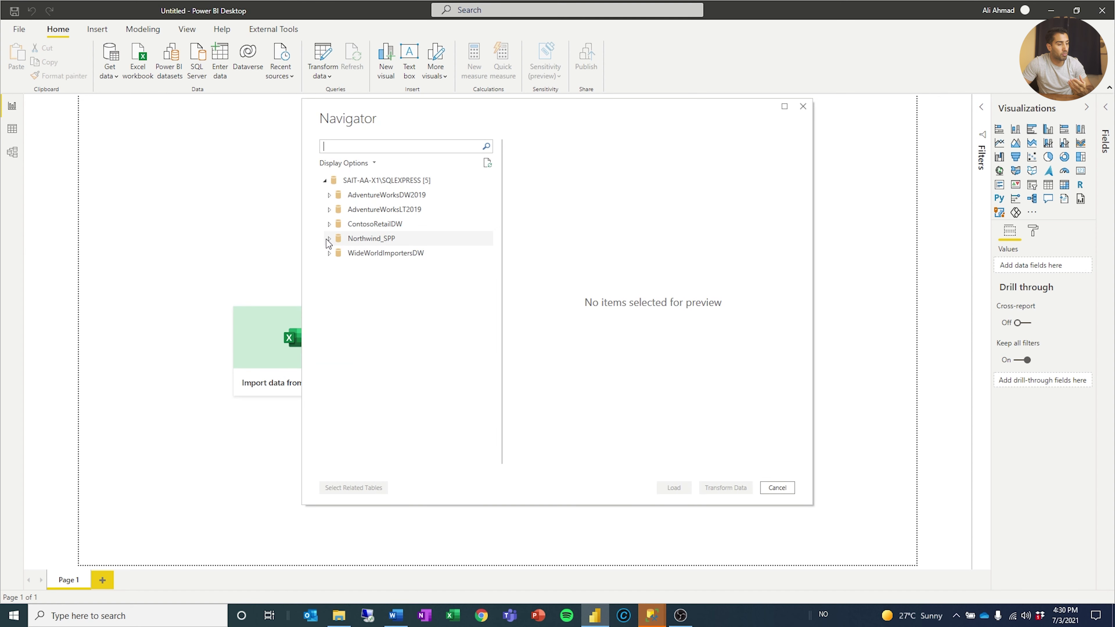
Load the DimProduct table from the AdventureWorksDW2019 database via the Navigator.
click(334, 194)
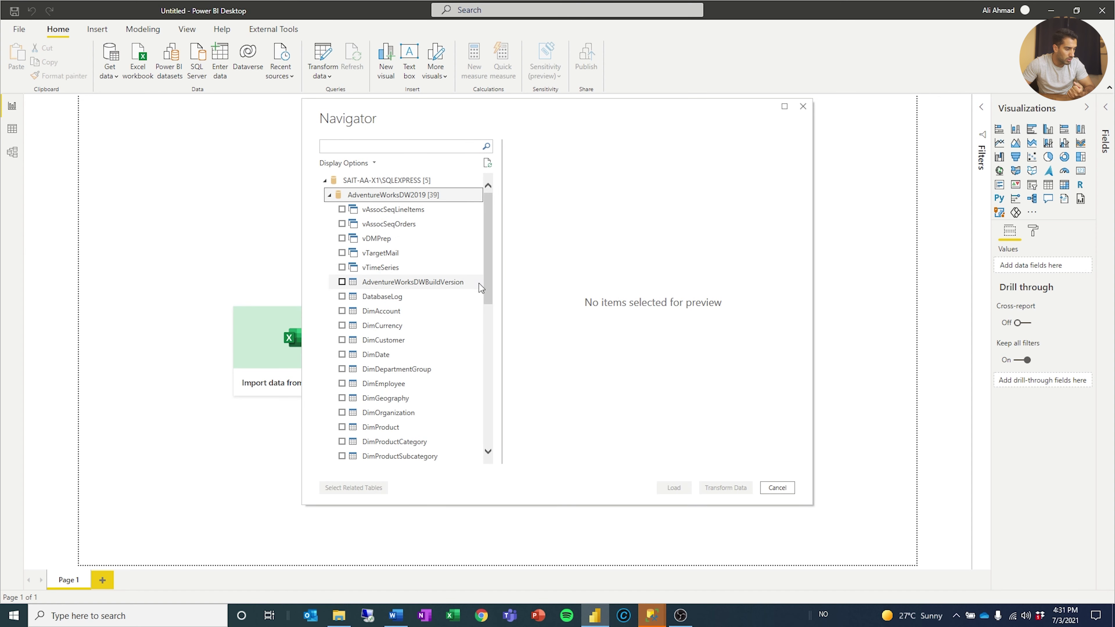
scroll(440, 268, down, 1)
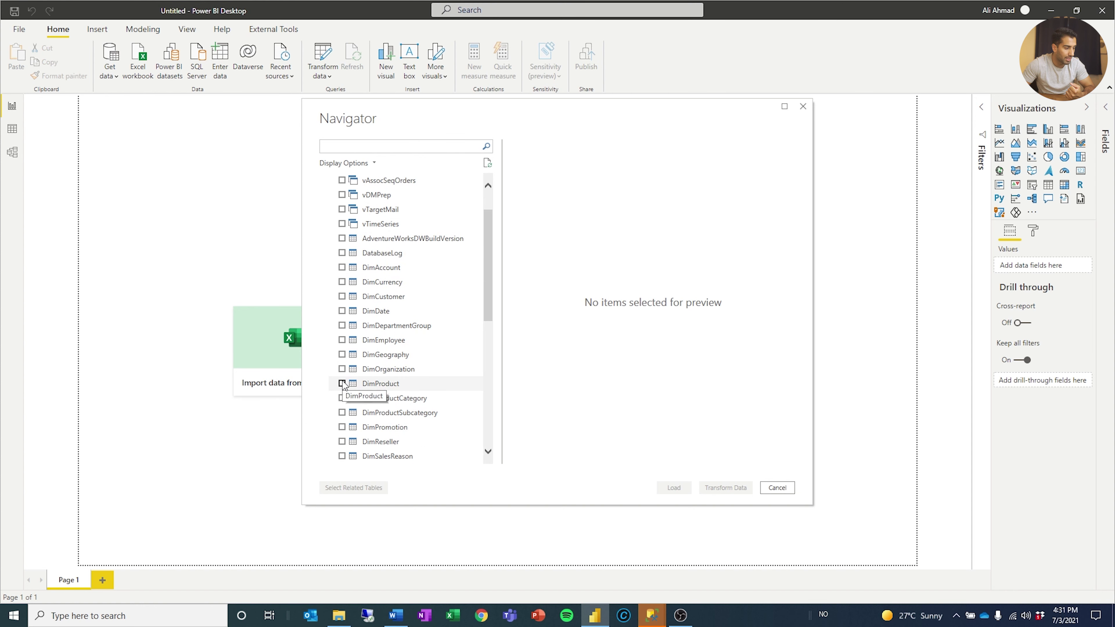
click(381, 384)
scroll(381, 389, up, 1)
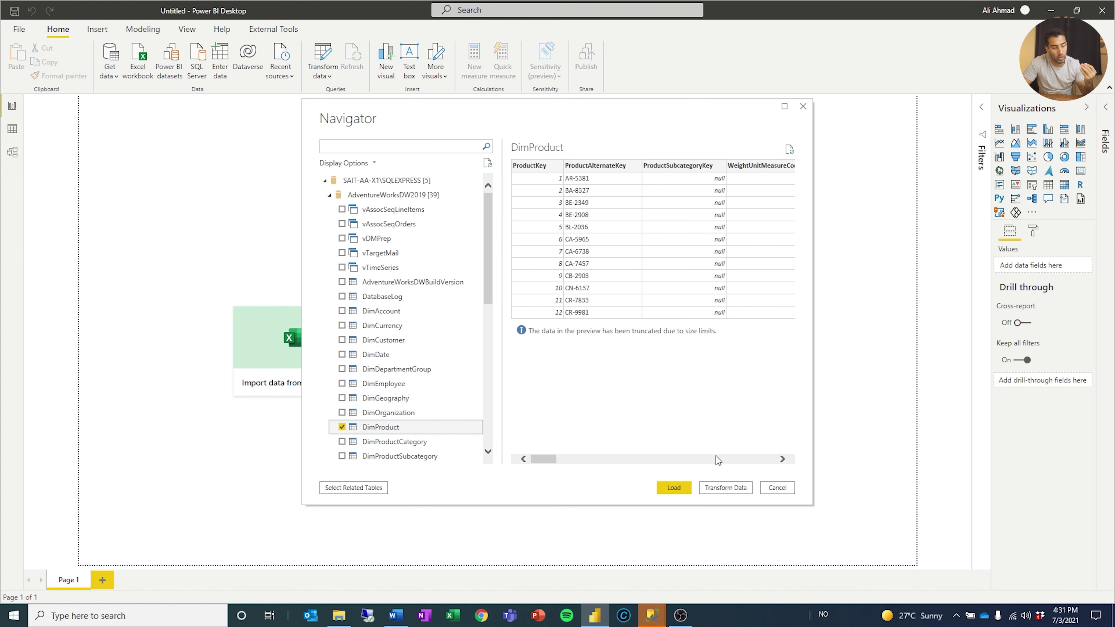
click(674, 488)
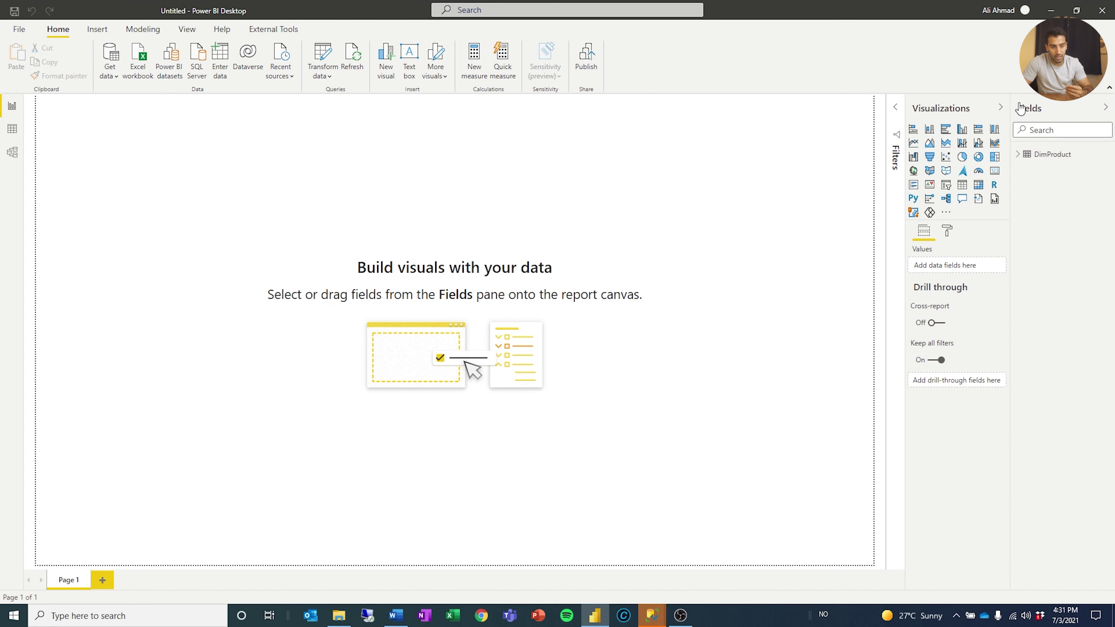
Add a table visual with DimProduct's EnglishProductName, ModelName and EnglishDescription columns.
click(1023, 154)
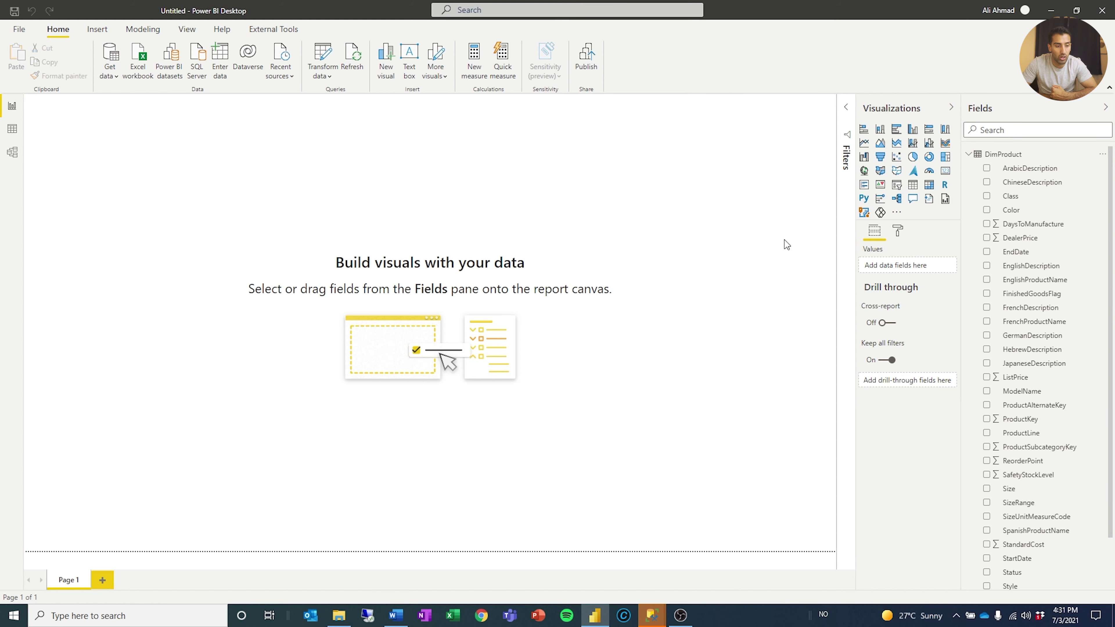
click(913, 186)
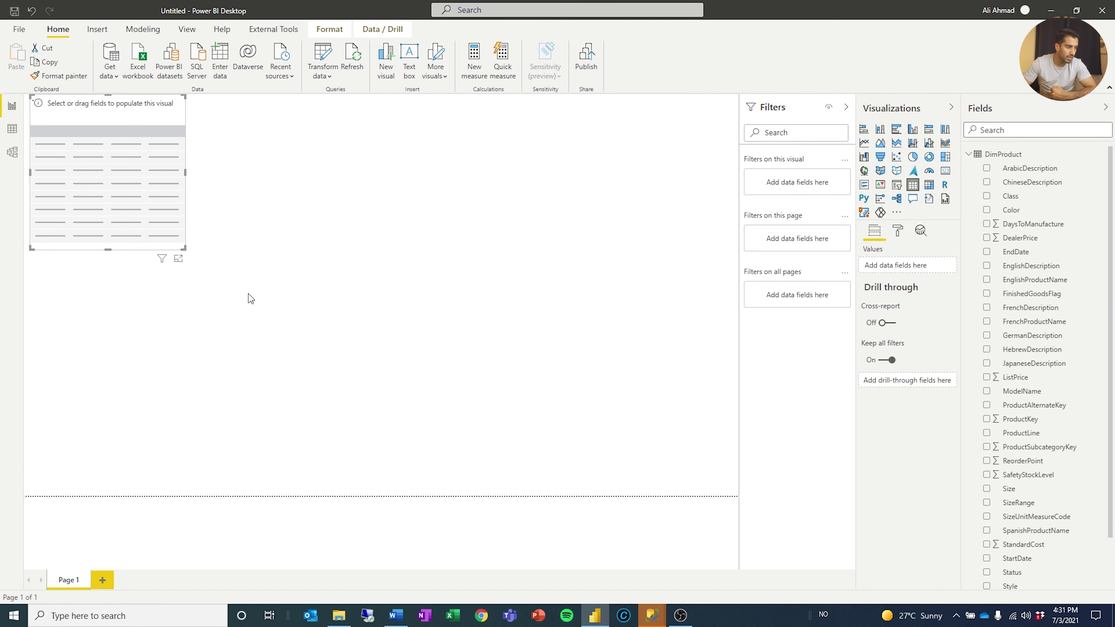
drag(66, 190, 328, 292)
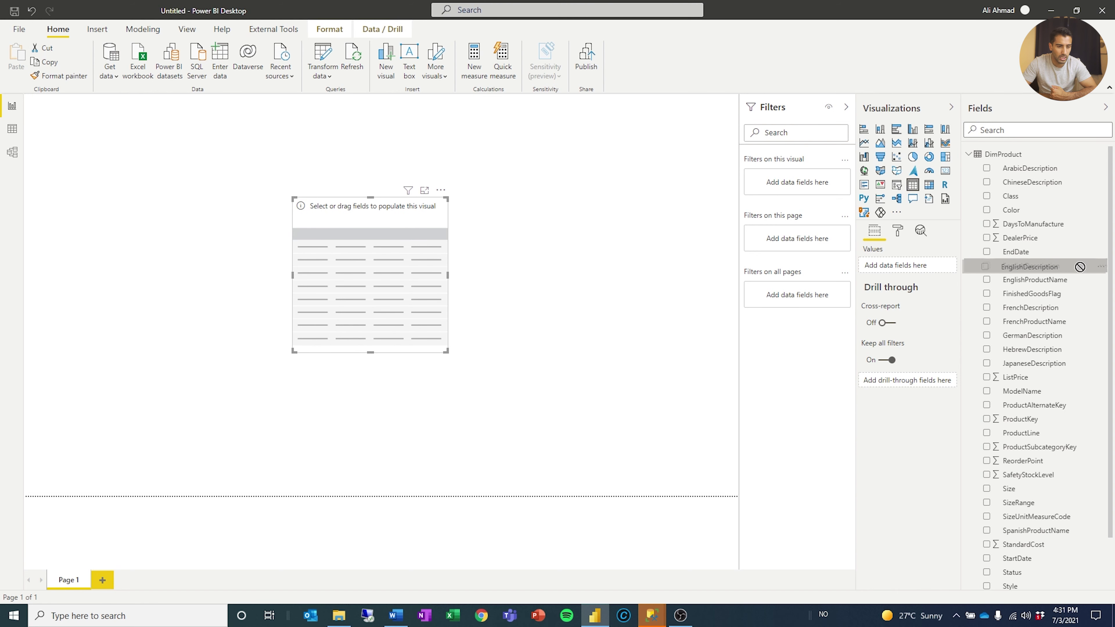
drag(1055, 280, 939, 266)
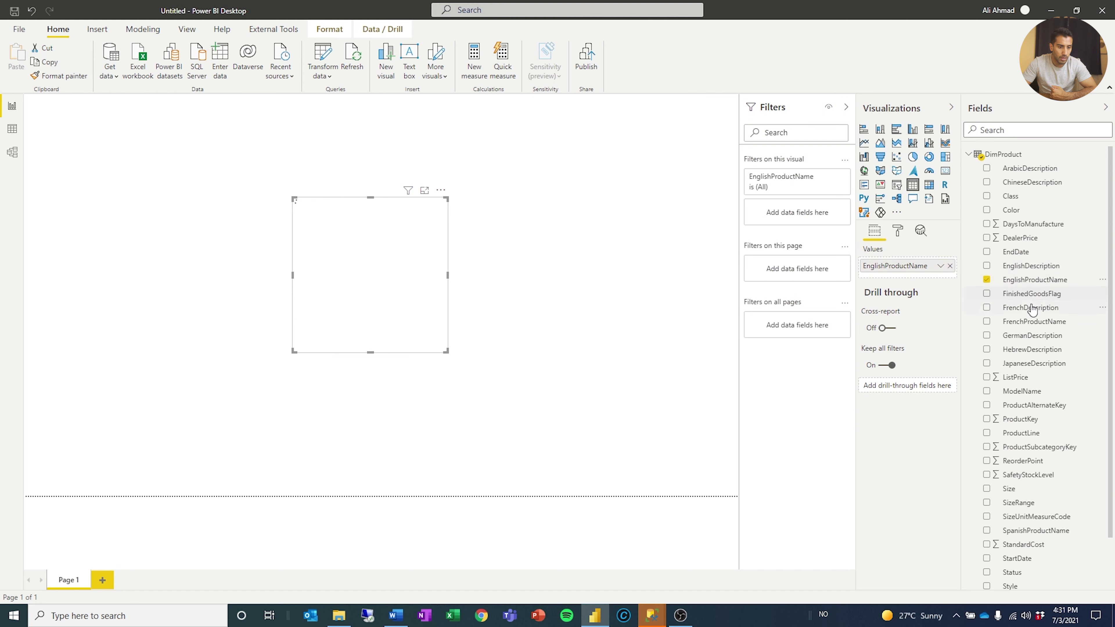
drag(1023, 390, 930, 279)
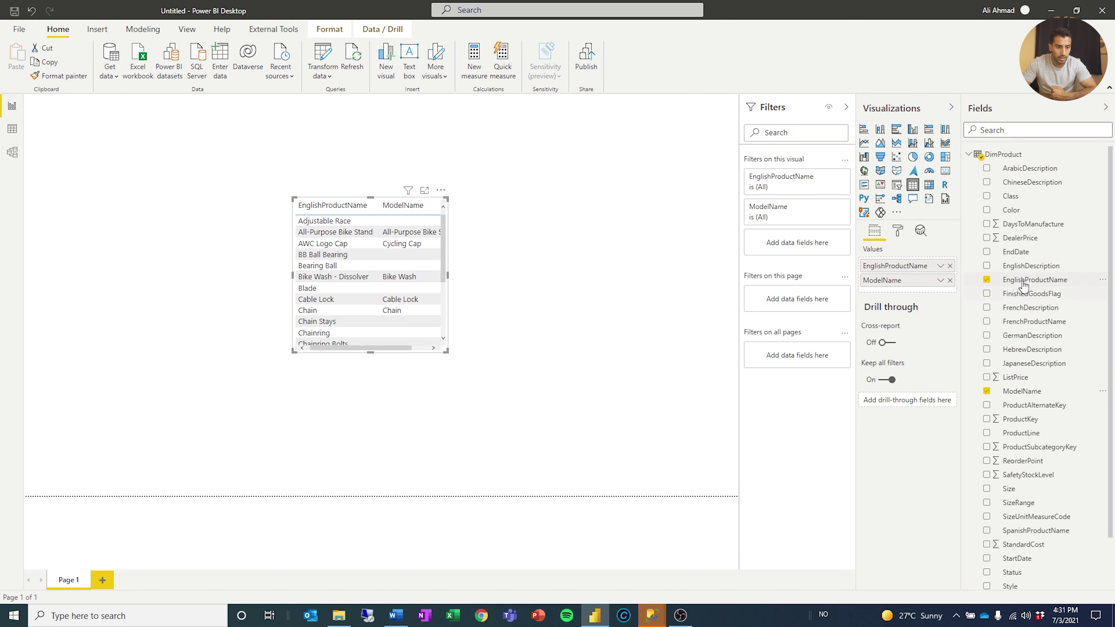
drag(1029, 266, 900, 294)
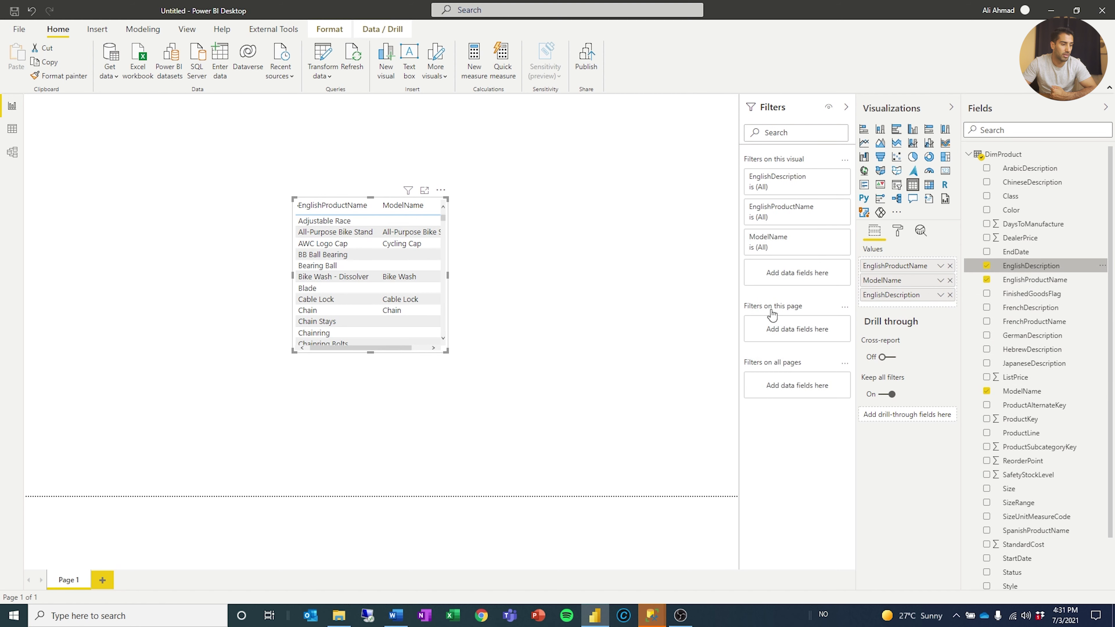
Enlarge the table taller, wider and toward the page's top-left, then deselect it.
drag(367, 352, 367, 494)
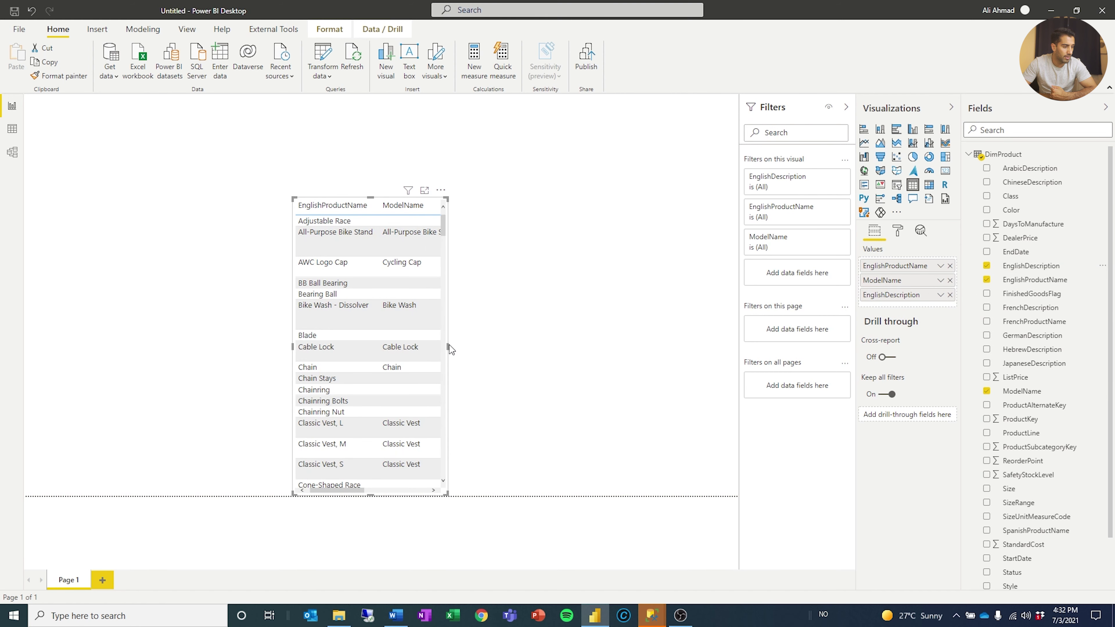
drag(448, 345, 738, 346)
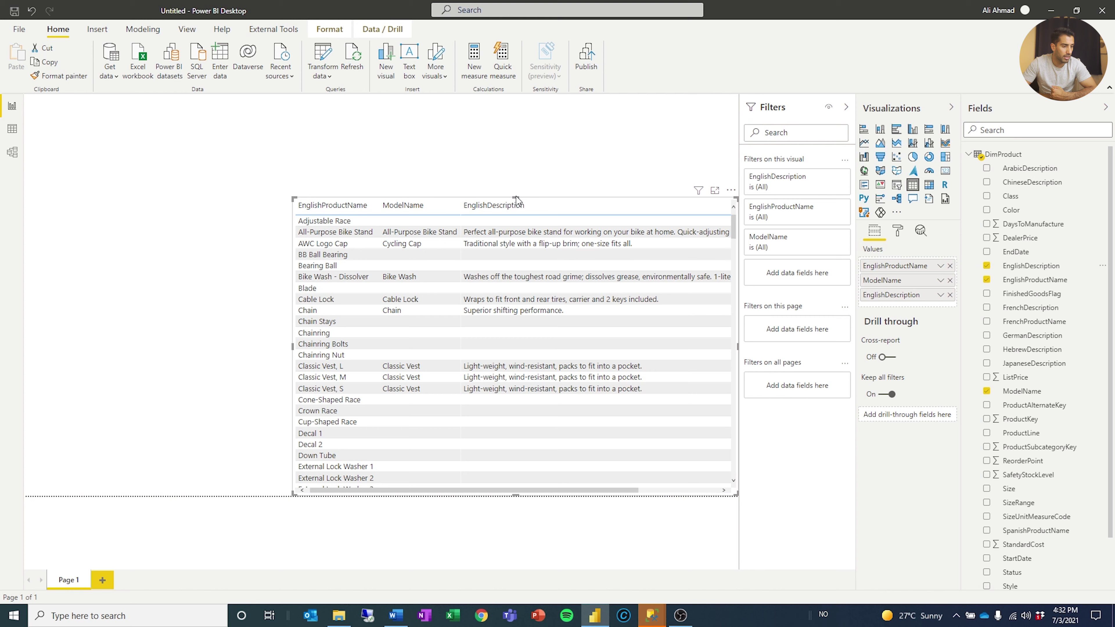
drag(519, 198, 540, 90)
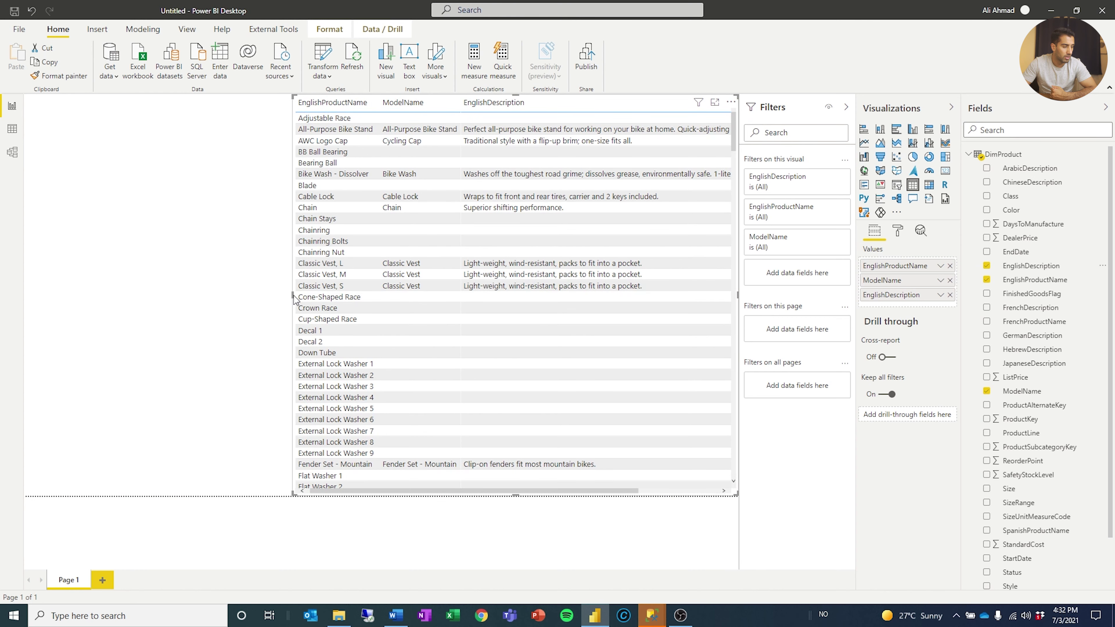
drag(292, 294, 161, 286)
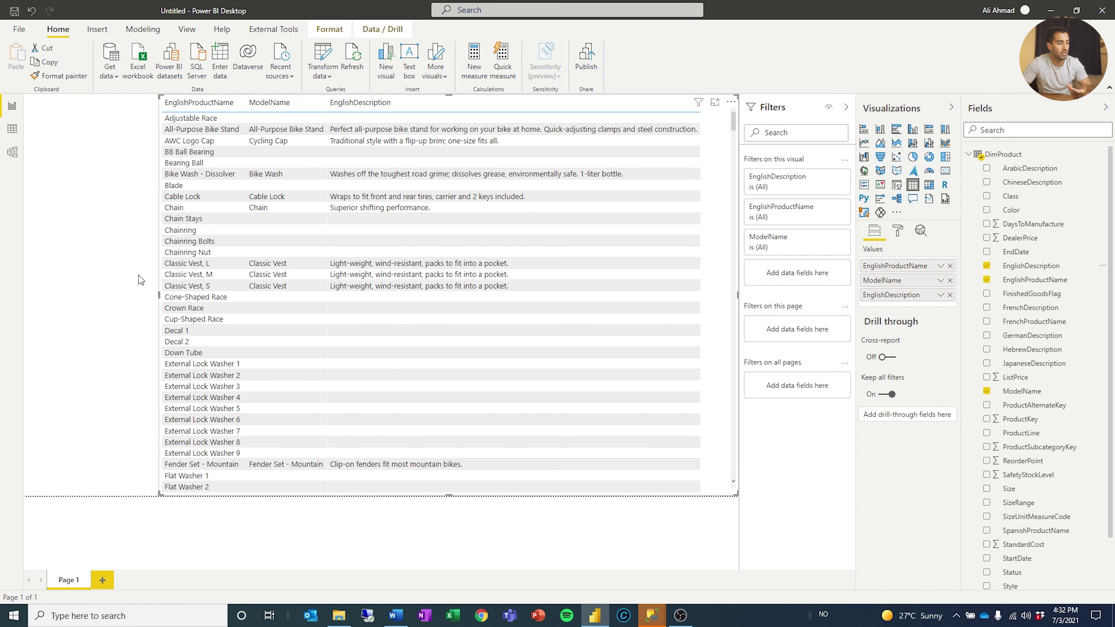
click(127, 272)
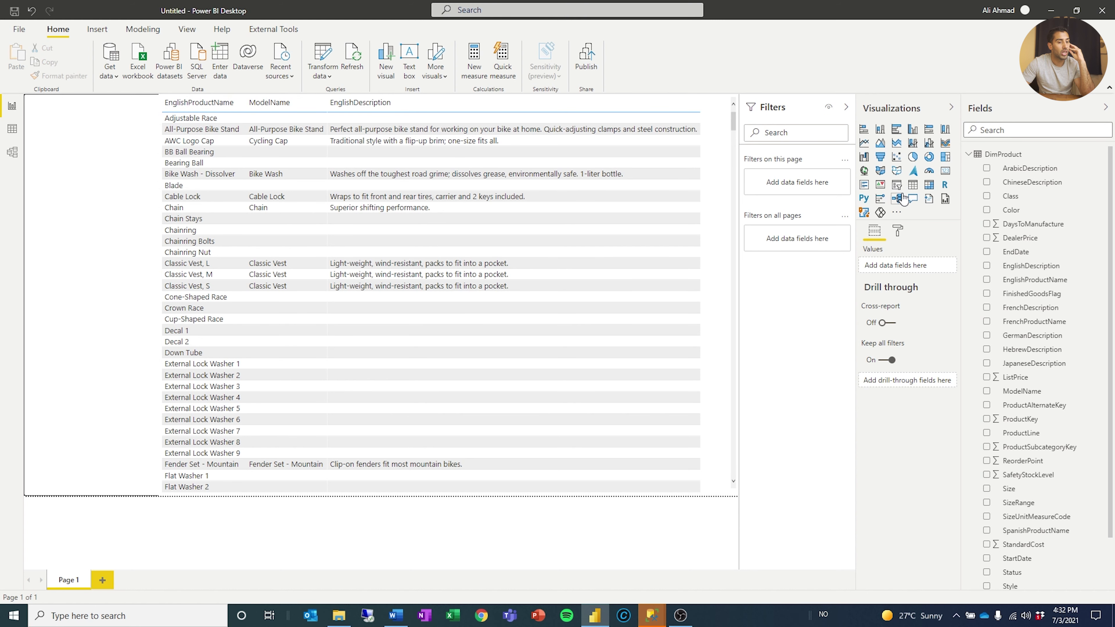
Add a small top-left slicer that uses the Status field.
click(897, 186)
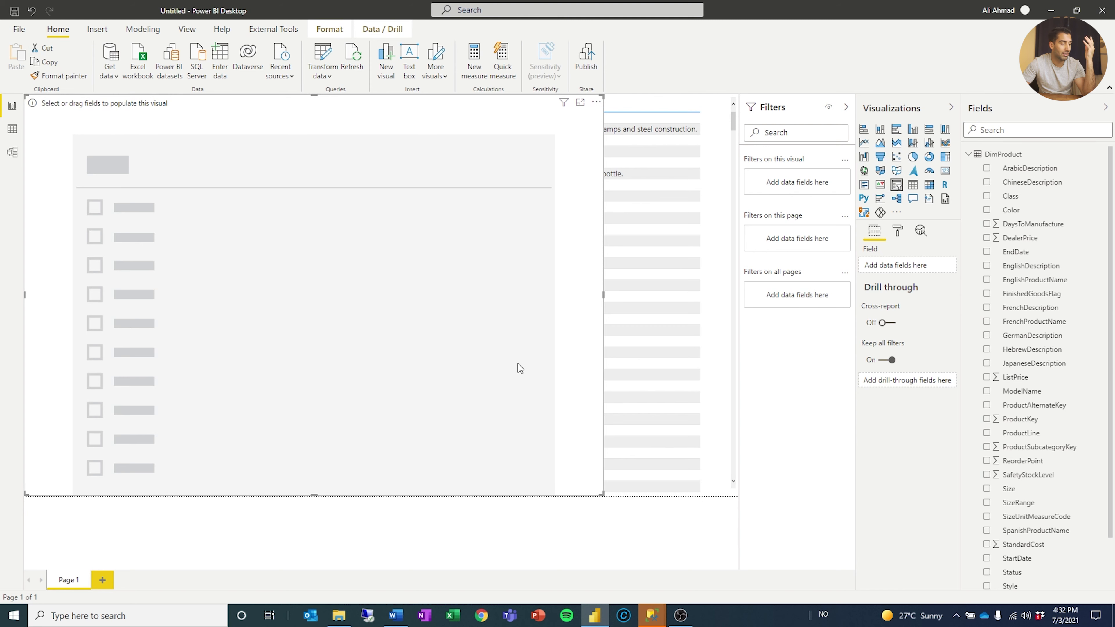
drag(595, 495, 154, 216)
scroll(1041, 430, down, 2)
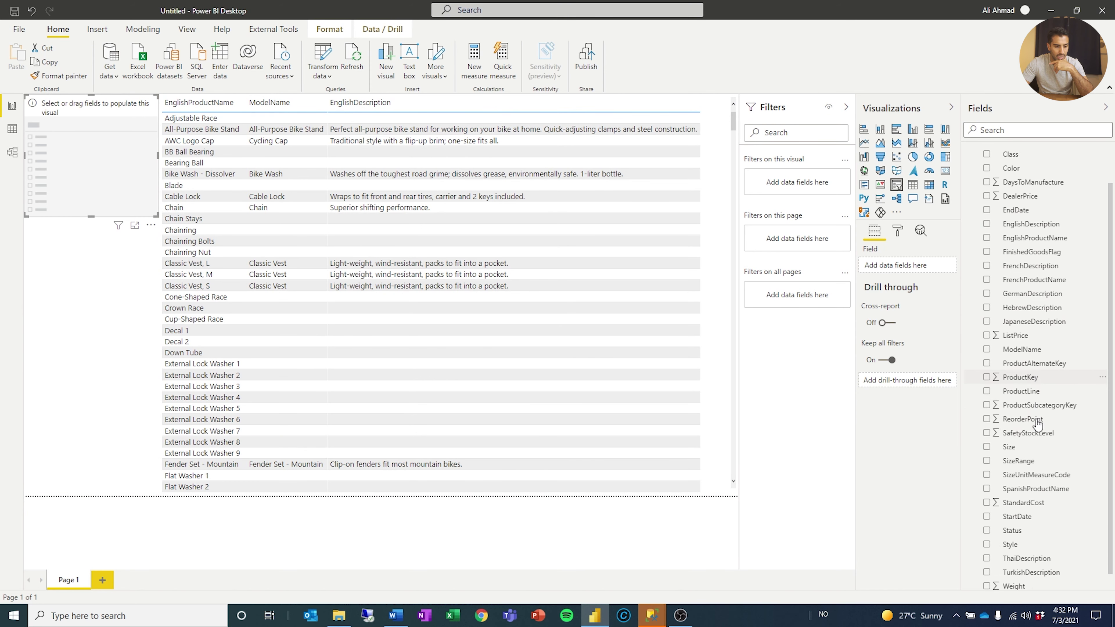
drag(1035, 518, 895, 267)
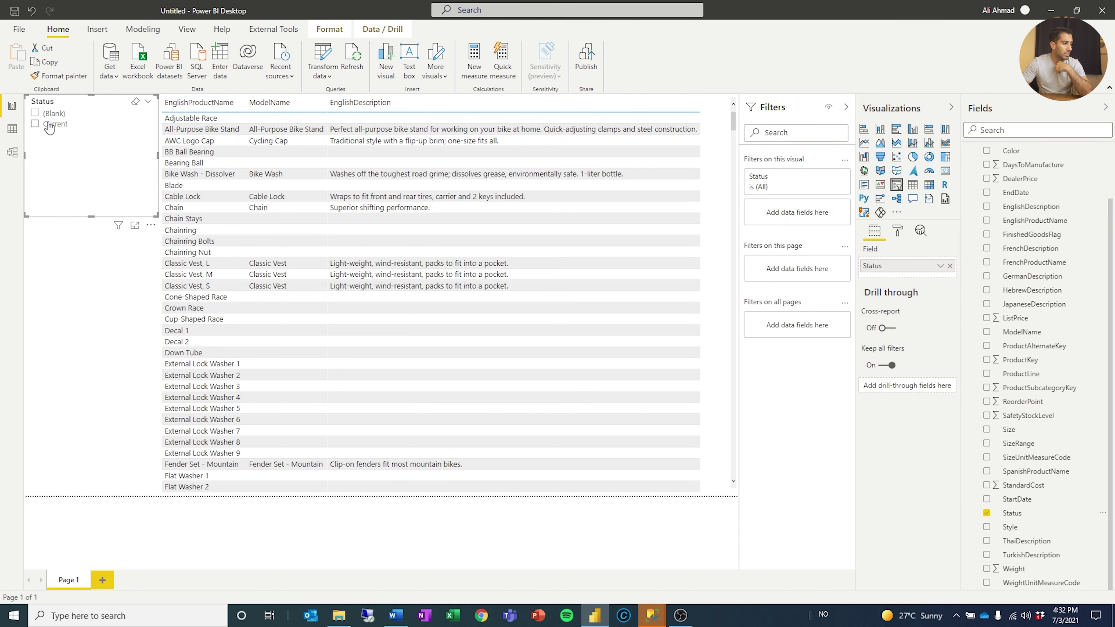
Filter the table to Current products and align and shorten the Status slicer.
click(51, 127)
click(54, 115)
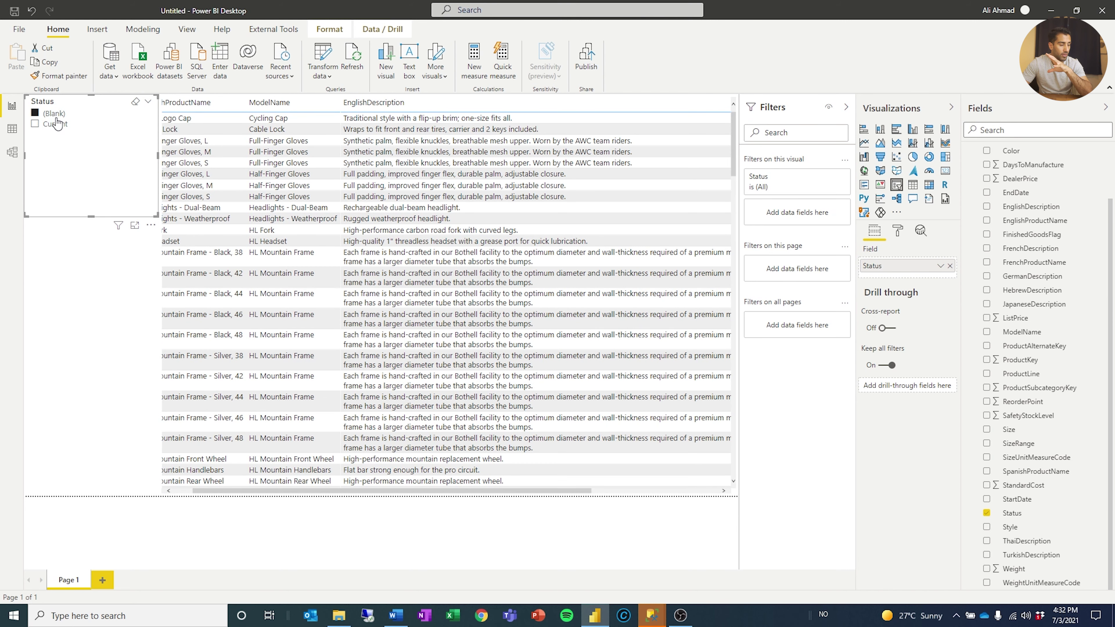
click(55, 124)
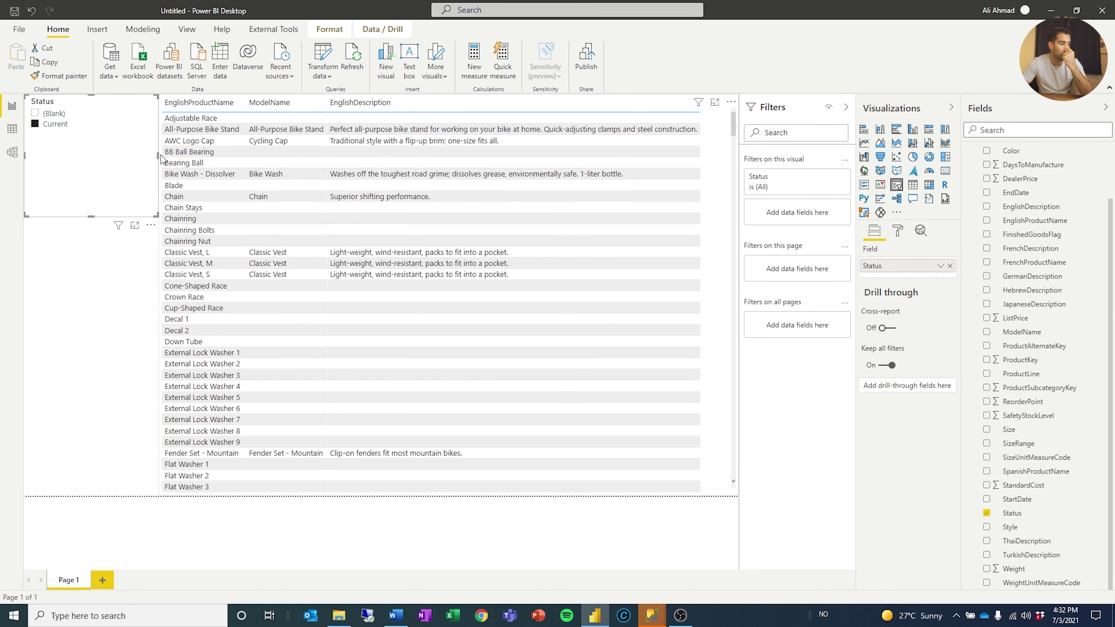
mouse_move(158, 155)
mouse_down()
mouse_move(137, 153)
mouse_move(155, 152)
mouse_up()
drag(92, 217, 94, 167)
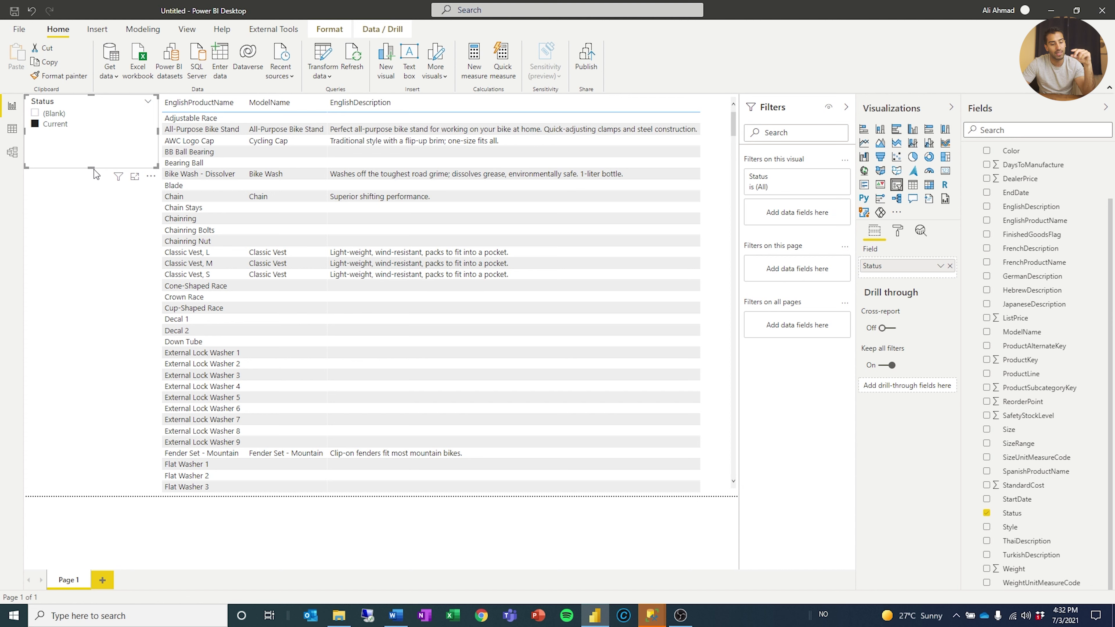
Add StartDate as a fourth column of the product table.
click(396, 95)
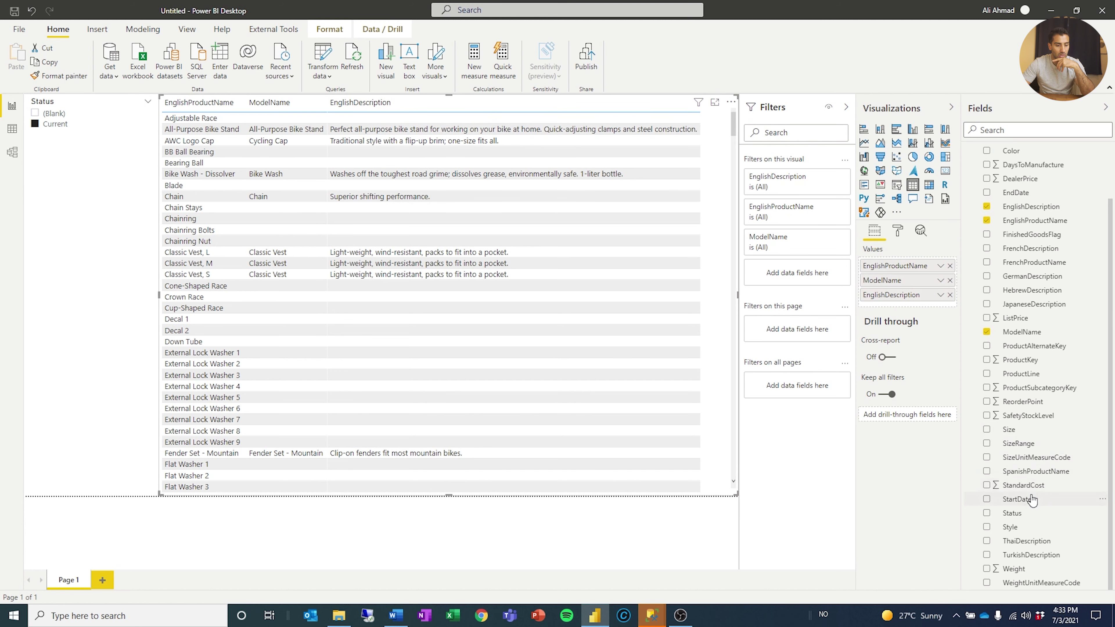
drag(1032, 499, 904, 308)
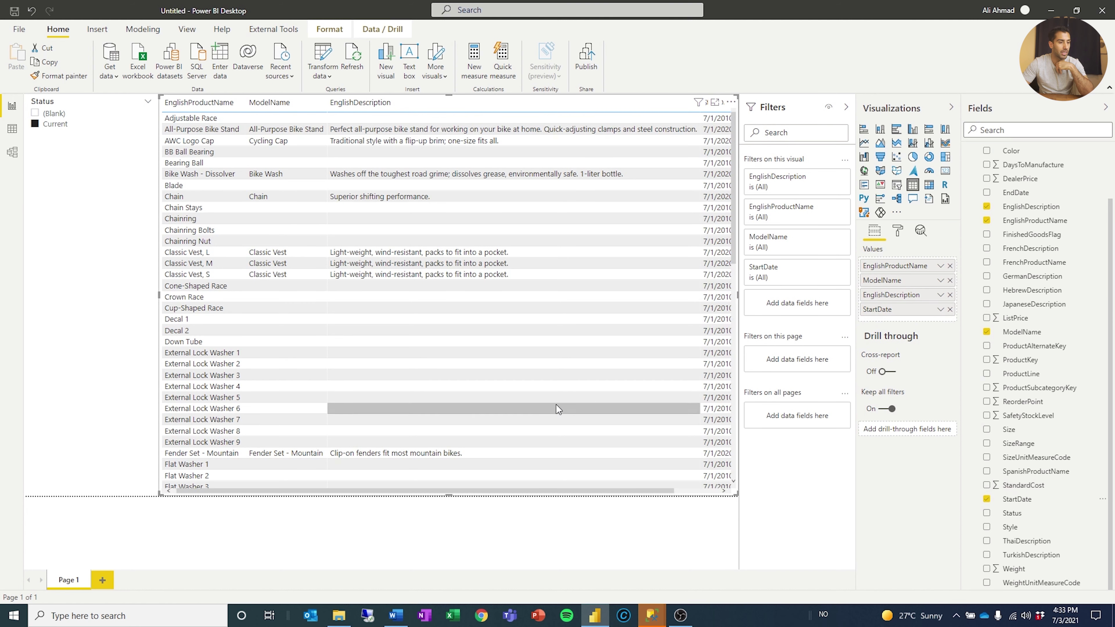
drag(510, 493, 616, 490)
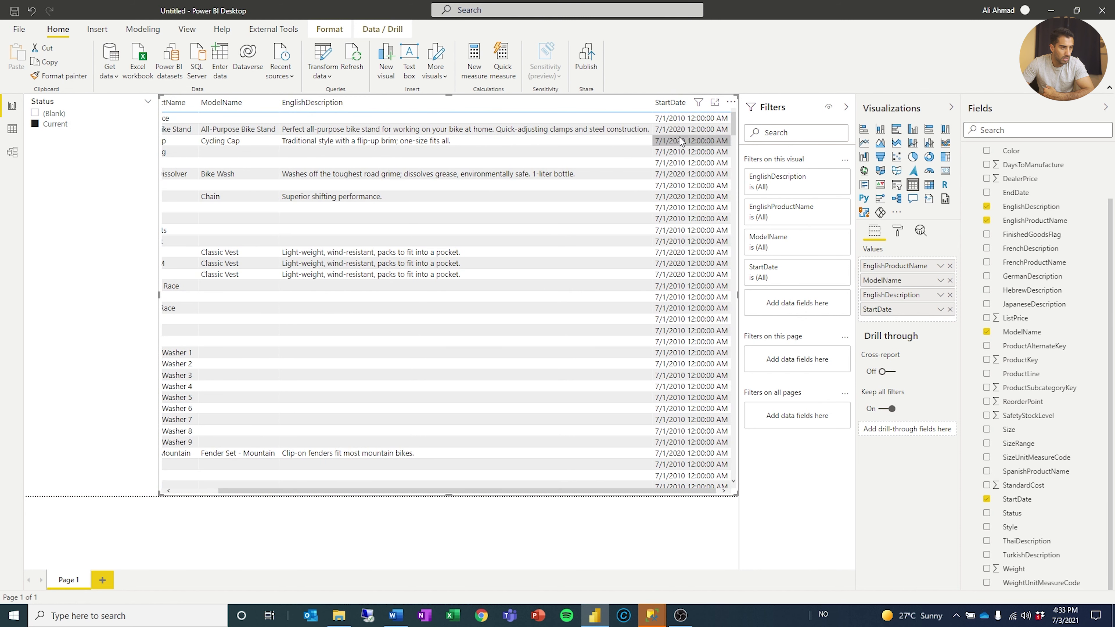
scroll(681, 197, down, 10)
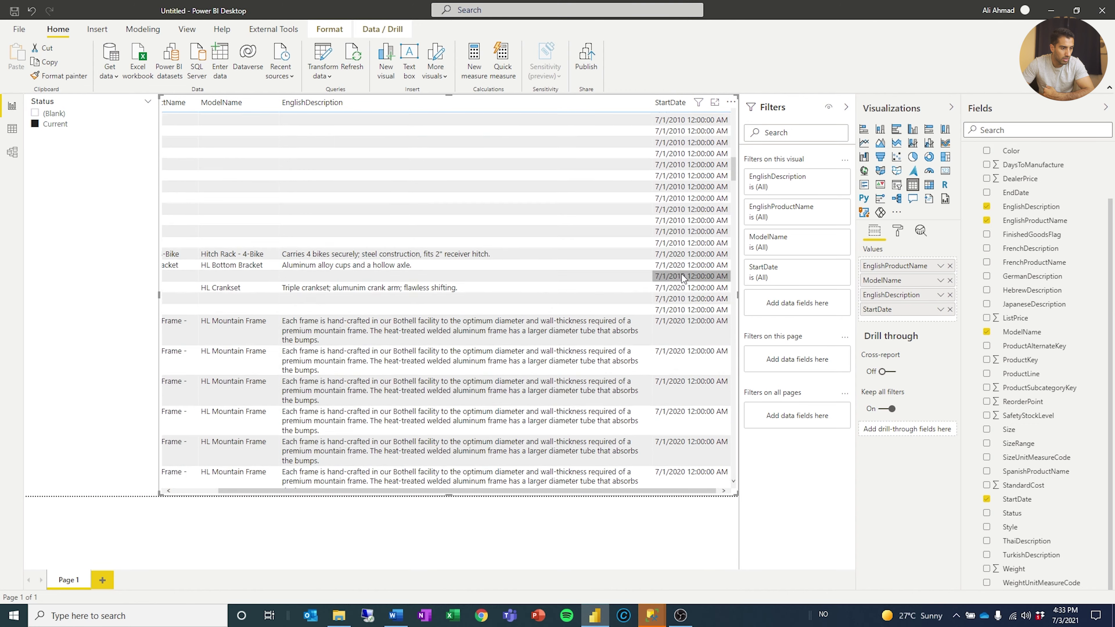
scroll(681, 273, up, 10)
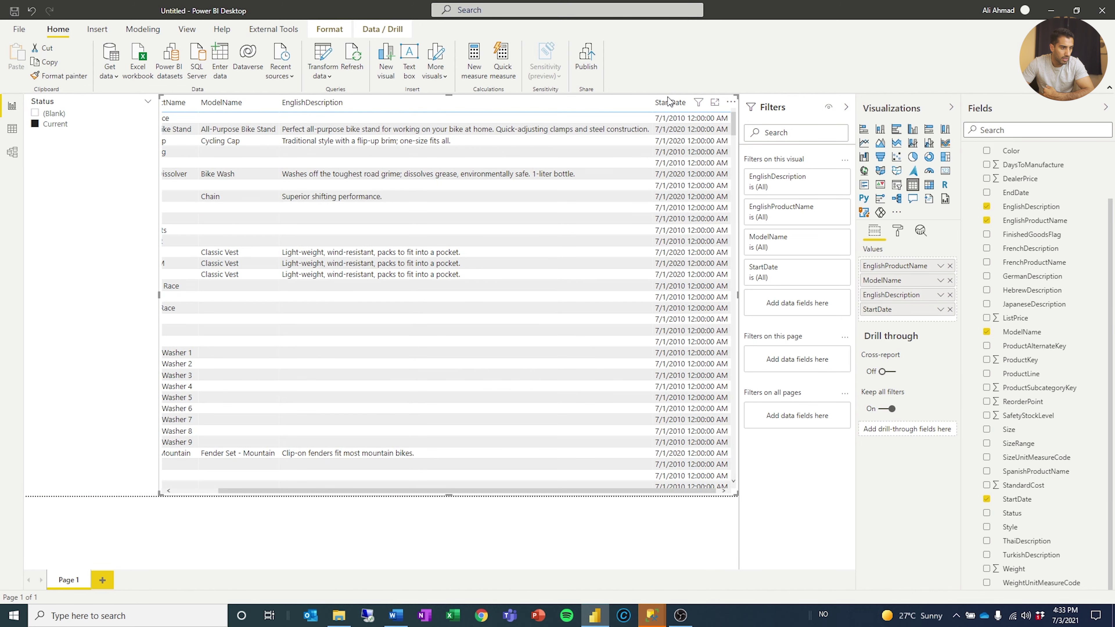
Sort the table by StartDate, reverse the order, and narrow the EnglishDescription column.
click(669, 102)
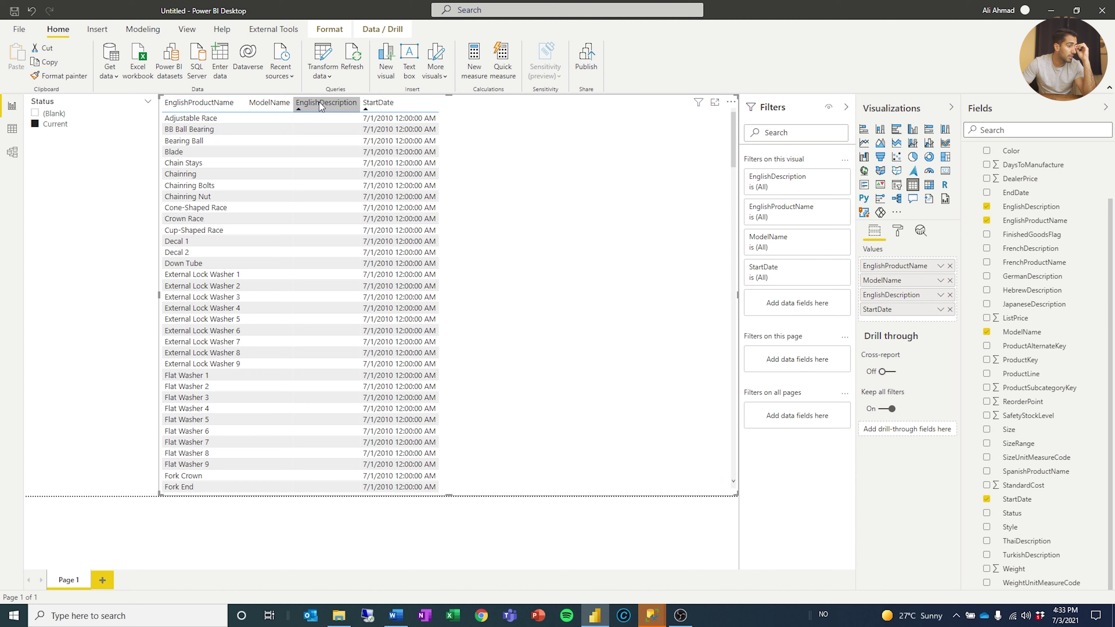
click(384, 106)
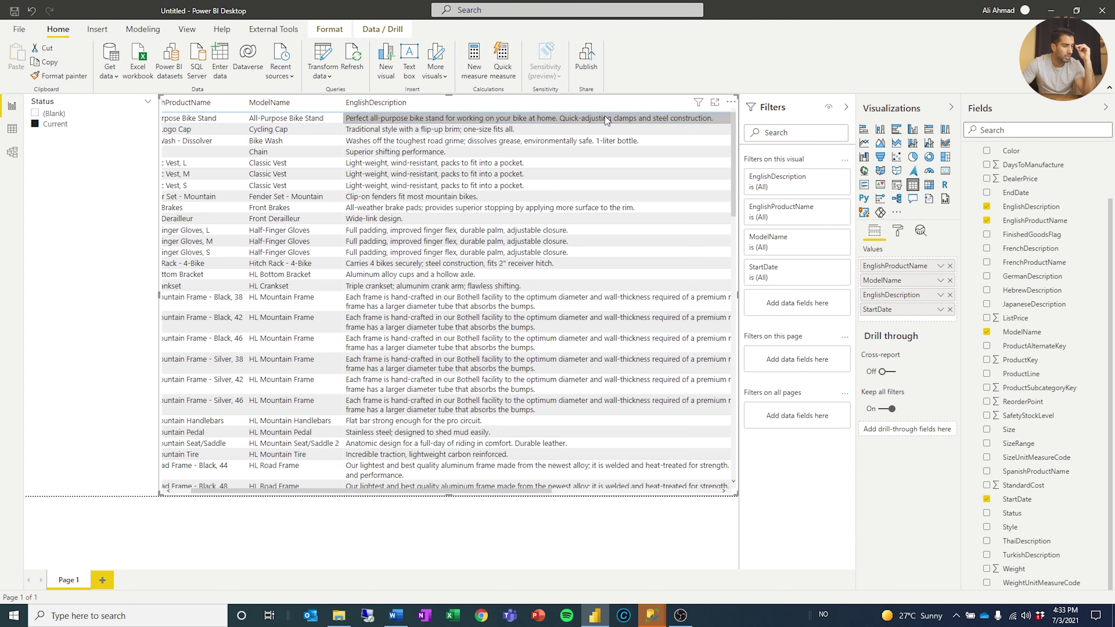
drag(462, 492, 639, 493)
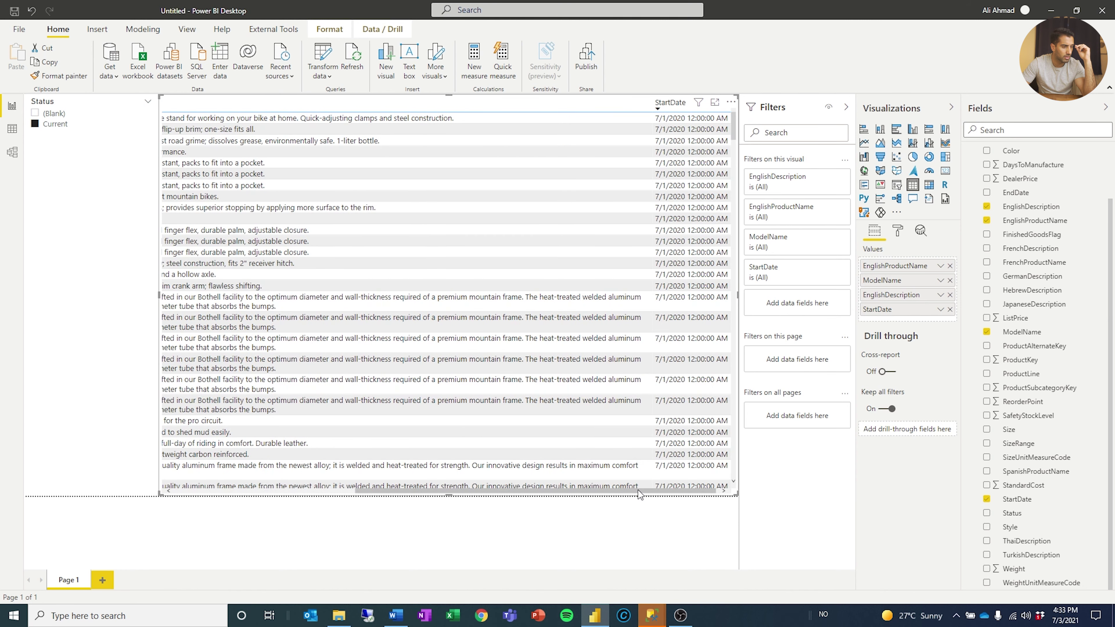
scroll(677, 255, down, 4)
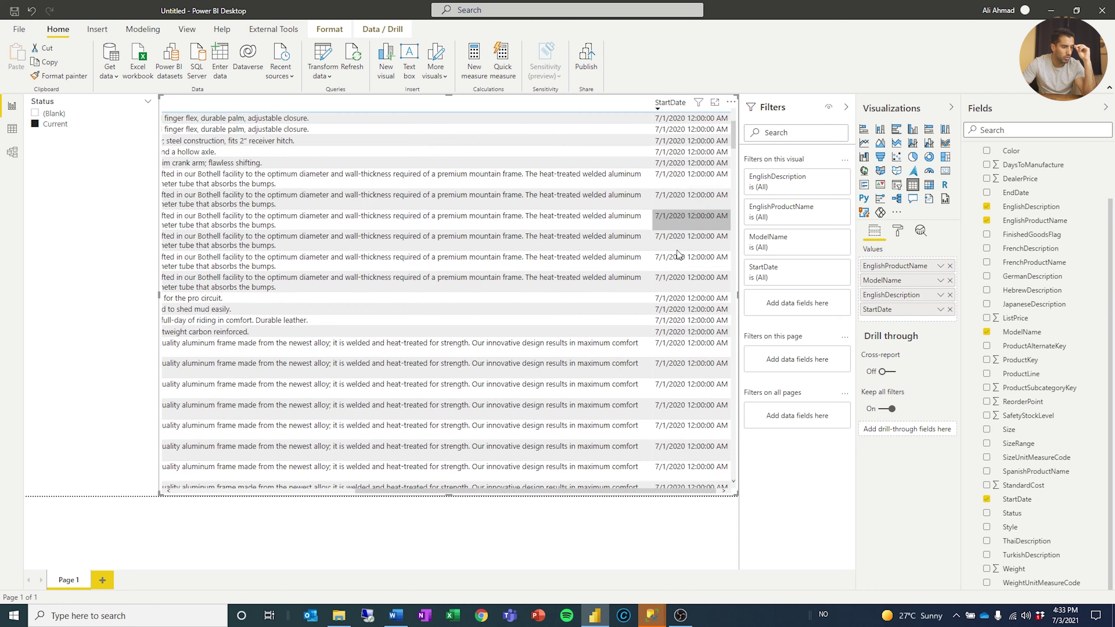
scroll(676, 250, down, 3)
scroll(677, 250, up, 6)
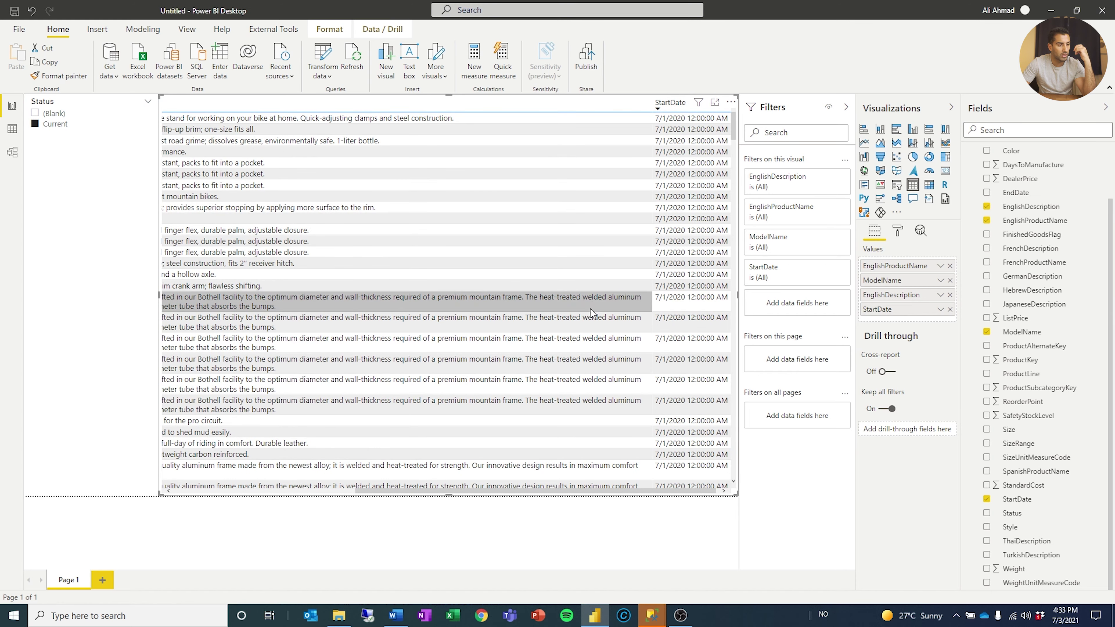
drag(653, 101, 362, 93)
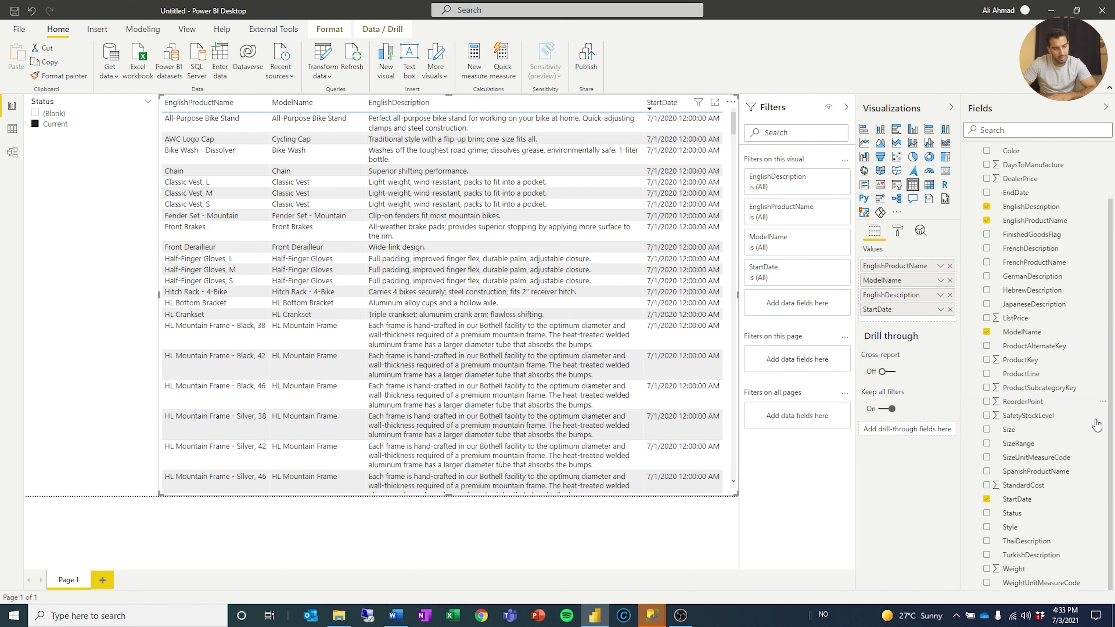
Format StartDate as dd-mmm-yy (14-Mar-01) so dates read 01-Jul-20.
click(1017, 500)
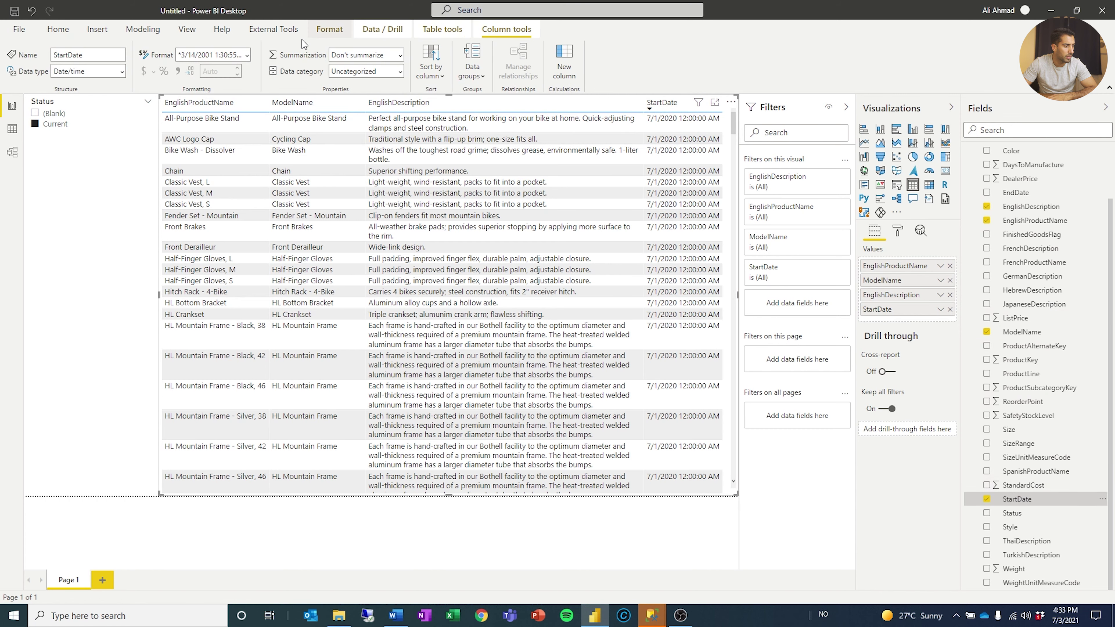
click(247, 55)
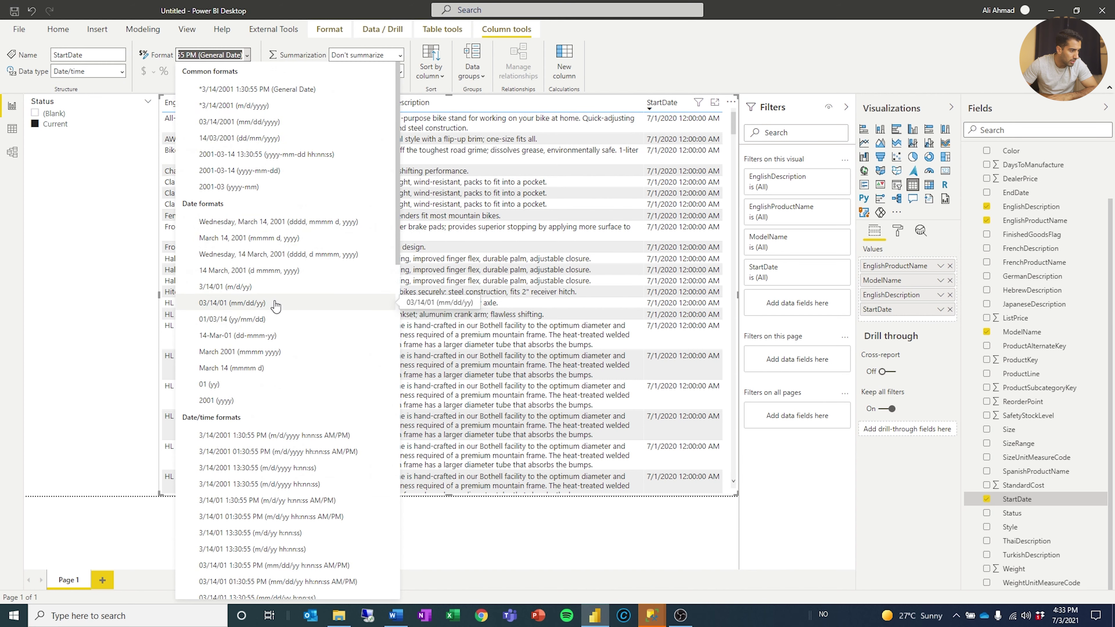
click(263, 338)
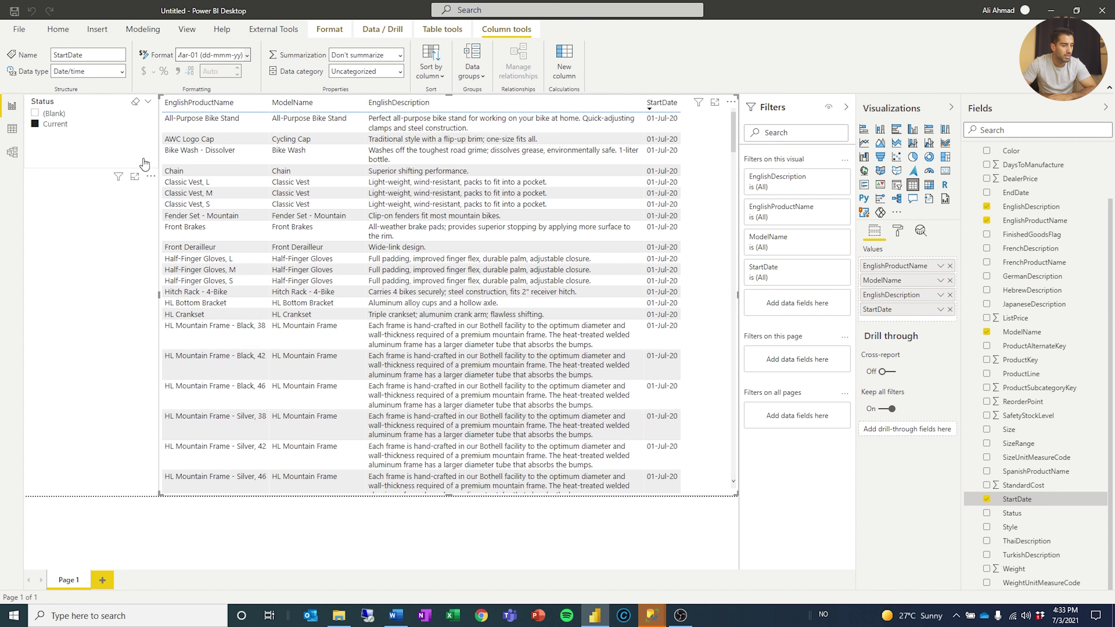
click(62, 165)
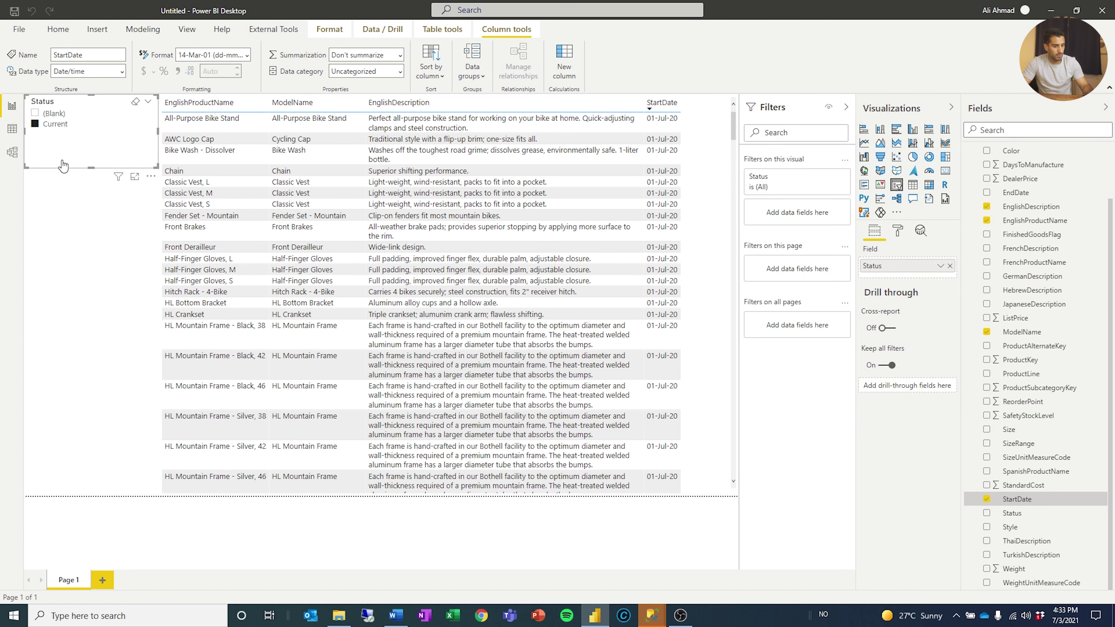
scroll(1040, 347, up, 2)
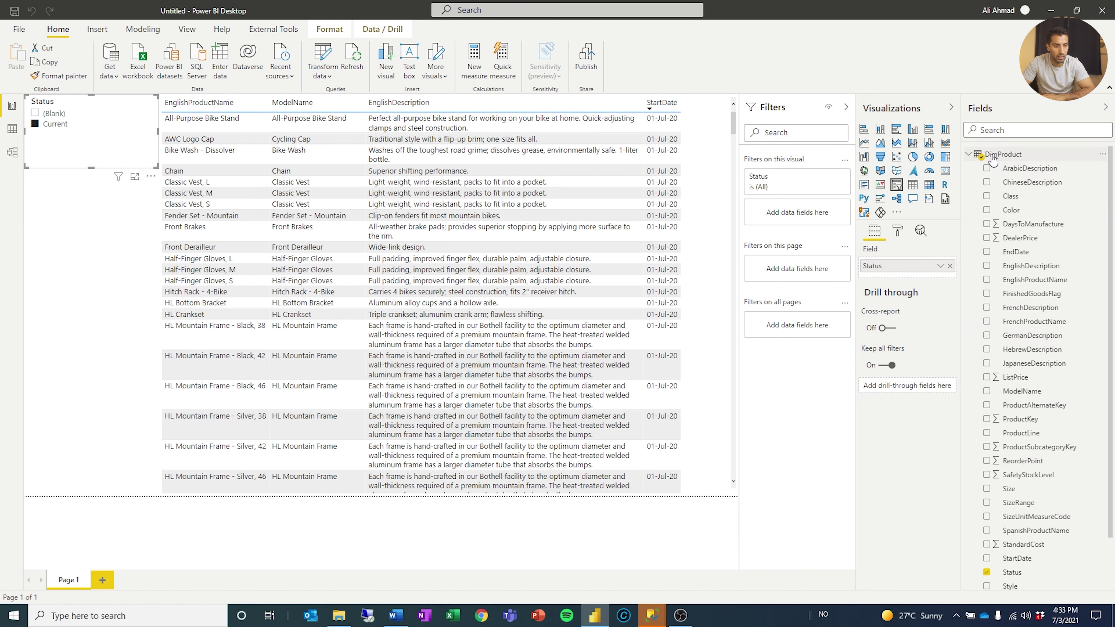
Create the DimProduct calculated column StartYear = YEAR(DimProduct[StartDate]).
right_click(993, 155)
click(1016, 176)
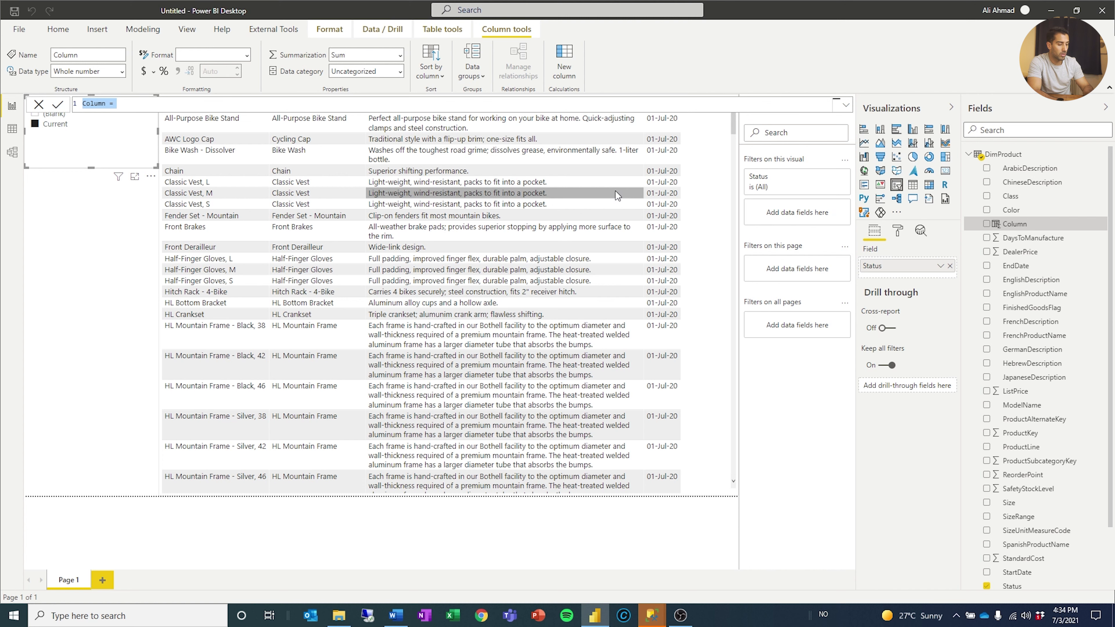
text(StartYear = )
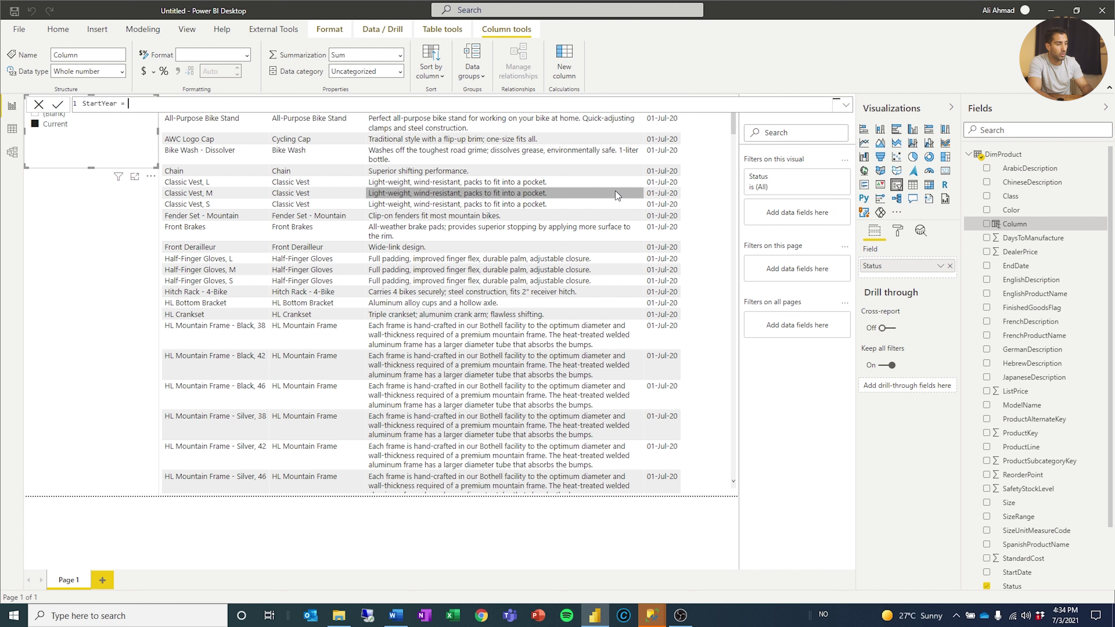
text(YEAR ( StartD)
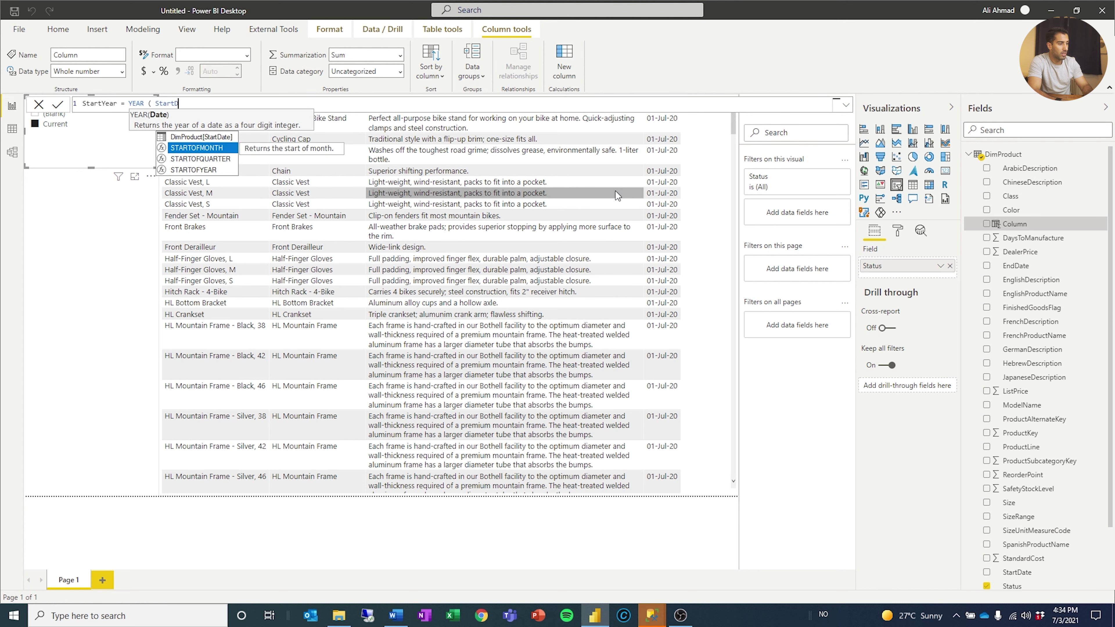
key(Up)
key(Tab)
text())
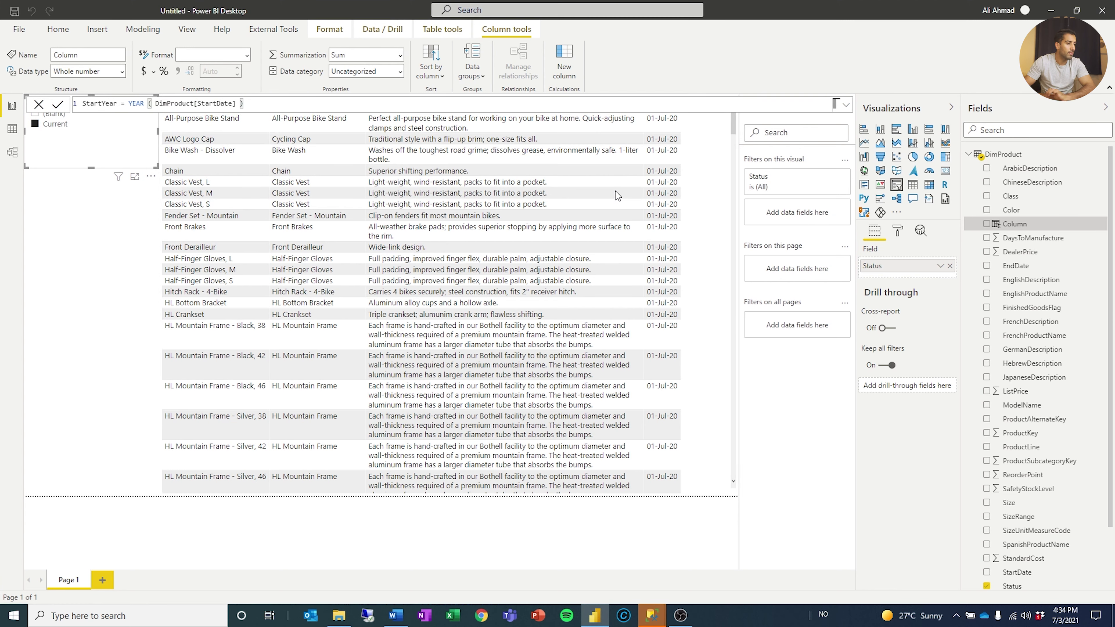
key(Return)
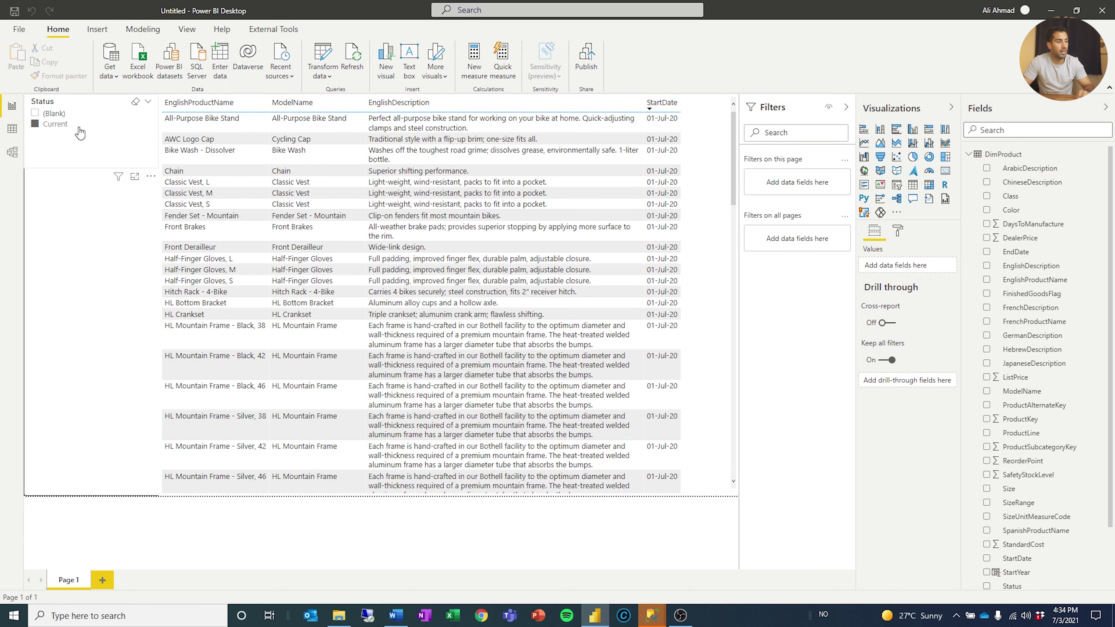
click(78, 152)
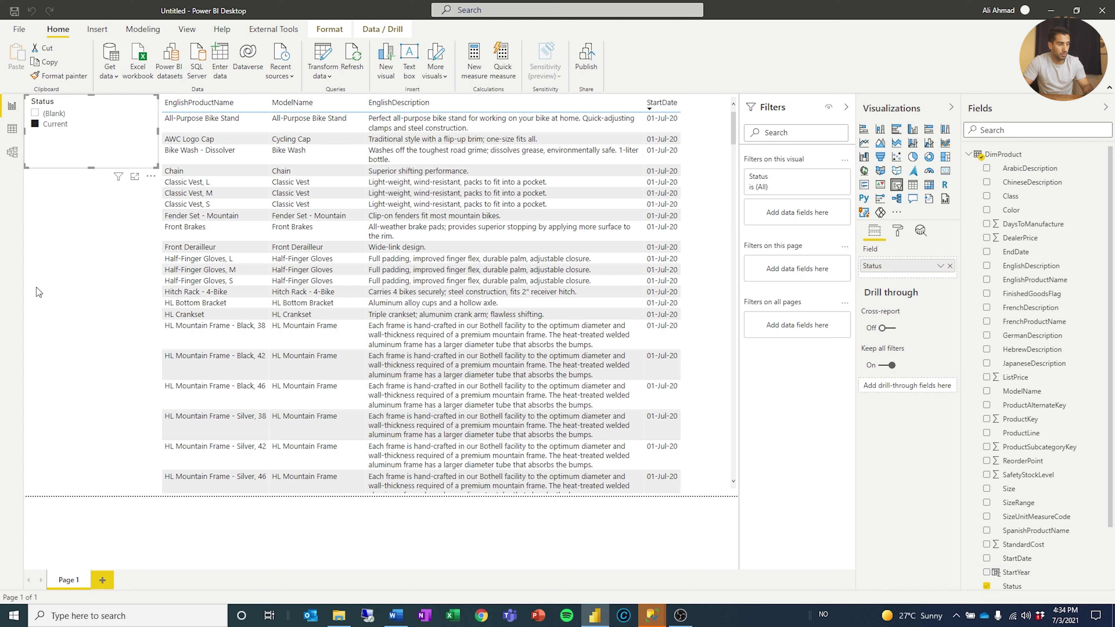
Duplicate the Status slicer below the original and switch its field to StartYear.
key(ctrl+c)
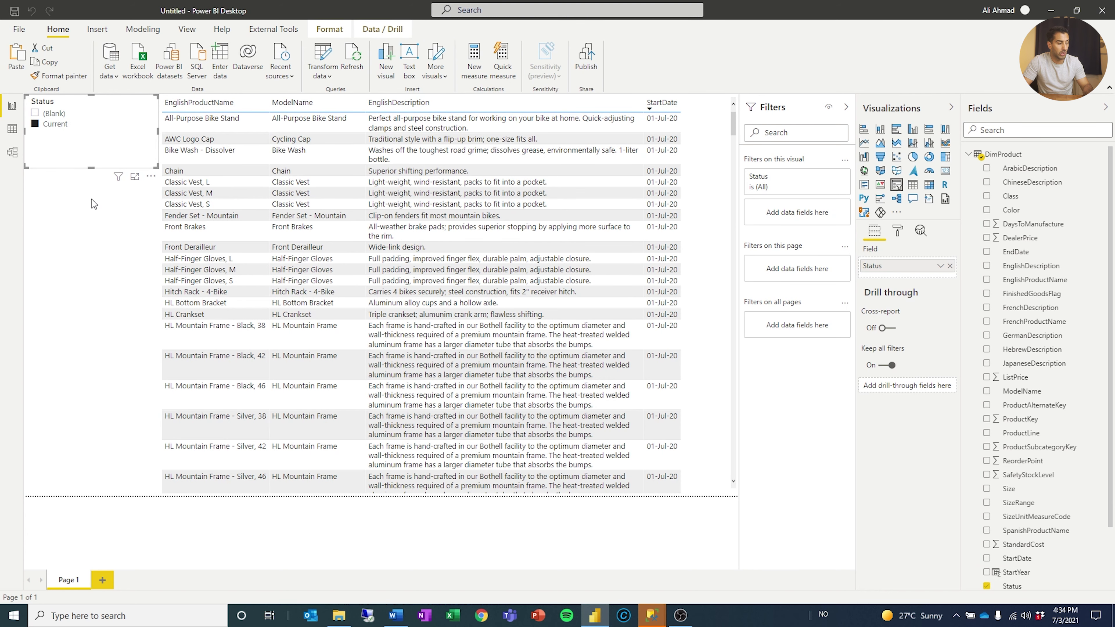
key(ctrl+v)
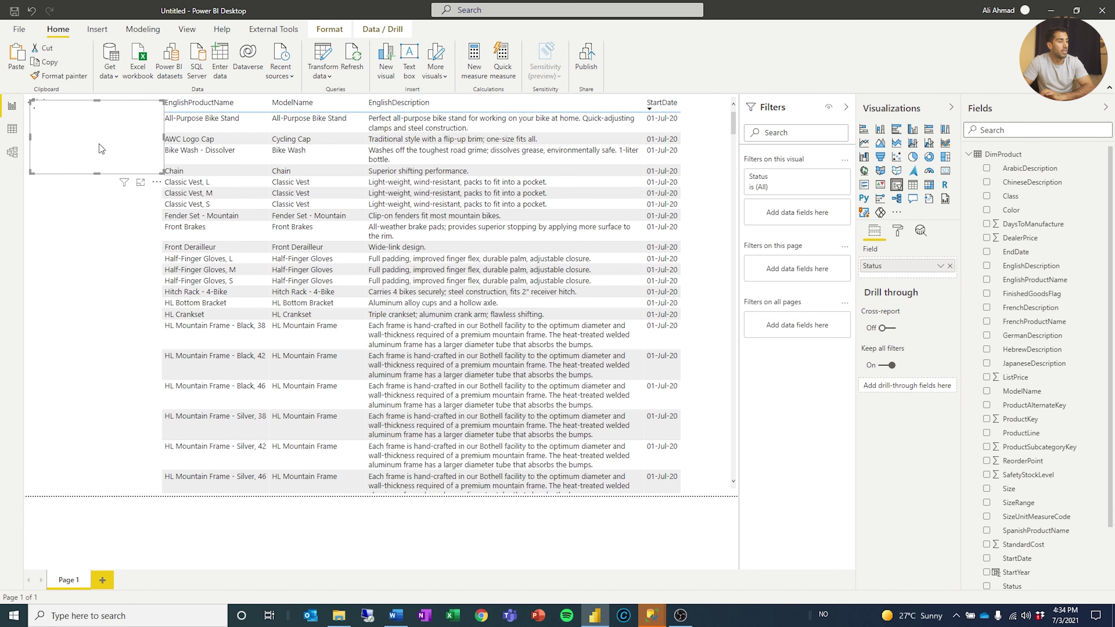
drag(97, 158, 80, 217)
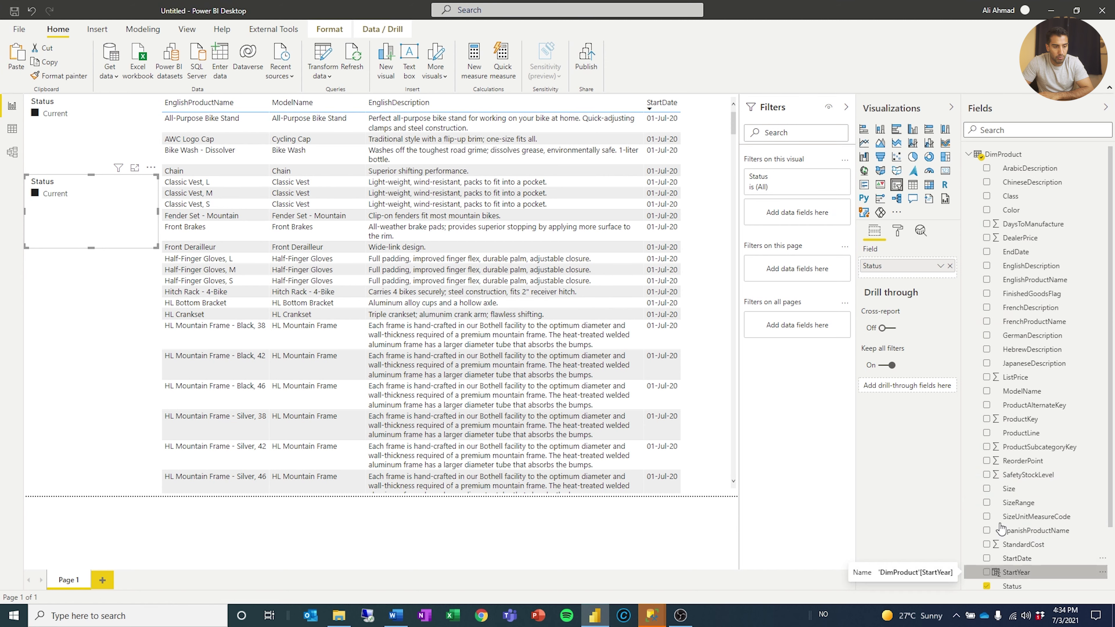
drag(1016, 572, 946, 268)
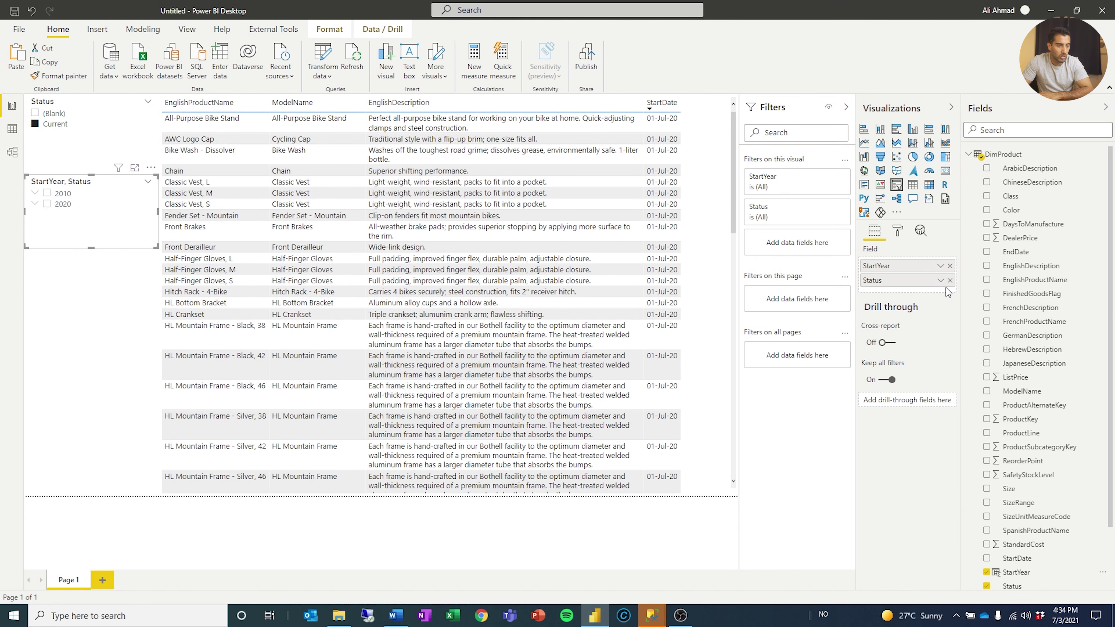
click(950, 280)
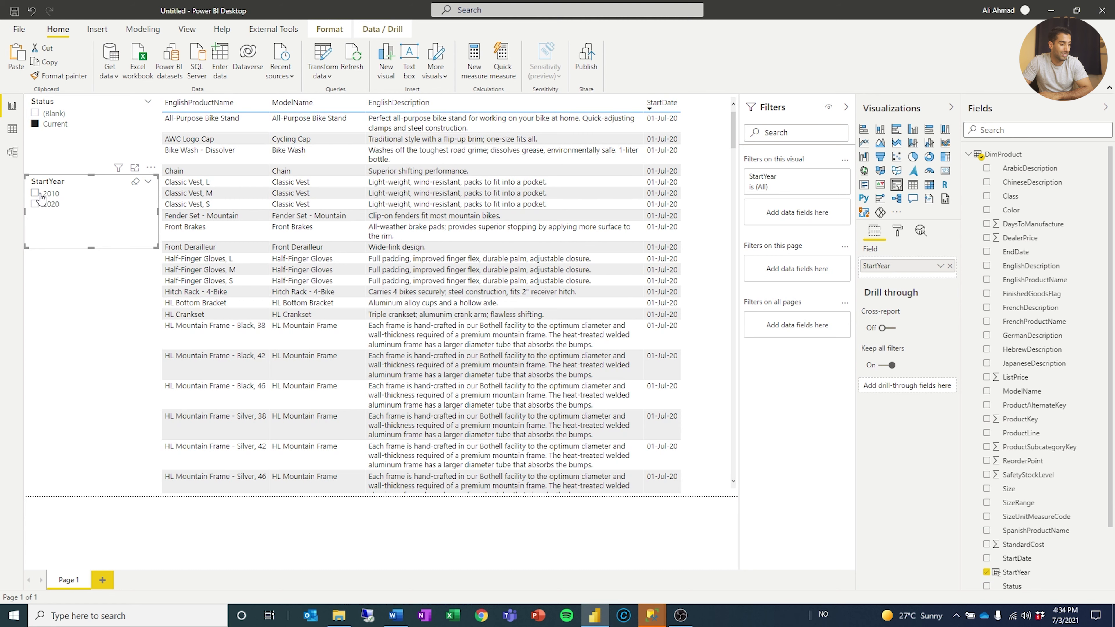
Try the 2010 and 2020 StartYear options, leaving the table filtered to 2020.
click(38, 194)
click(39, 205)
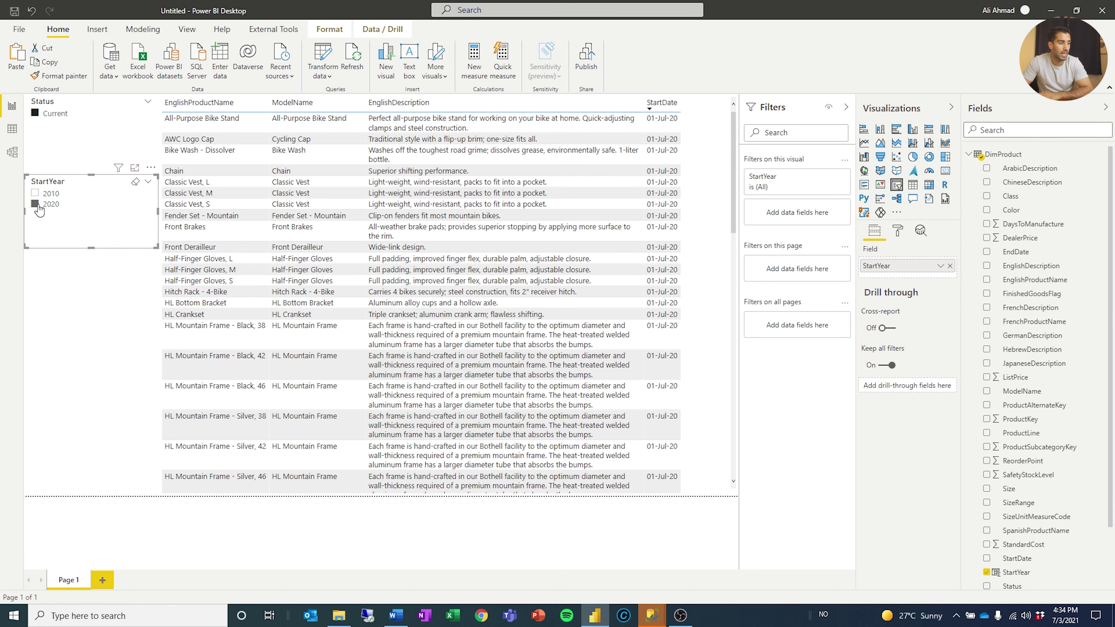
click(36, 194)
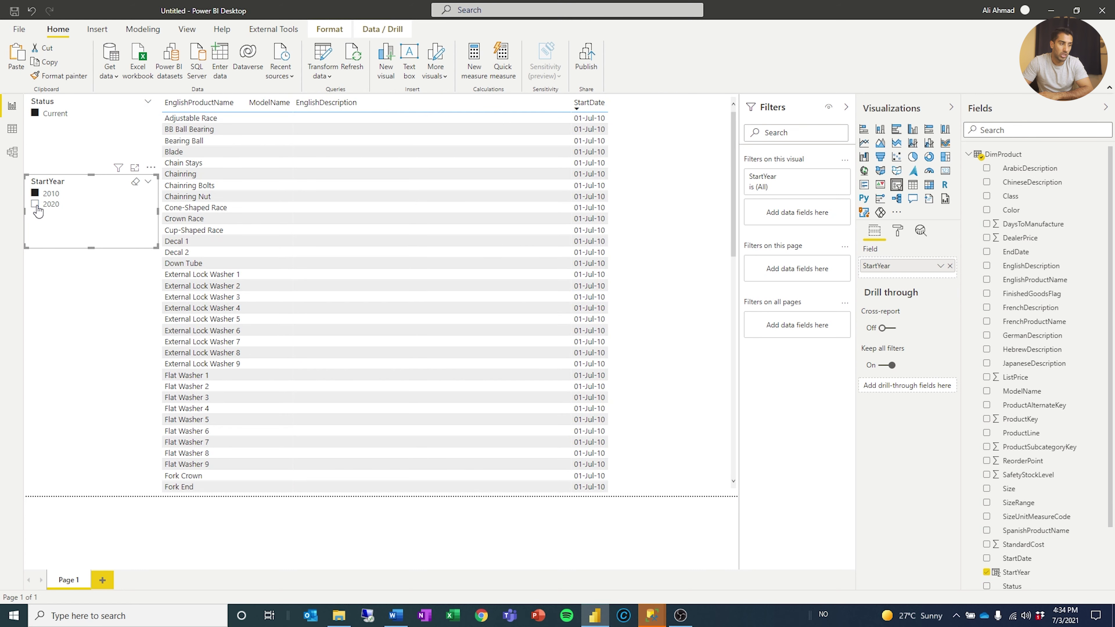
click(38, 206)
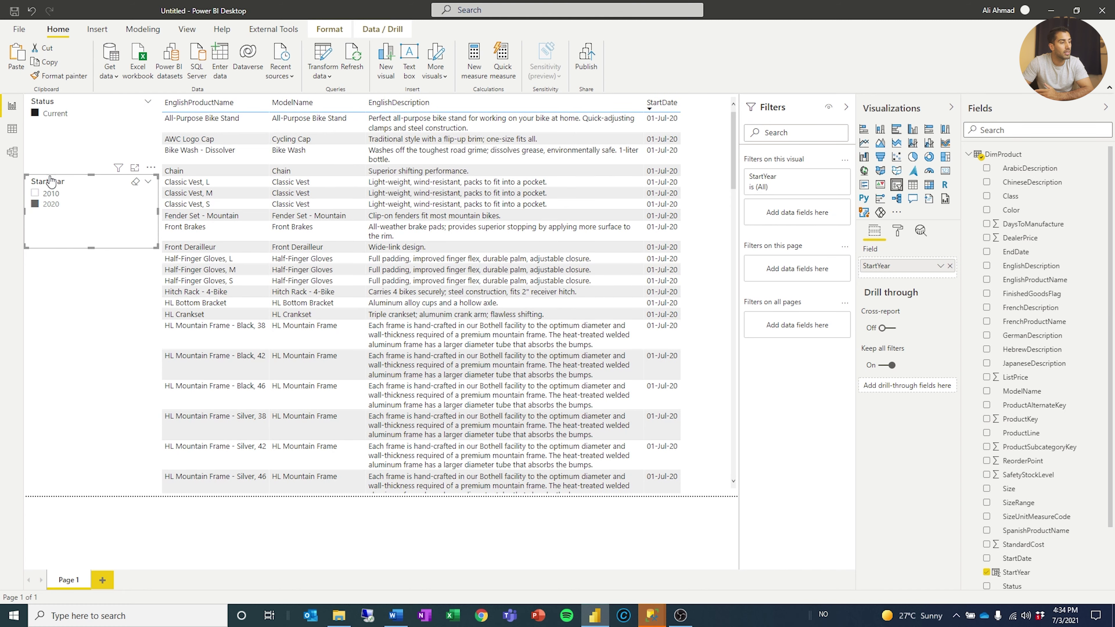
click(266, 340)
scroll(496, 309, down, 15)
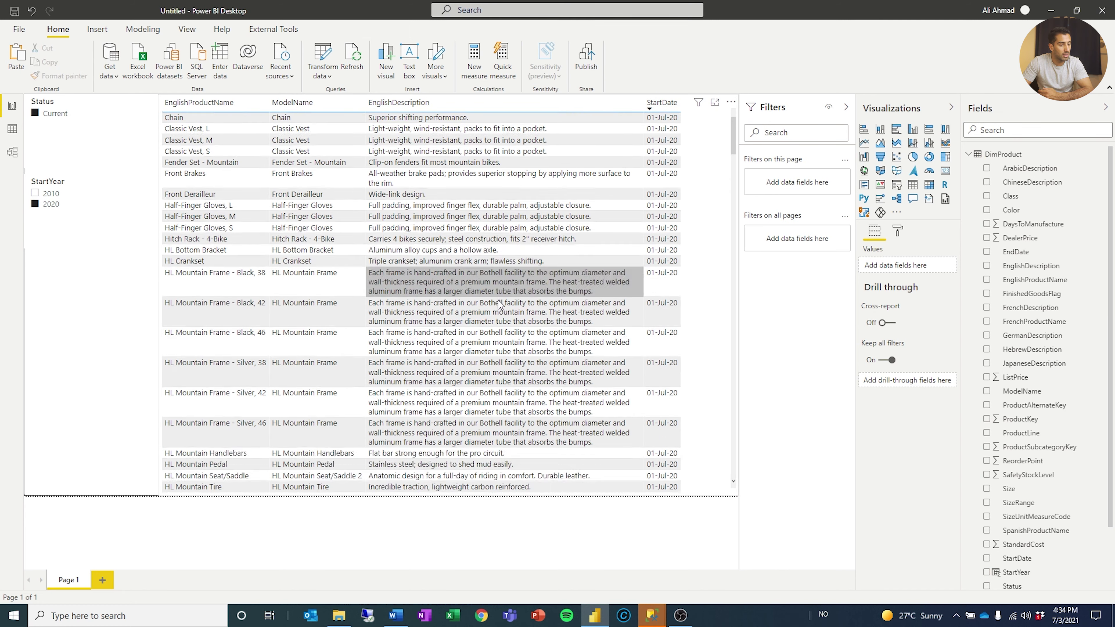
scroll(495, 308, up, 15)
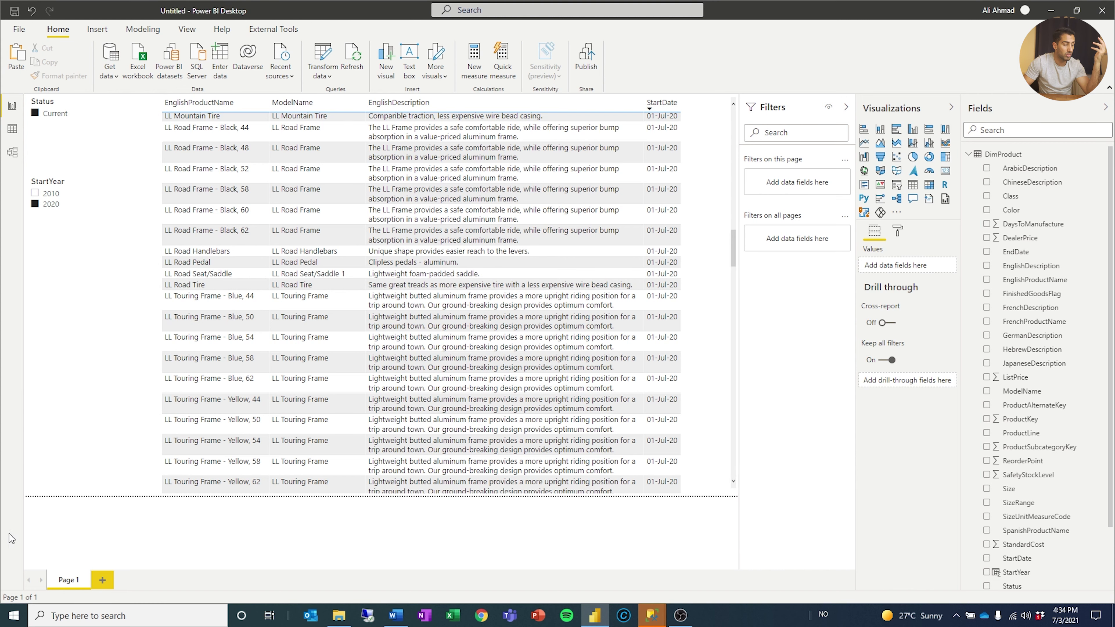
Rename the first report page from Page 1 to 'Question 1'.
double_click(57, 582)
text(Qu)
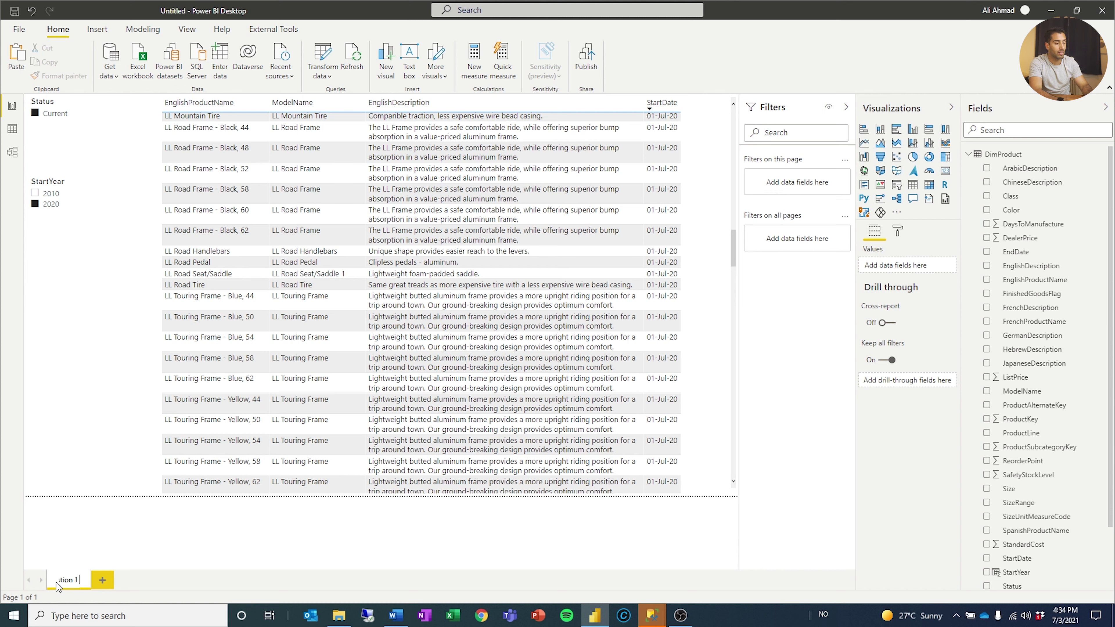
key(Return)
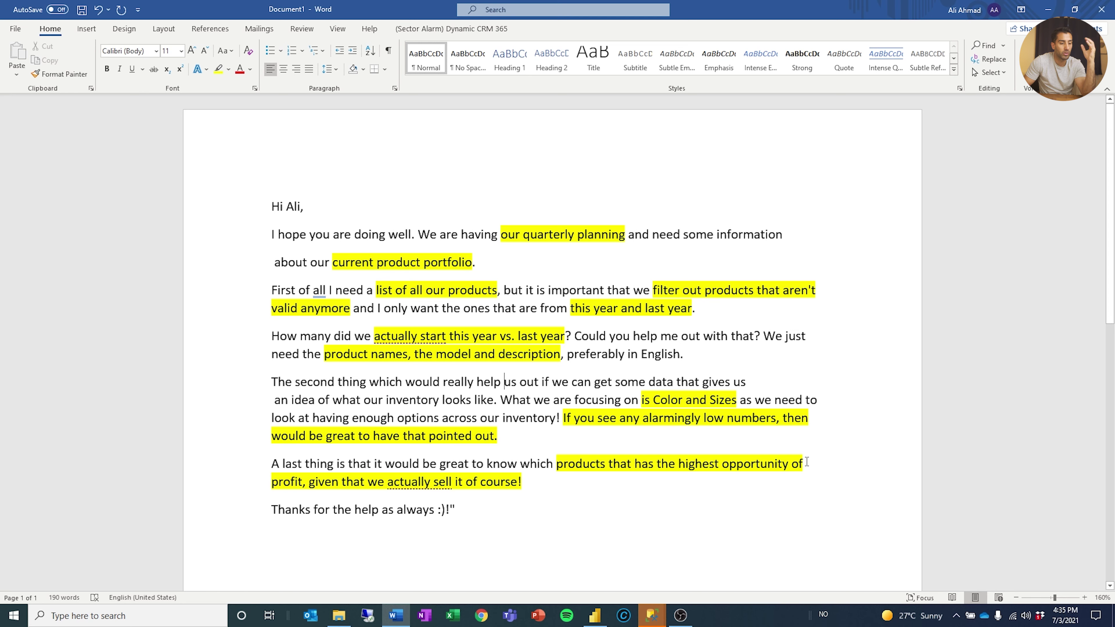
Copy the Question 1 page and delete its product table, keeping the Status and StartYear slicers.
key(alt+Tab)
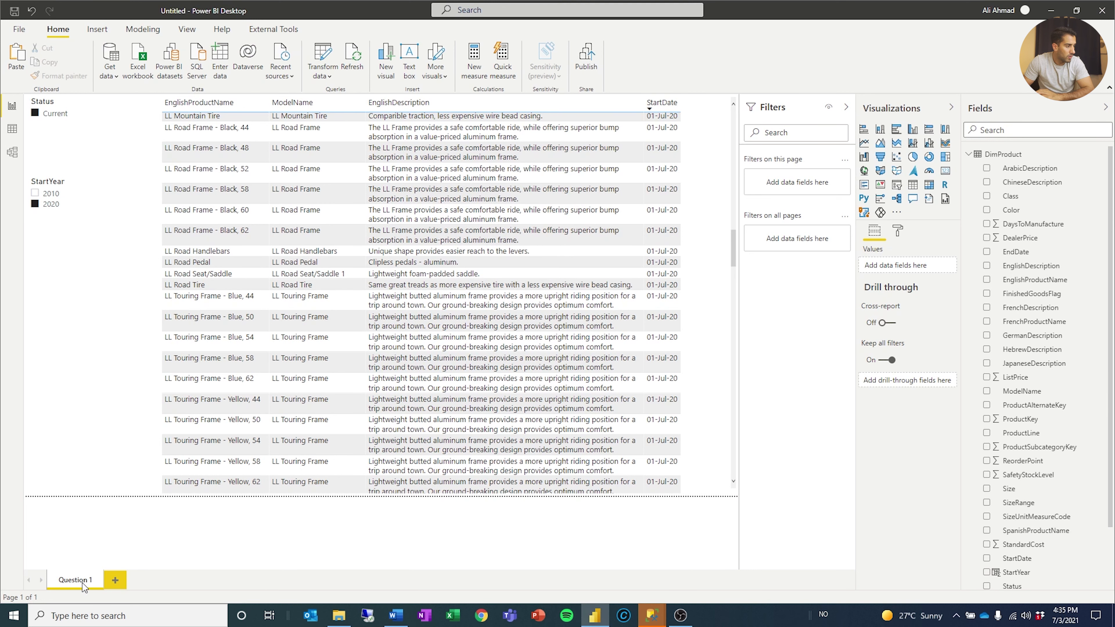
right_click(81, 585)
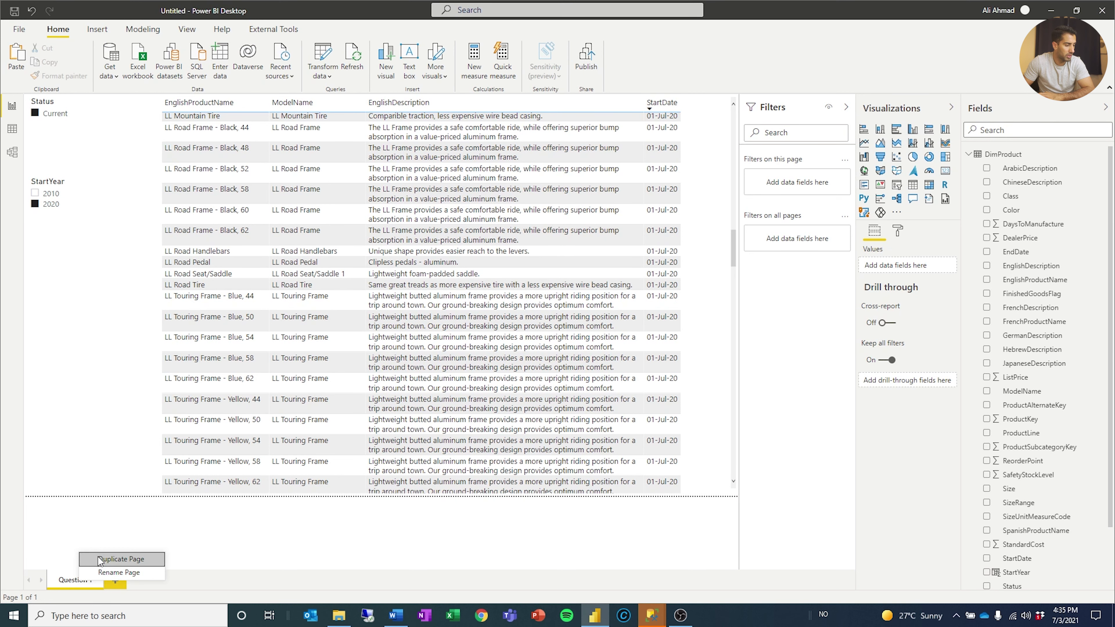
click(103, 560)
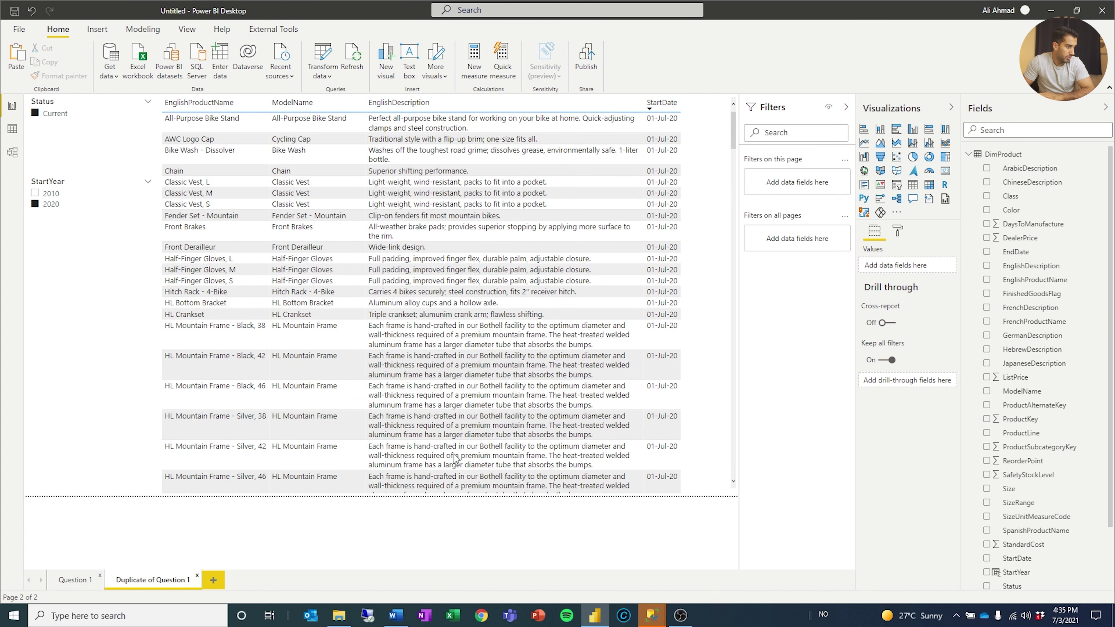
click(701, 286)
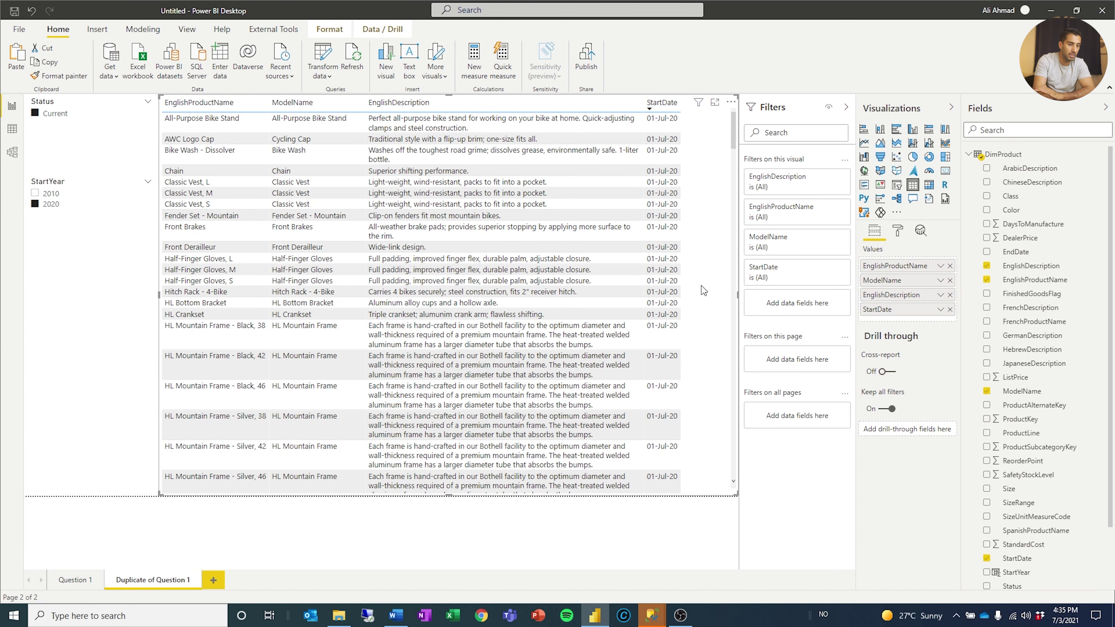
key(Delete)
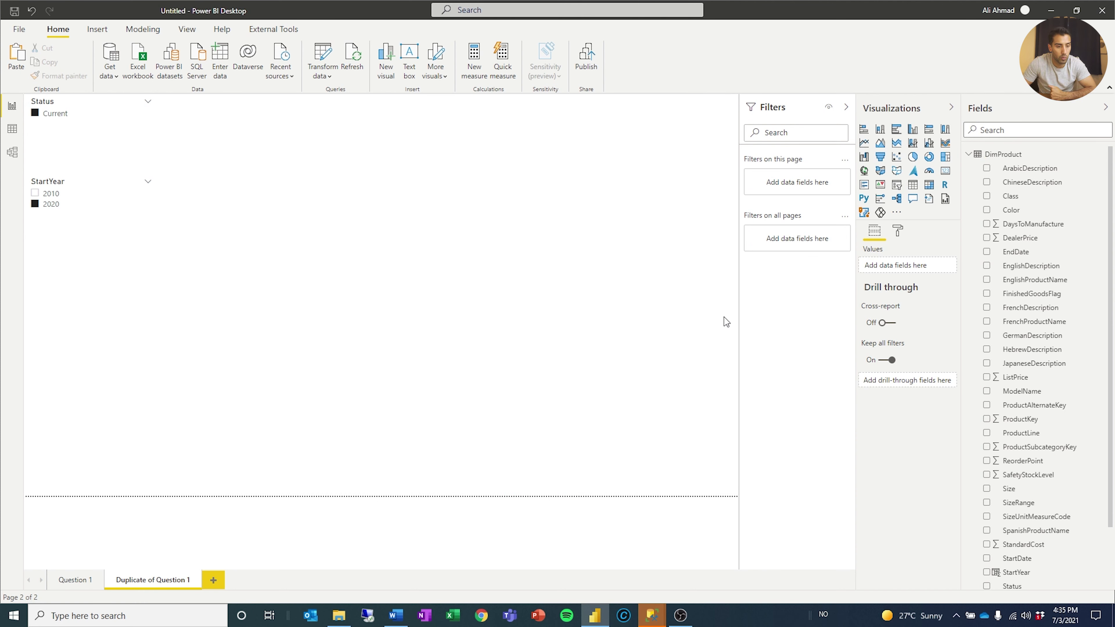
scroll(1053, 371, down, 3)
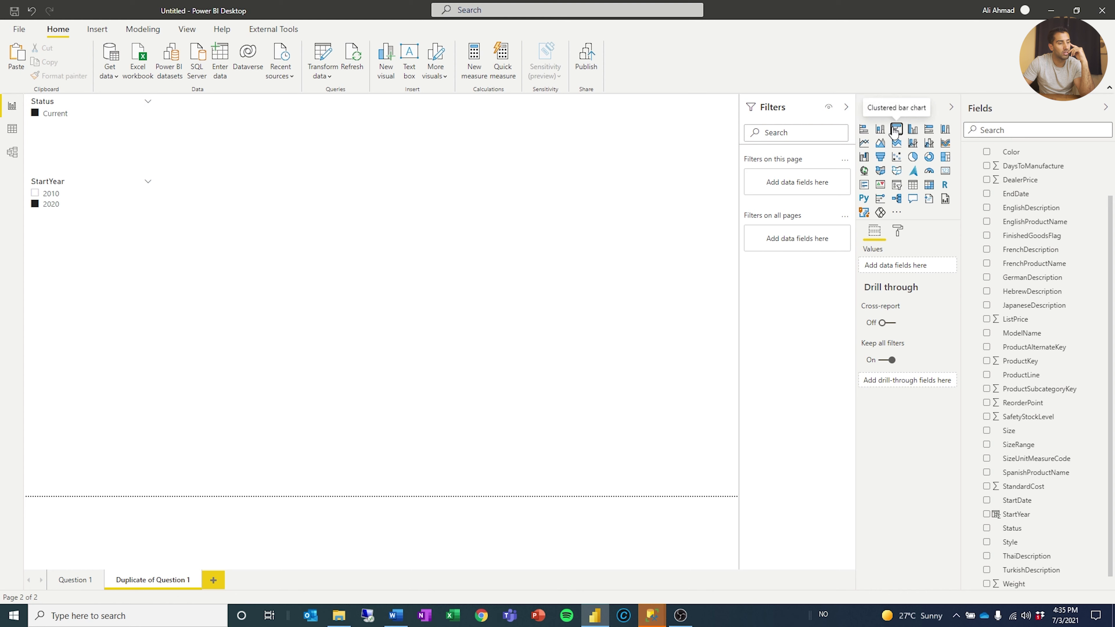
click(895, 131)
drag(92, 325, 420, 262)
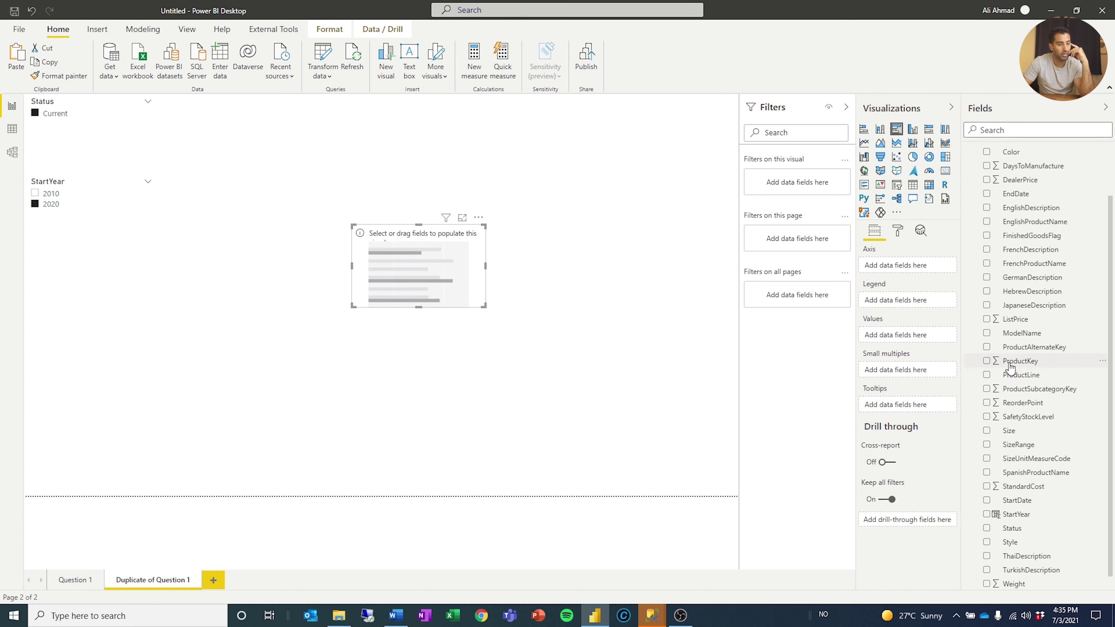
drag(1009, 362, 901, 344)
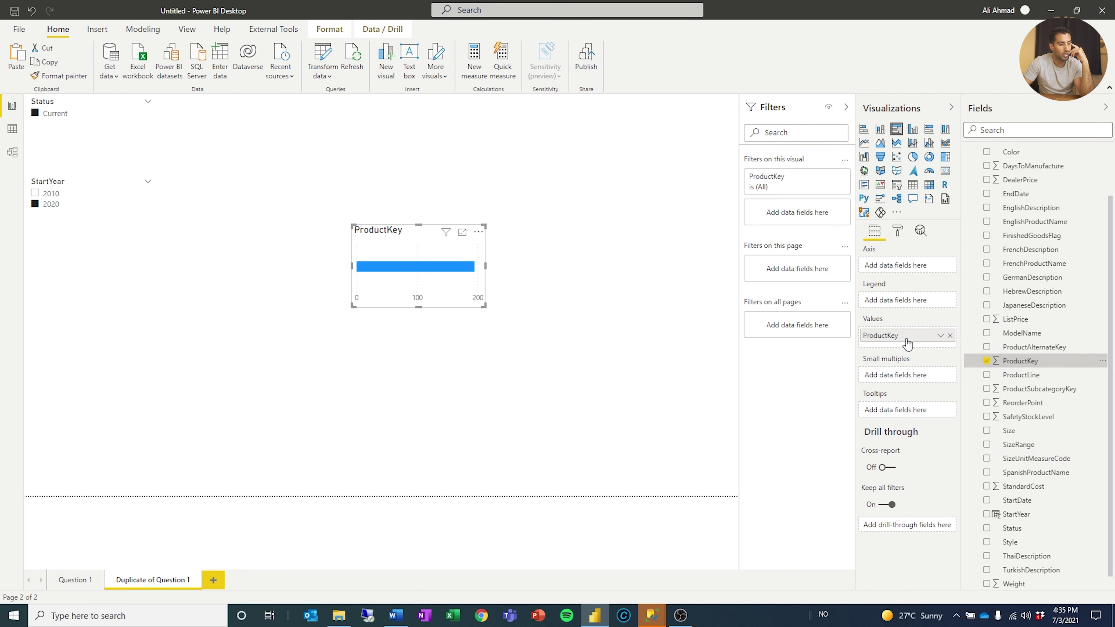
click(939, 337)
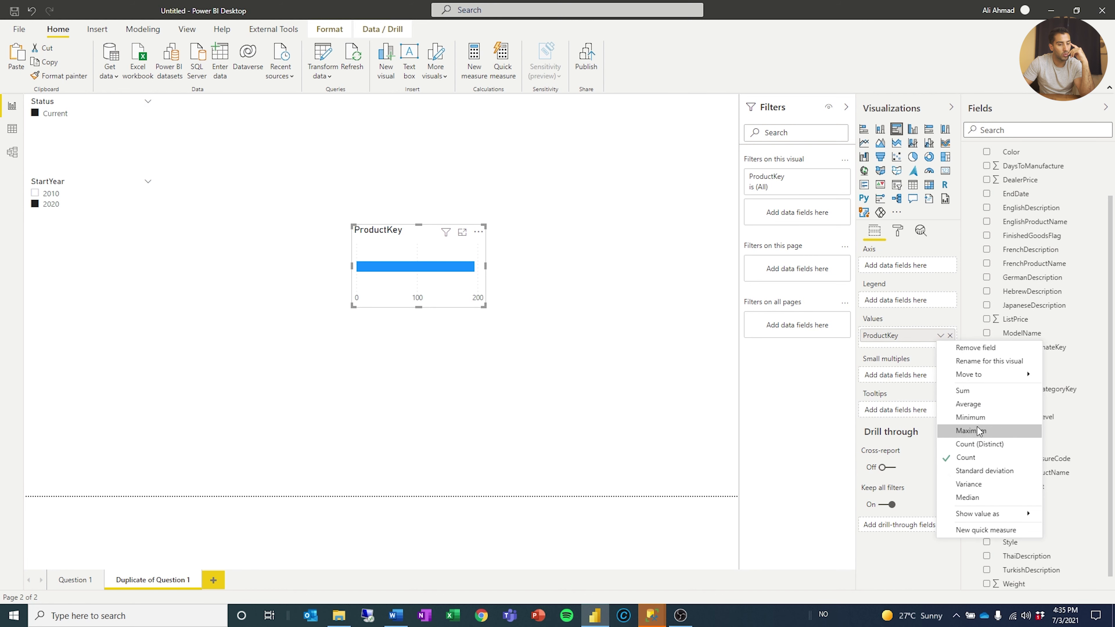
click(981, 447)
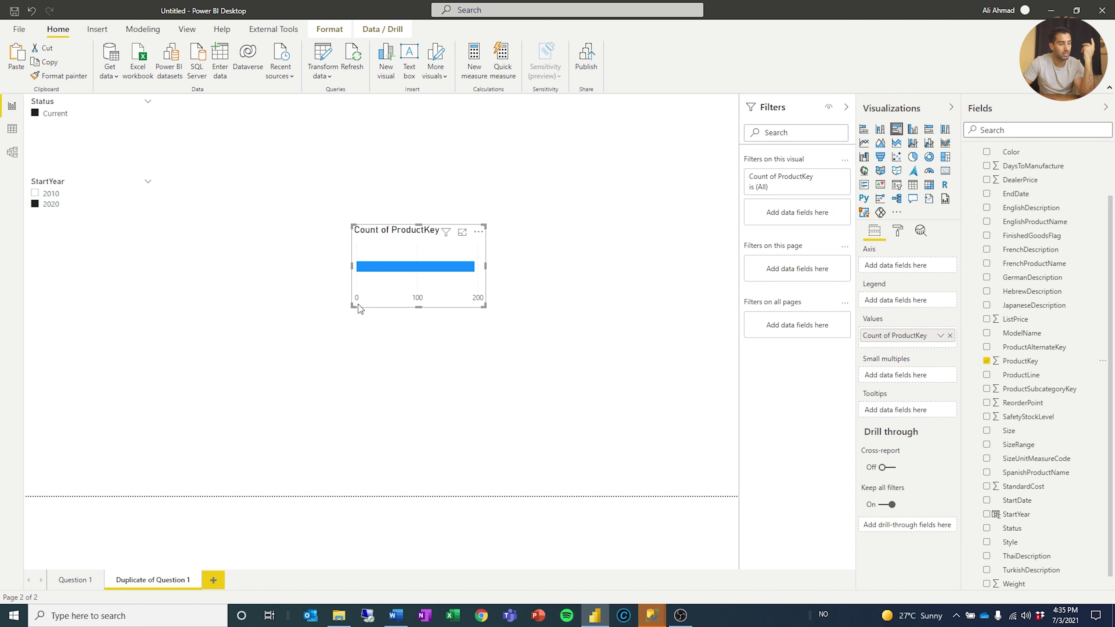
drag(353, 307, 219, 533)
drag(338, 237, 281, 108)
drag(293, 365, 294, 495)
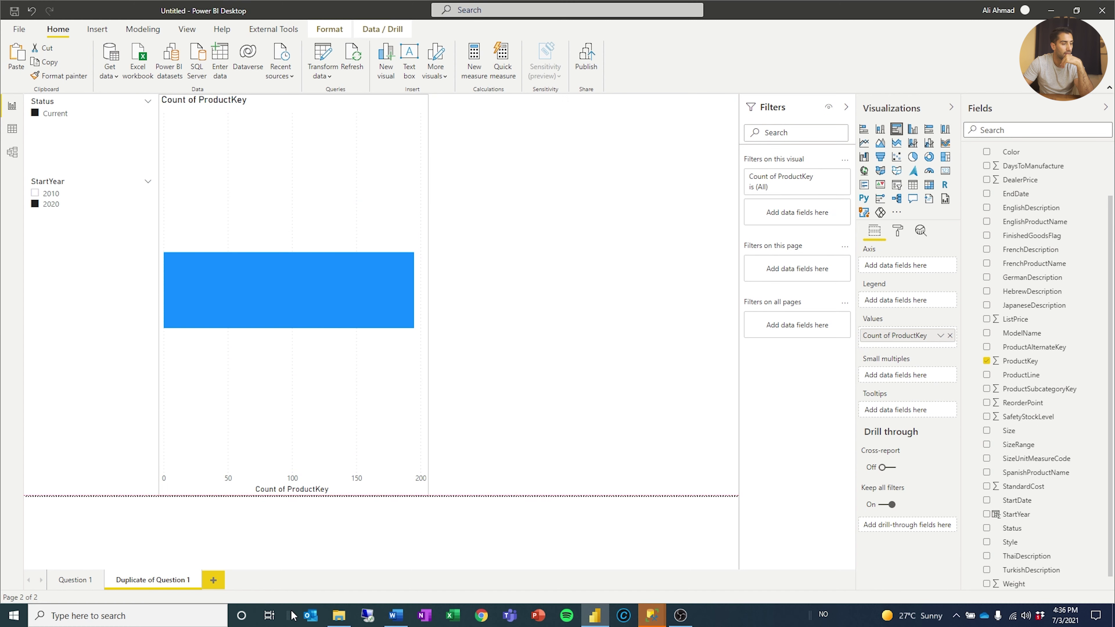
click(897, 231)
click(928, 379)
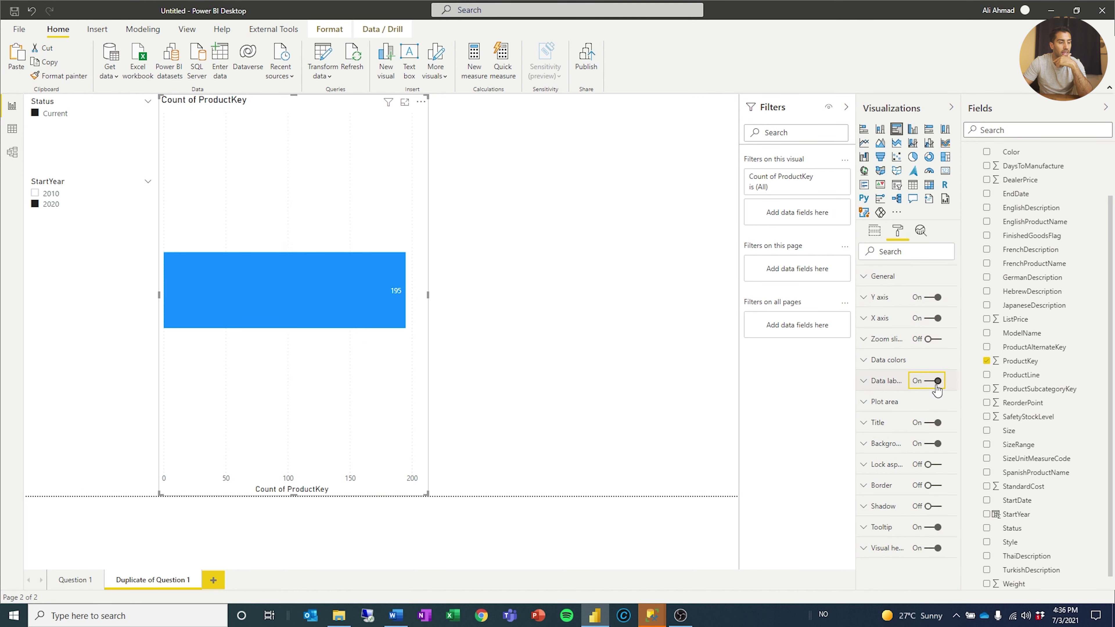
mouse_move(380, 297)
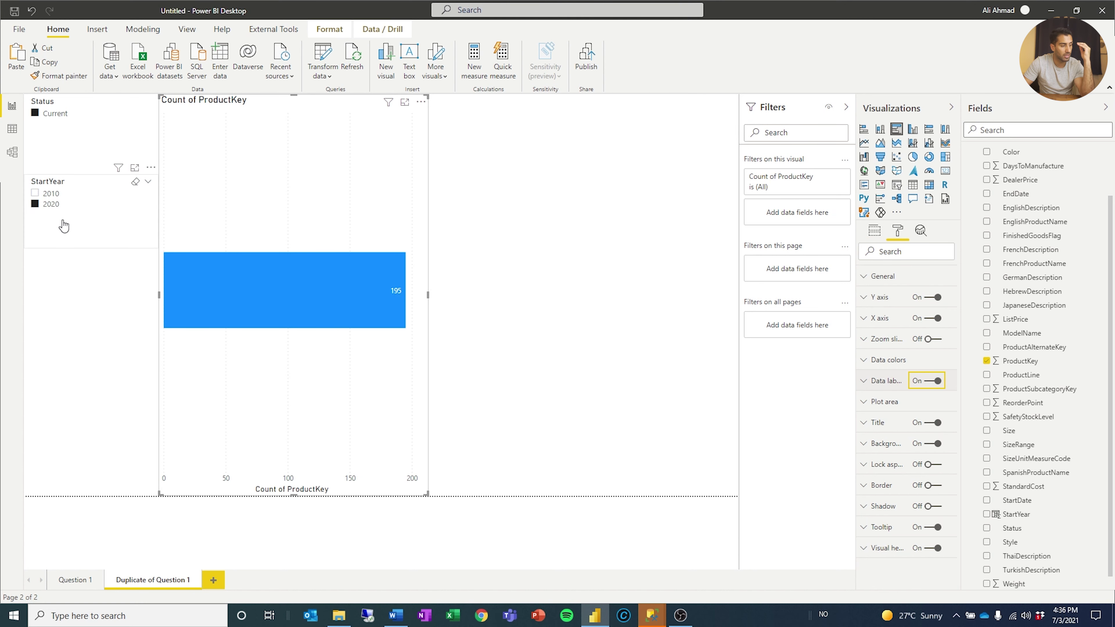
click(50, 194)
click(53, 205)
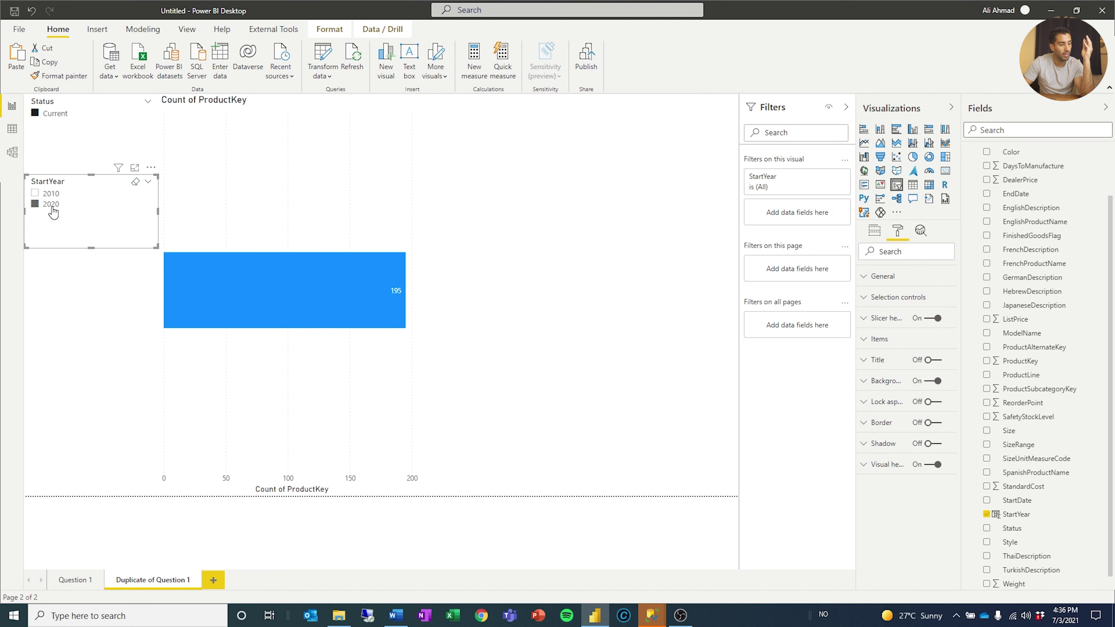
click(50, 194)
click(53, 204)
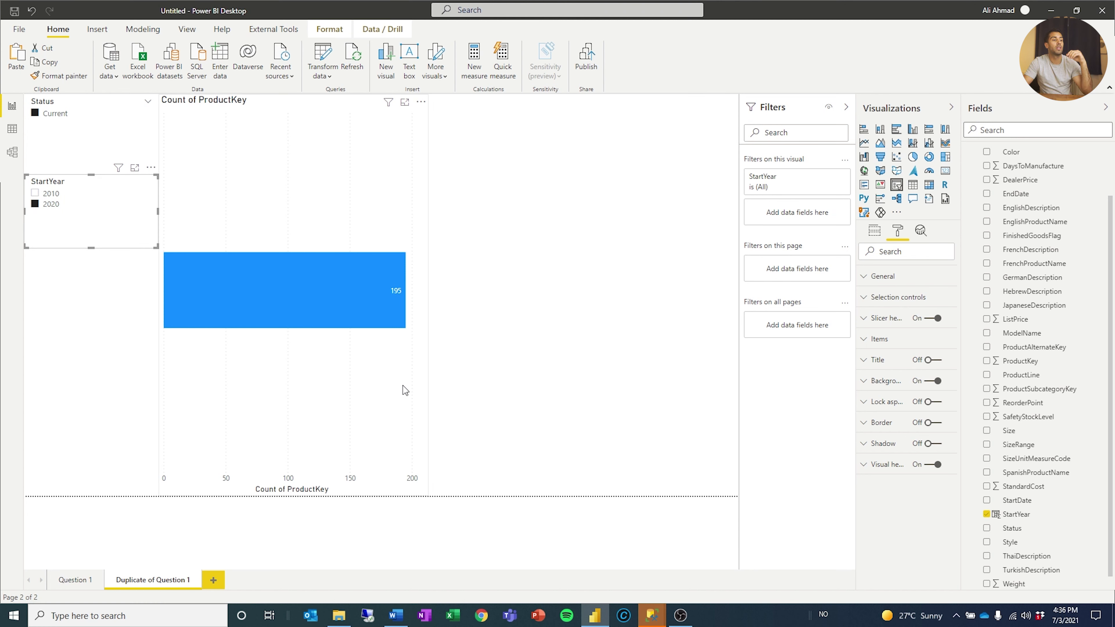
Break the product count bar chart down by Color.
click(425, 384)
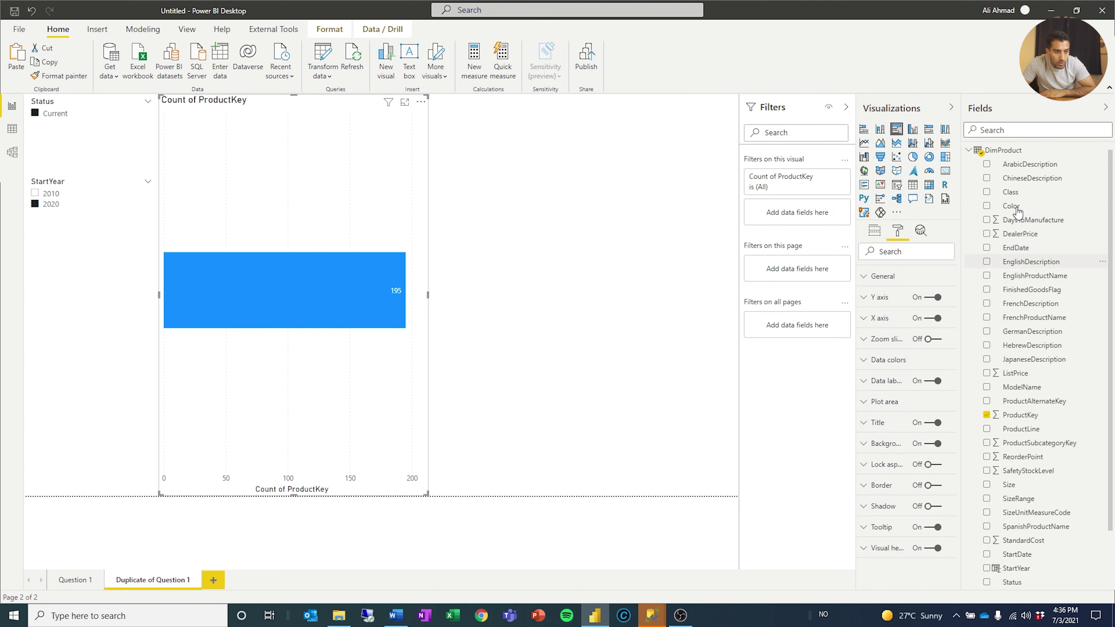
scroll(1071, 259, up, 2)
drag(1022, 211, 873, 266)
click(874, 232)
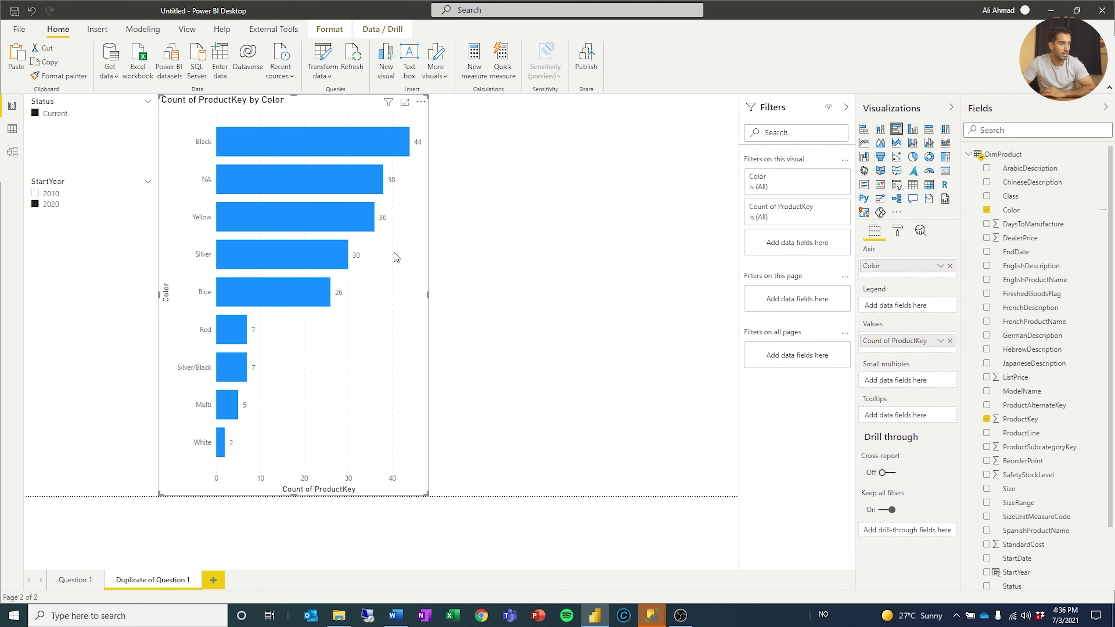
click(518, 259)
Duplicate the Color chart to the right, widen it, and switch its category to Size.
click(517, 260)
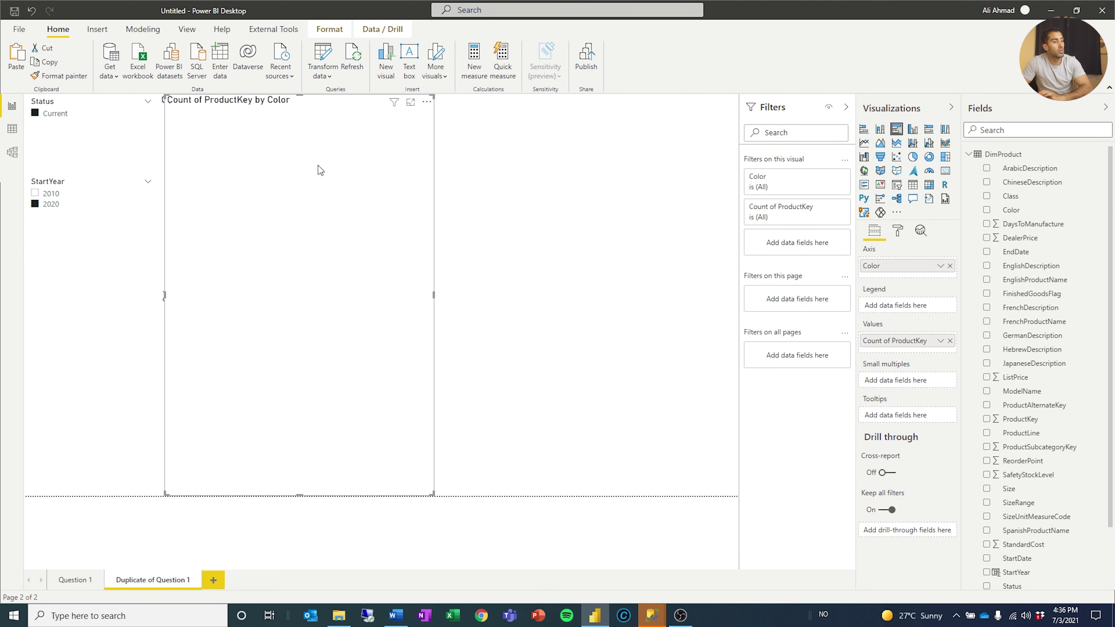
key(ctrl+c)
key(ctrl+v)
drag(418, 107, 486, 110)
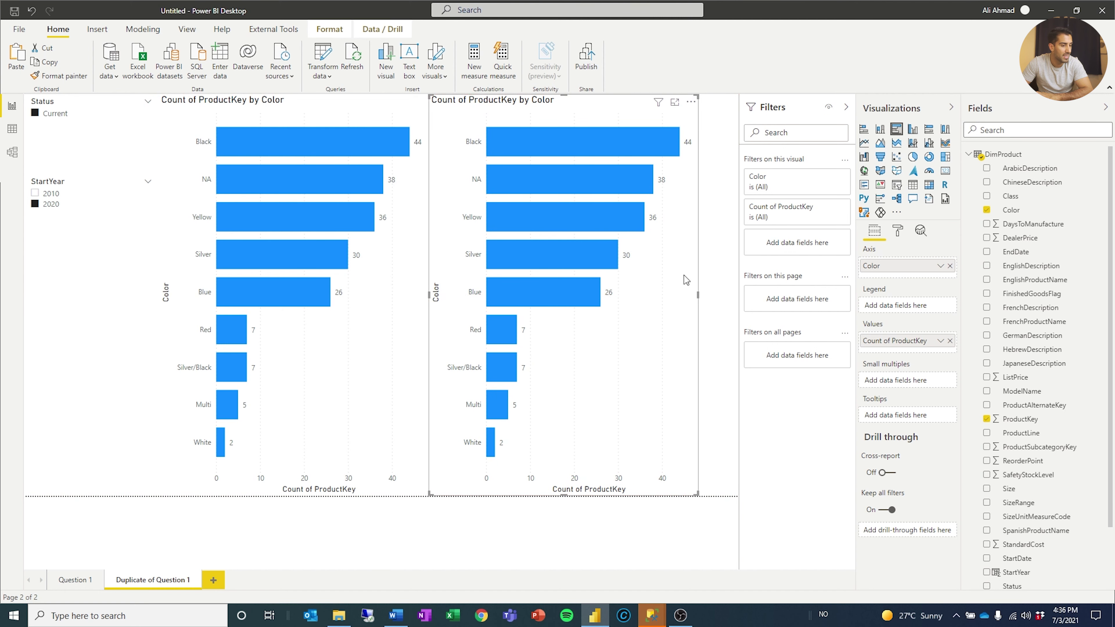
drag(697, 295, 738, 296)
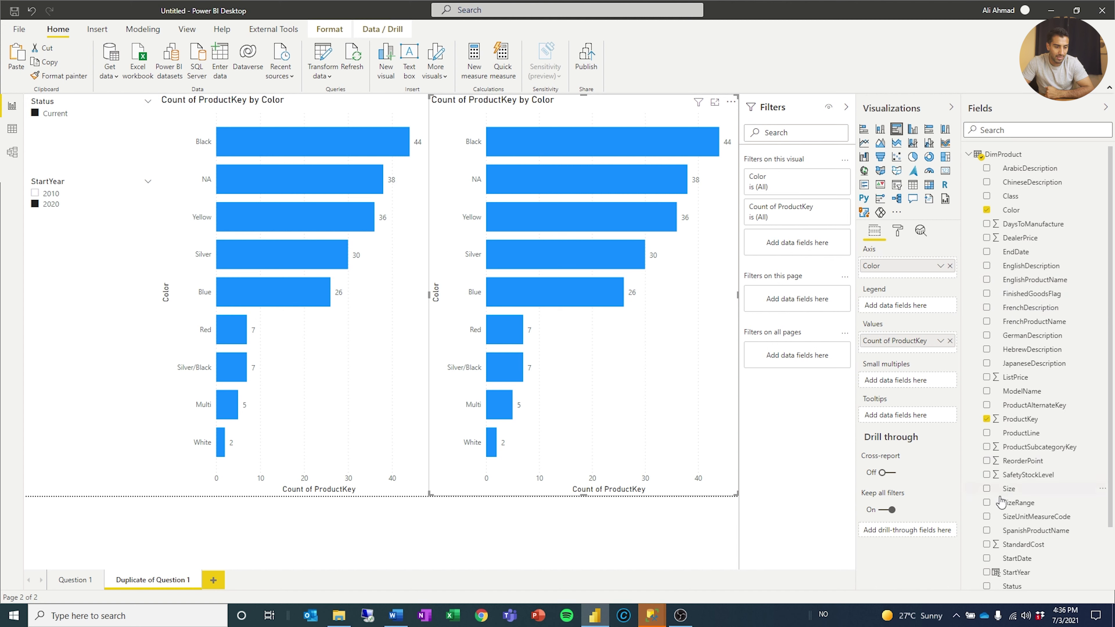
drag(1009, 488, 895, 264)
click(950, 280)
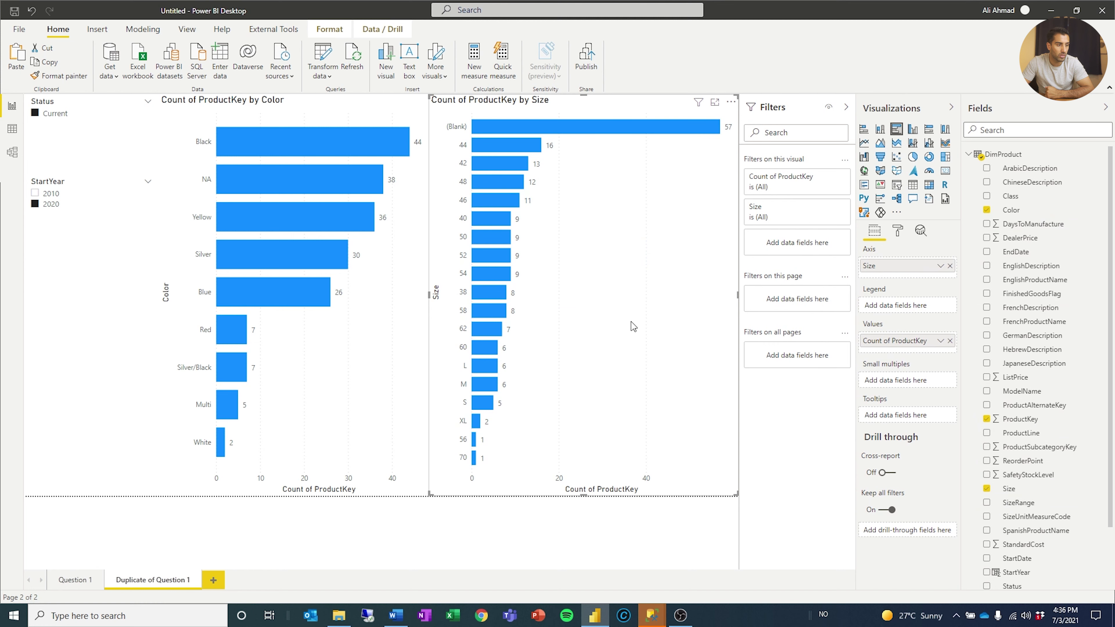
mouse_move(489, 318)
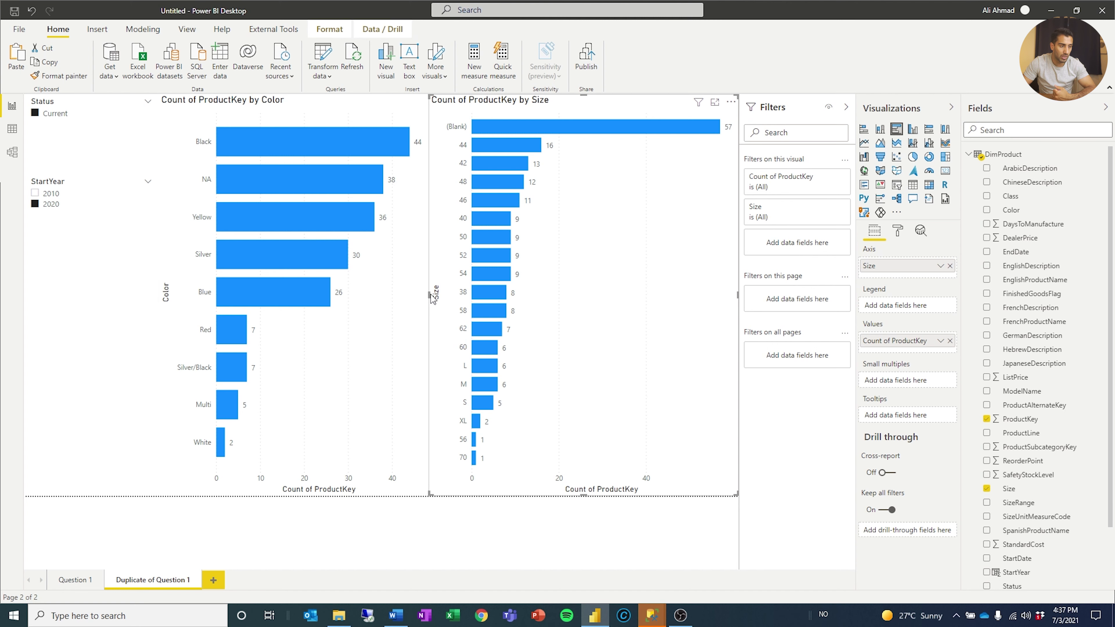
Narrow the Size chart slightly, then test cross-highlighting with the Black, Yellow and 44 bars.
mouse_move(427, 292)
mouse_down()
mouse_move(476, 298)
mouse_move(438, 295)
mouse_up()
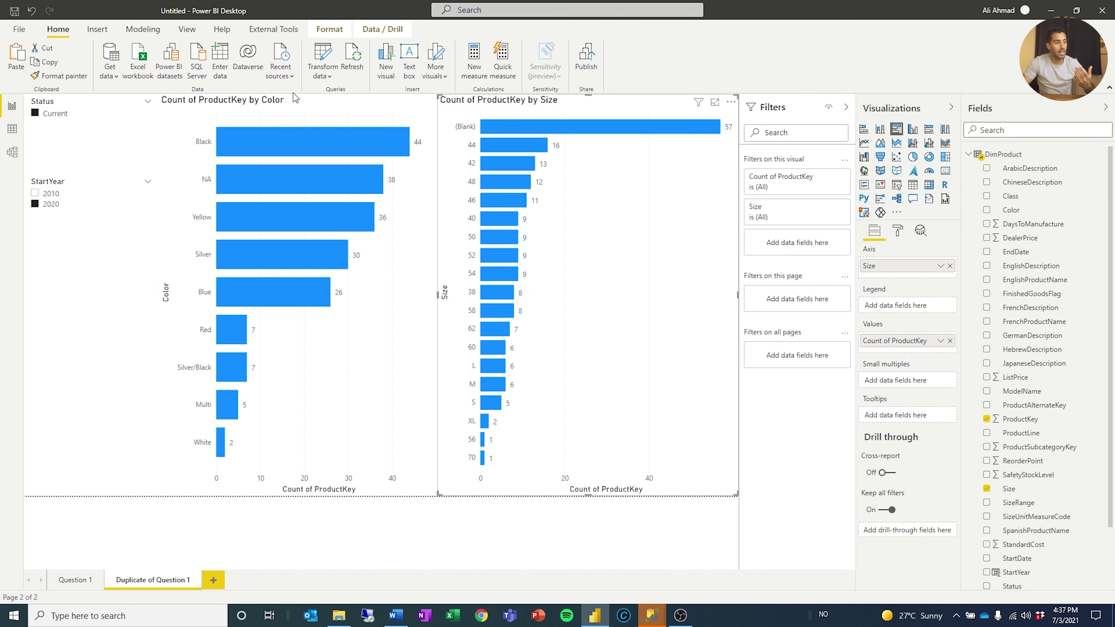
click(202, 150)
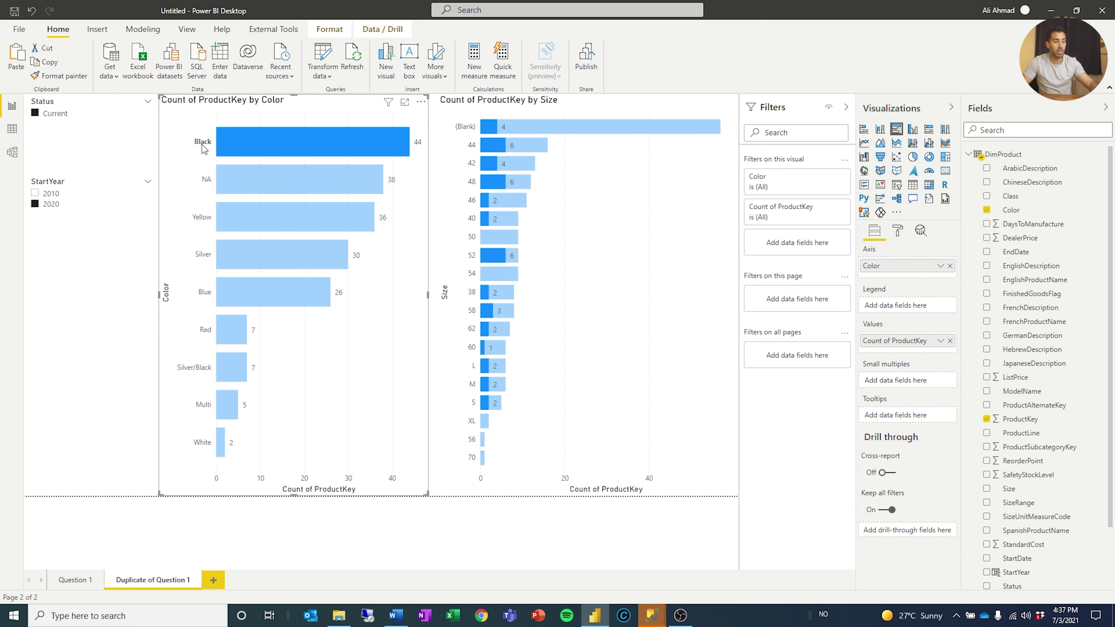
click(203, 216)
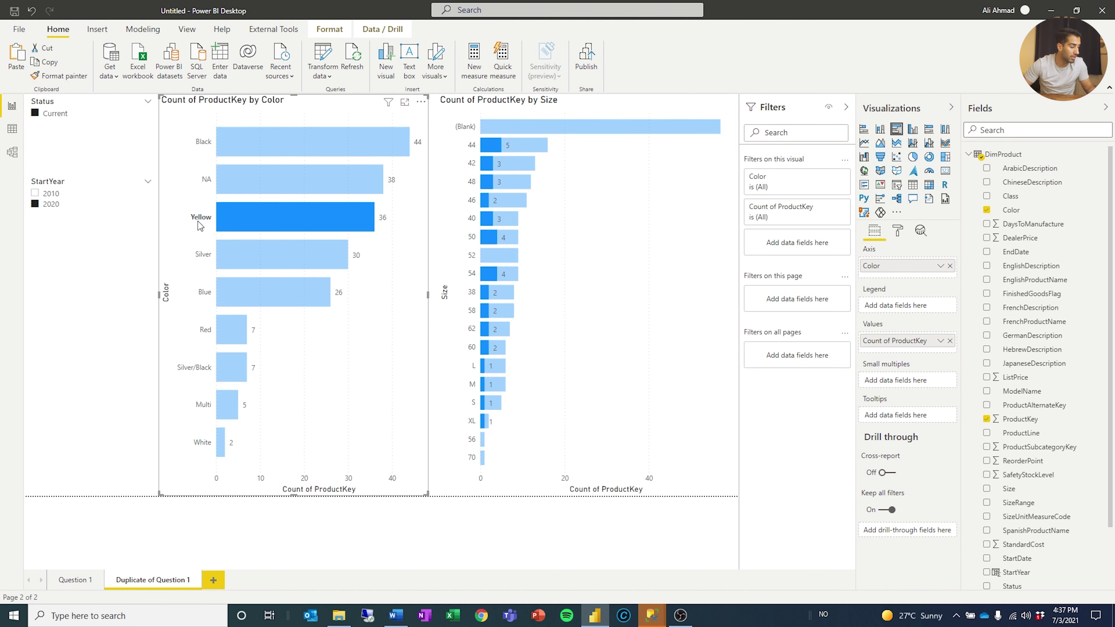
click(200, 221)
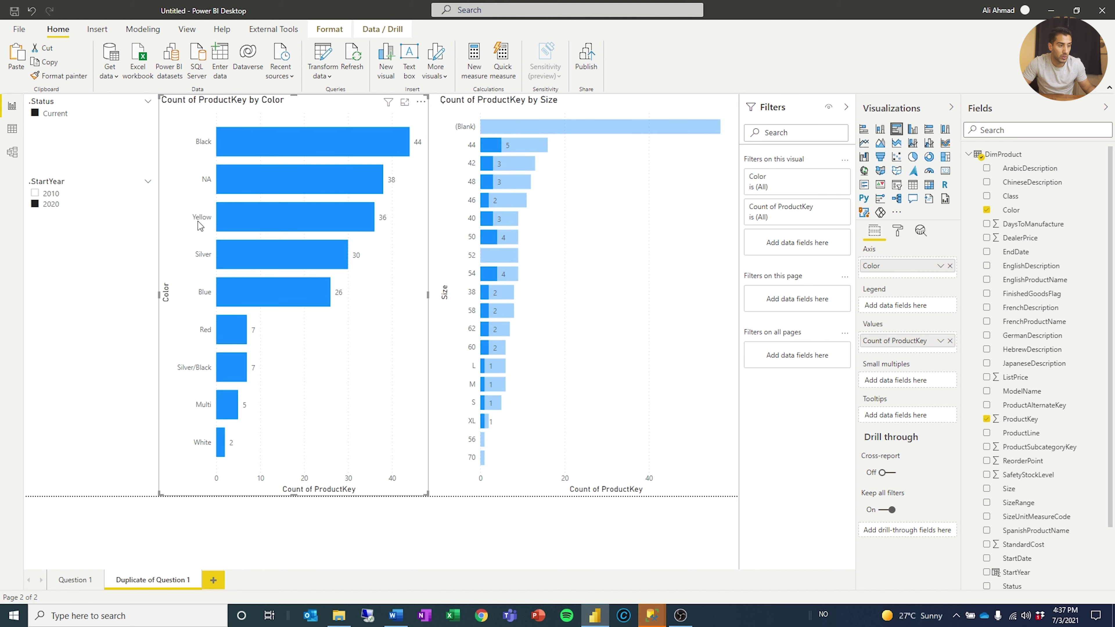
click(476, 148)
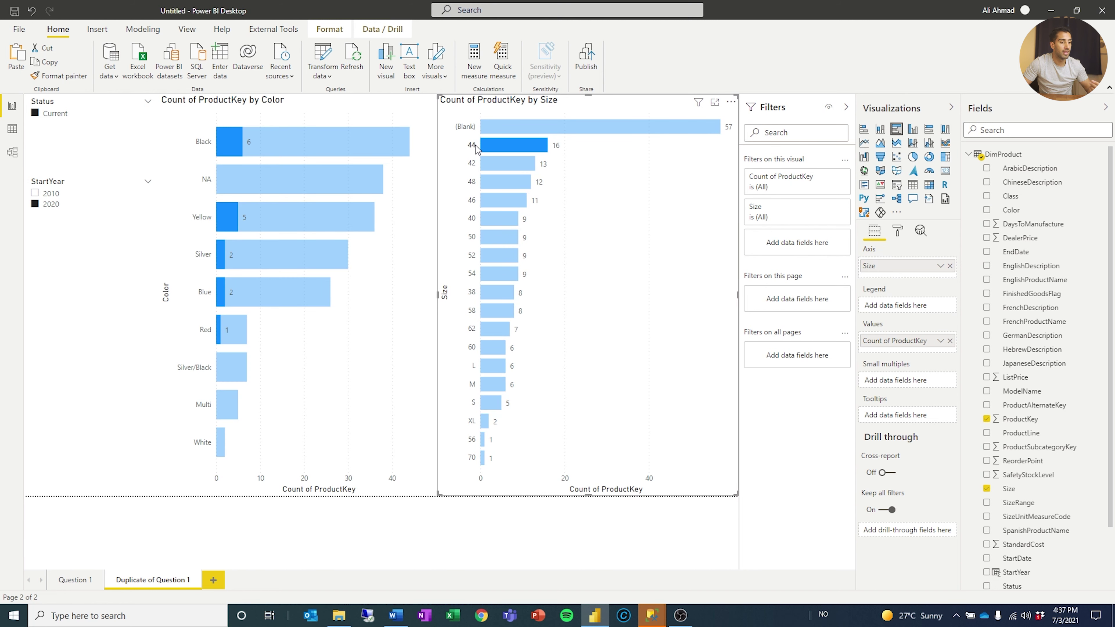
click(476, 148)
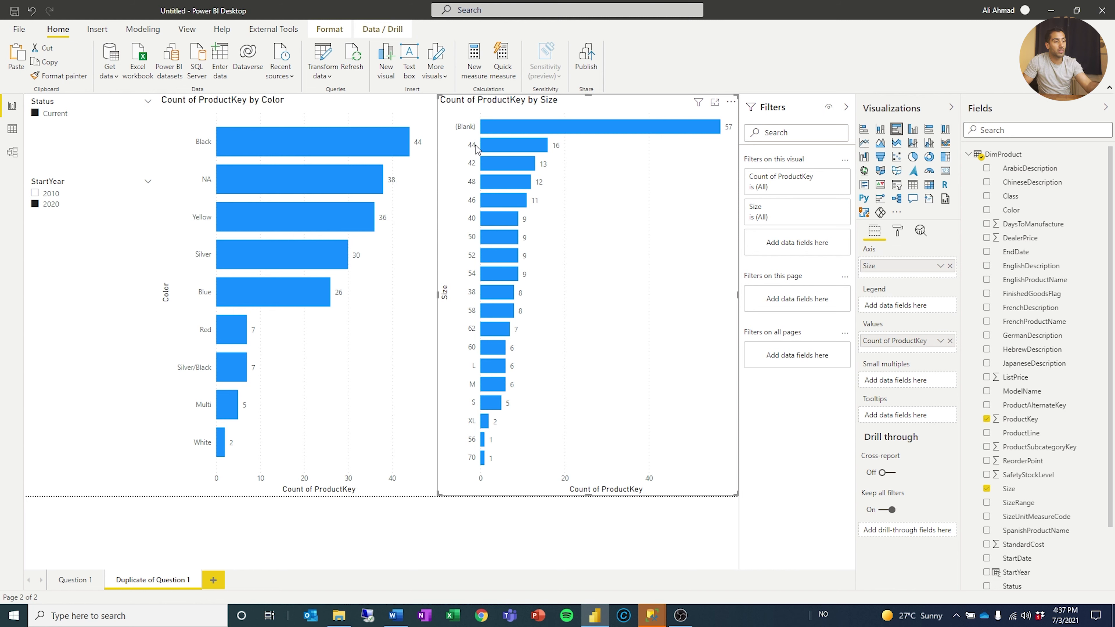
mouse_move(523, 130)
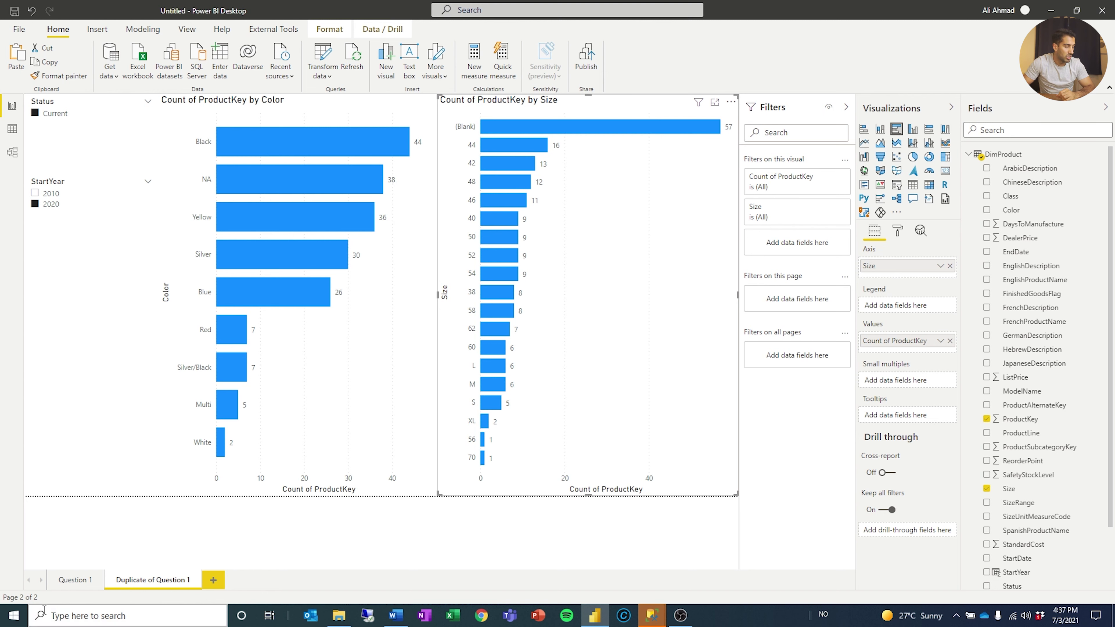
Rename the second page 'Question 2' and duplicate it as a third page.
double_click(180, 578)
text(Question)
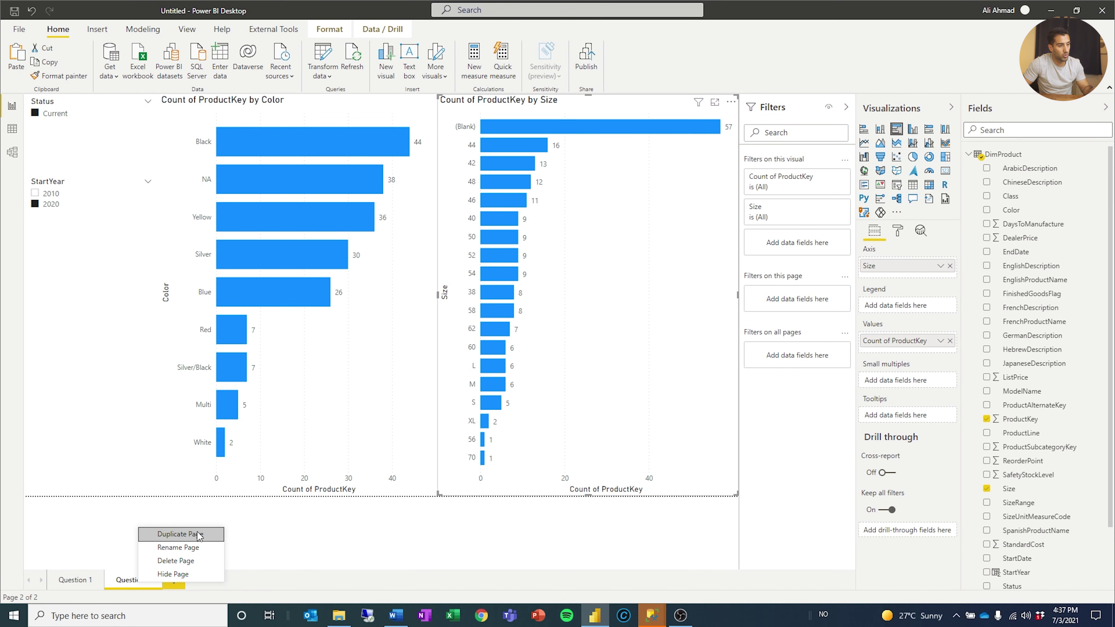
click(198, 535)
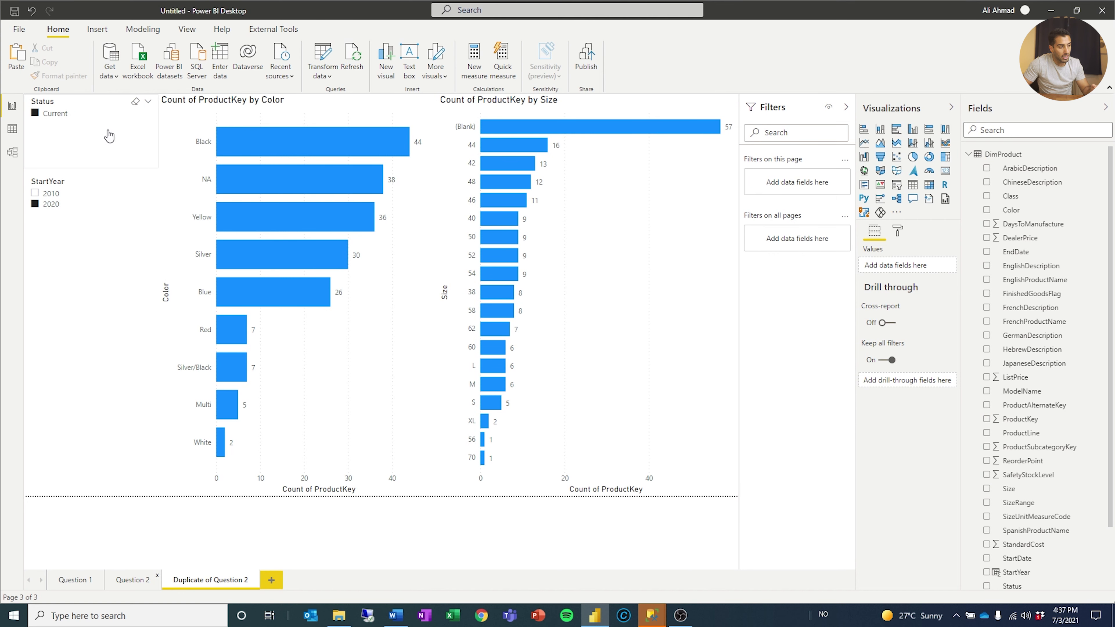
Rename the third page 'Question 3' and delete its Color and Size charts.
double_click(218, 579)
text(Questi)
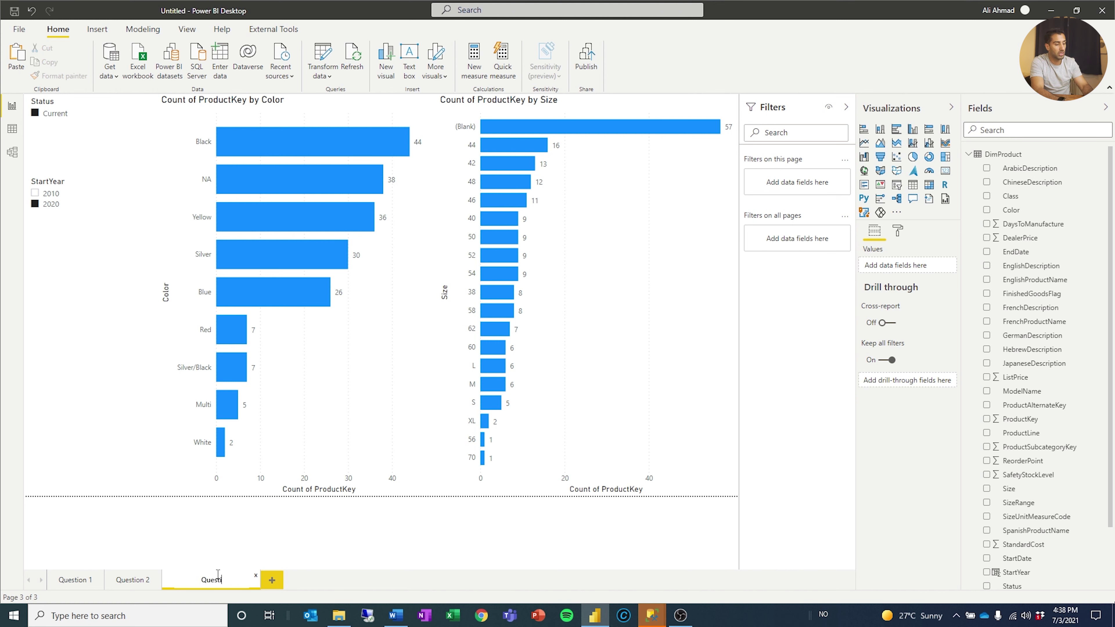
text(on 3)
key(Return)
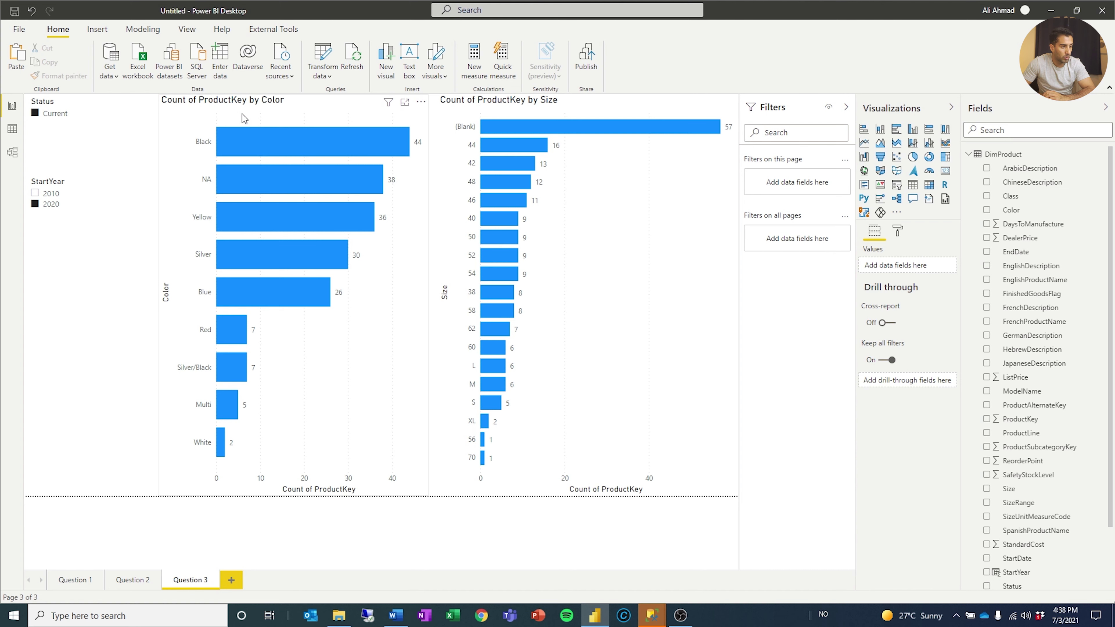
click(254, 105)
key(Delete)
click(531, 105)
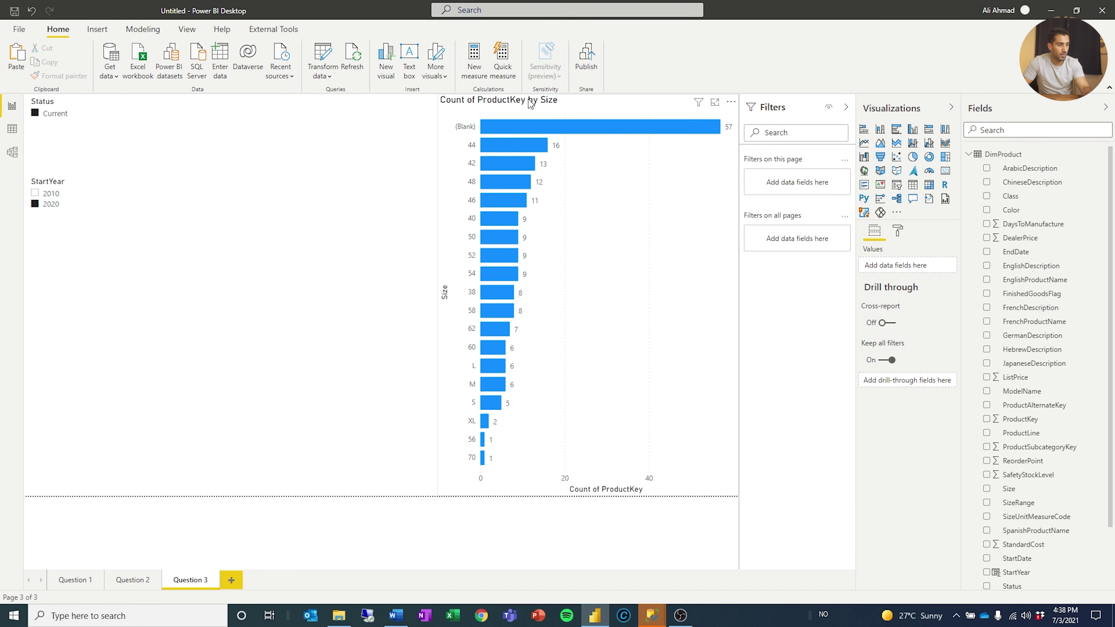
key(Delete)
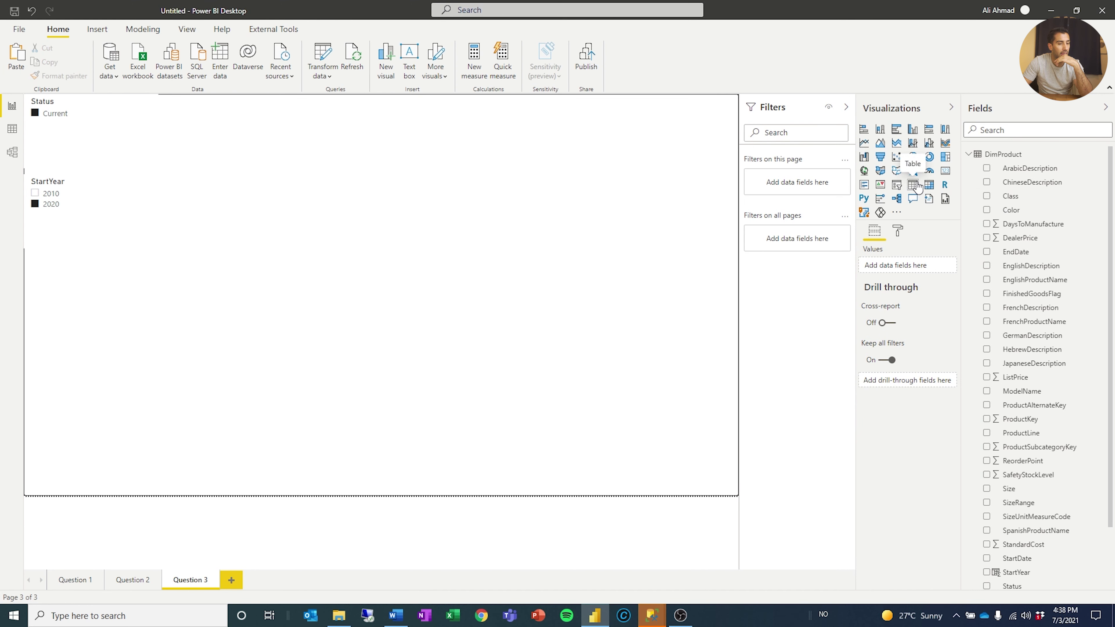
Copy the product table from Question 1 and paste it onto Question 3.
click(75, 579)
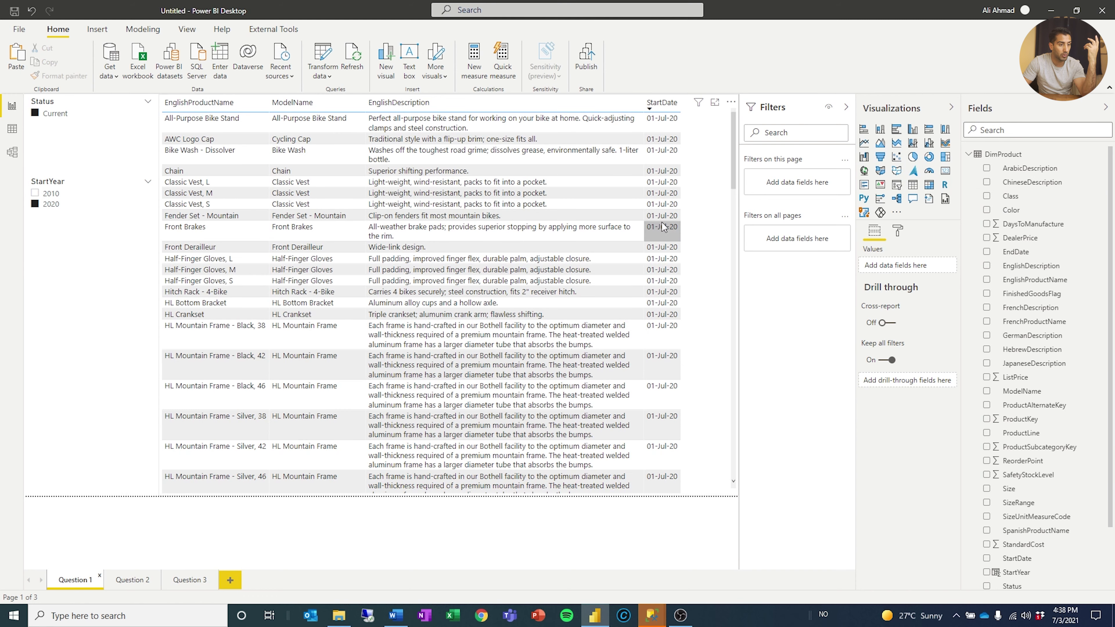
click(716, 190)
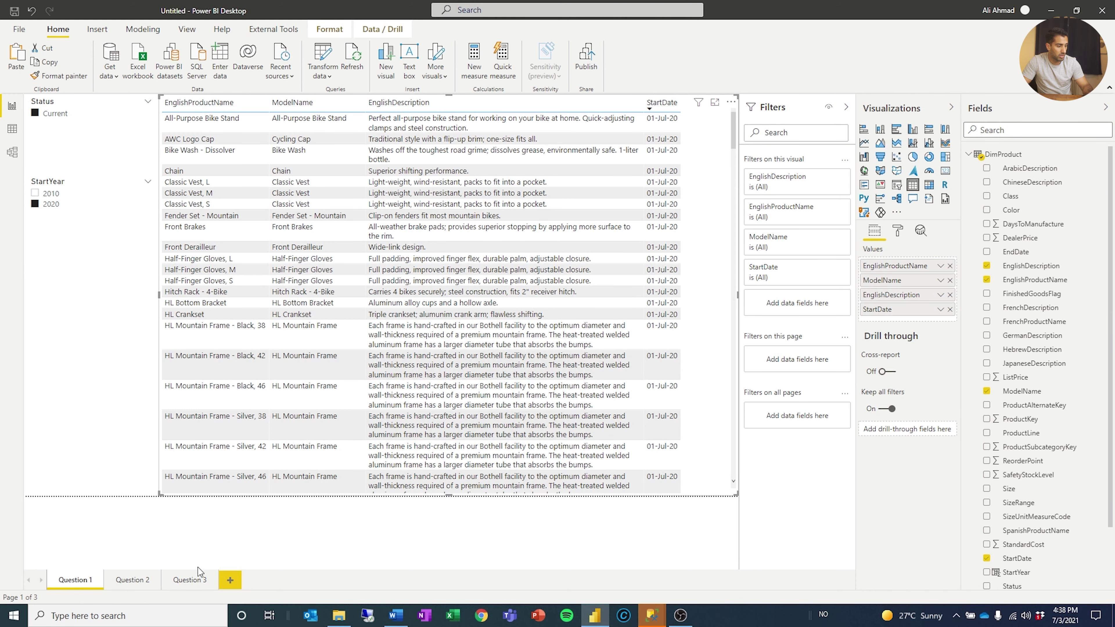
click(189, 579)
key(ctrl+v)
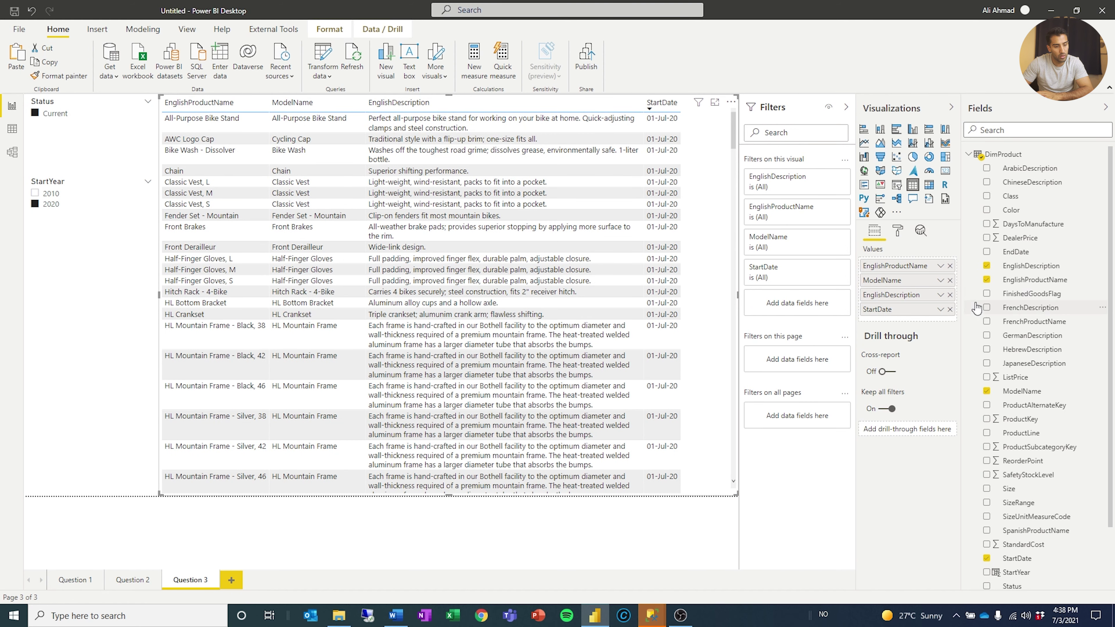
Replace the EnglishDescription and StartDate columns with DealerPrice and ListPrice, DealerPrice first.
click(950, 295)
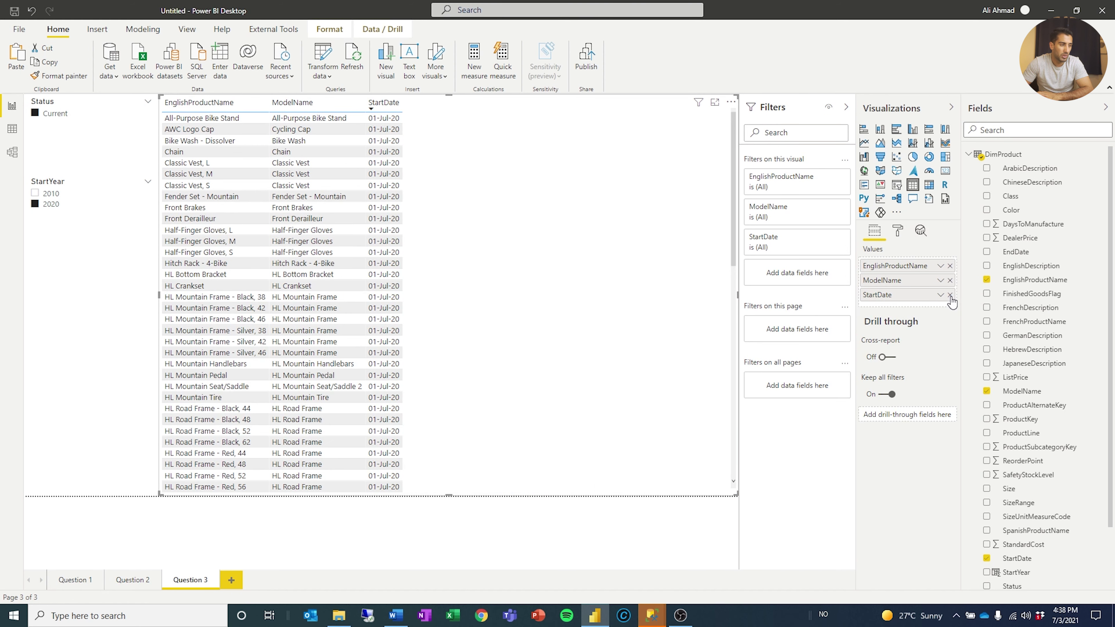
click(950, 296)
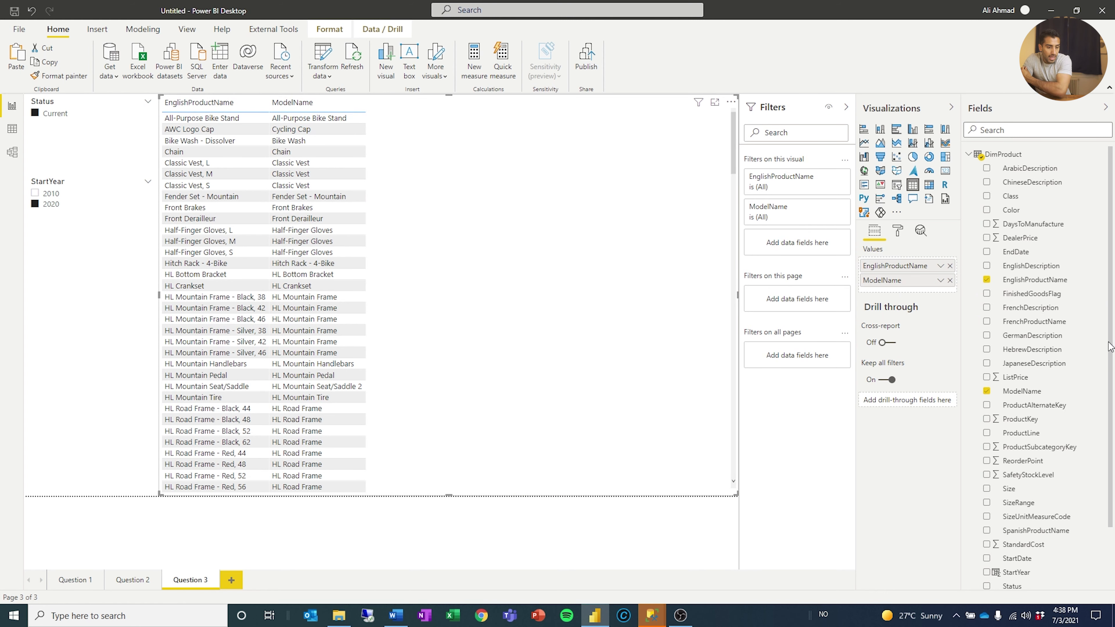
drag(1018, 377, 951, 300)
scroll(1005, 424, down, 3)
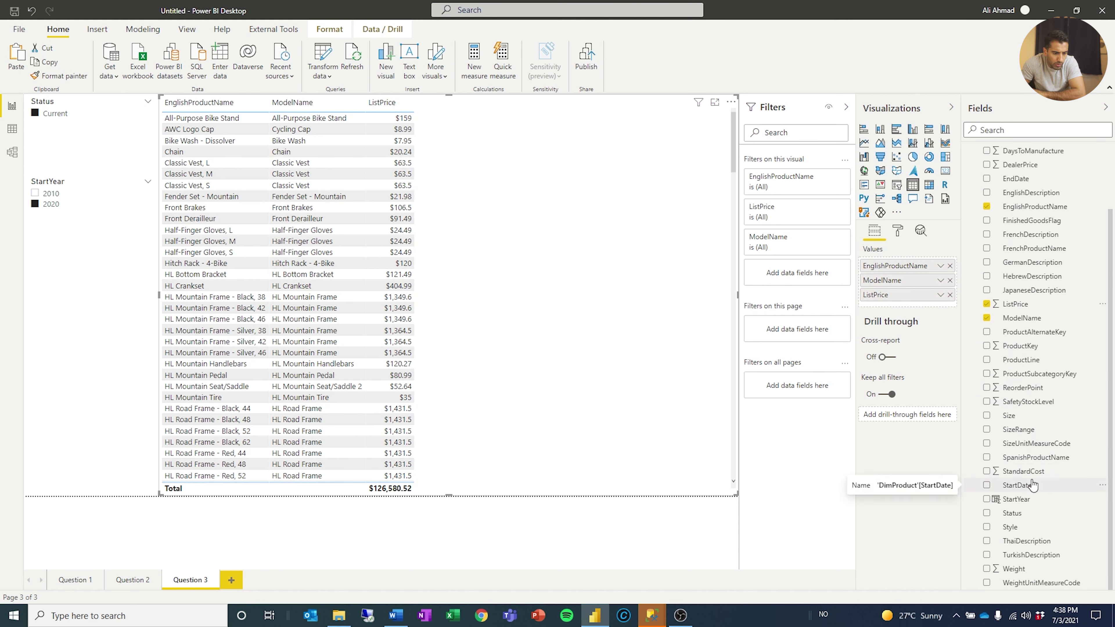
scroll(1044, 545, up, 3)
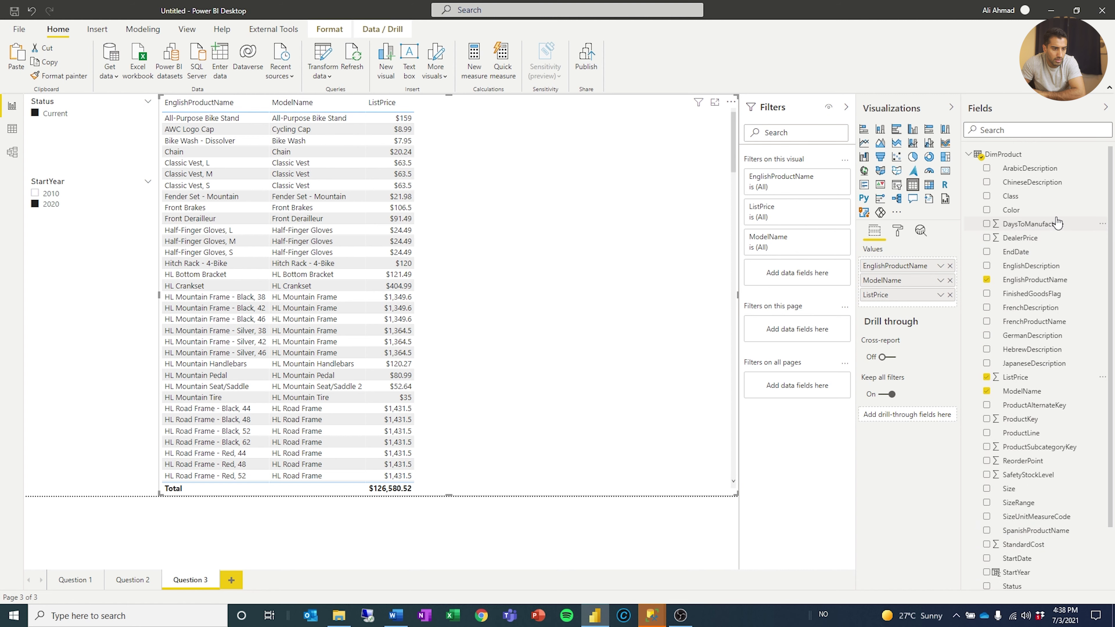
drag(1039, 245, 937, 308)
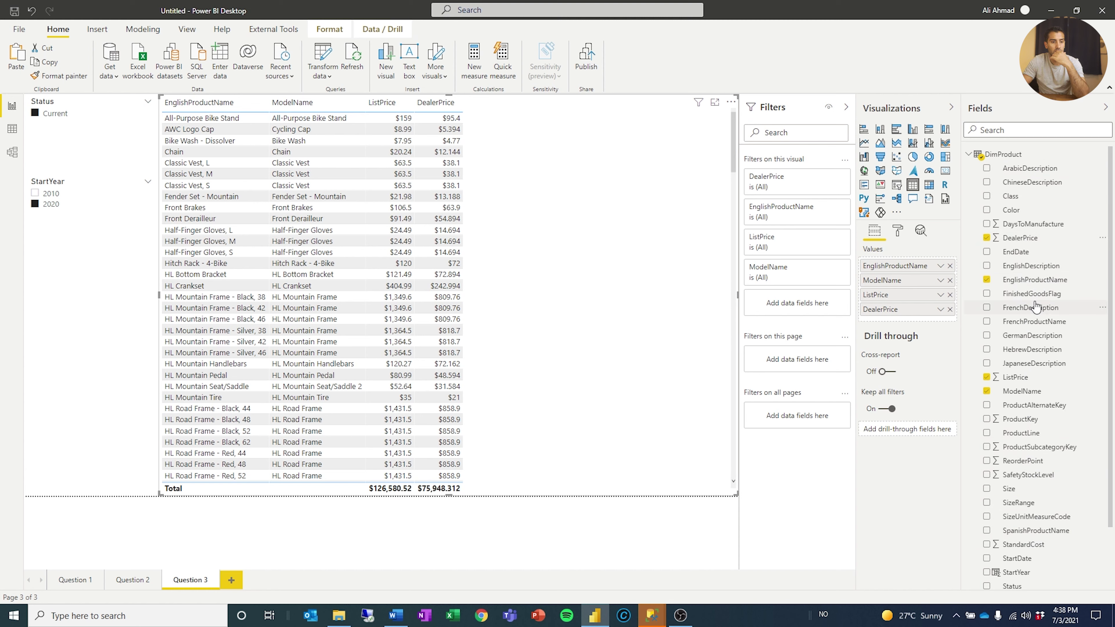
scroll(1055, 408, down, 3)
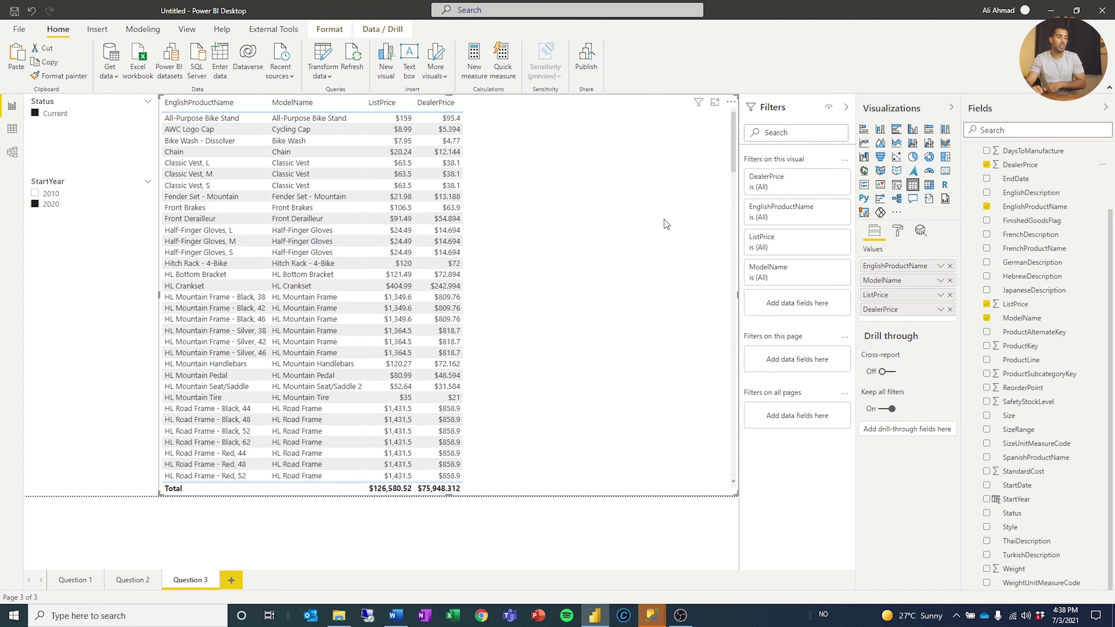
drag(888, 313, 885, 294)
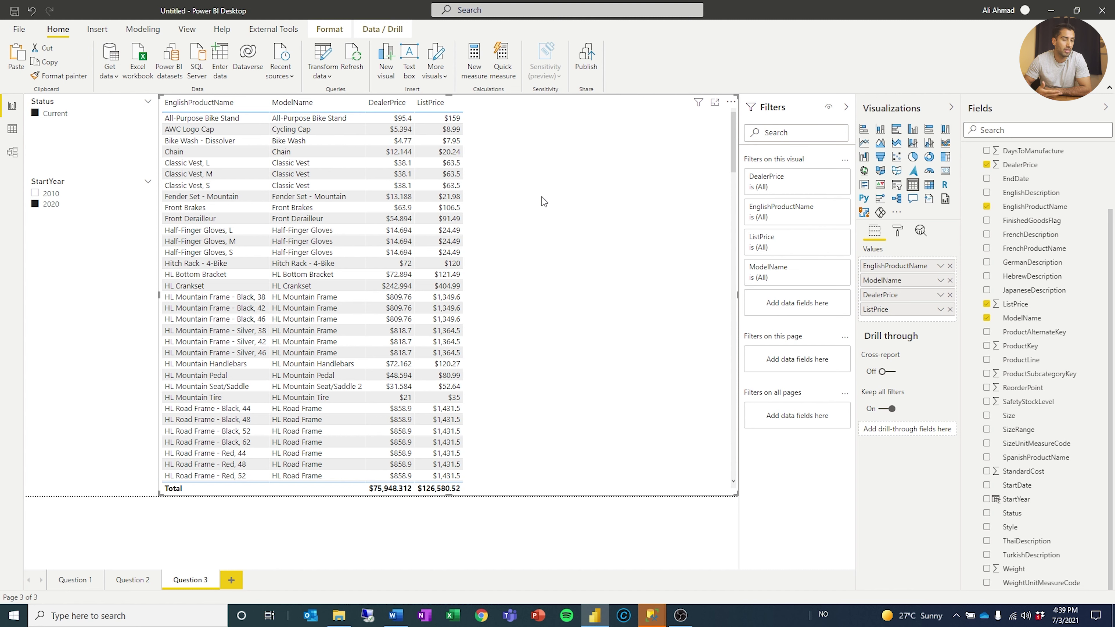
scroll(1080, 250, up, 3)
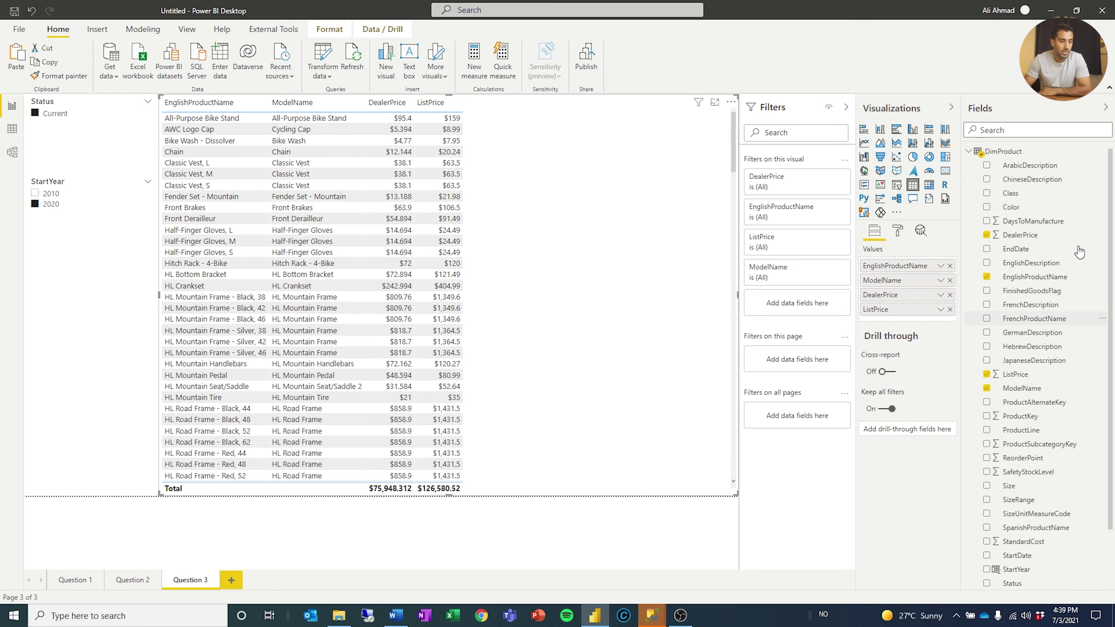
Create the DimProduct measure Upsell Potential = SUM(DimProduct[ListPrice]) - SUM(DimProduct[DealerPrice]).
right_click(999, 161)
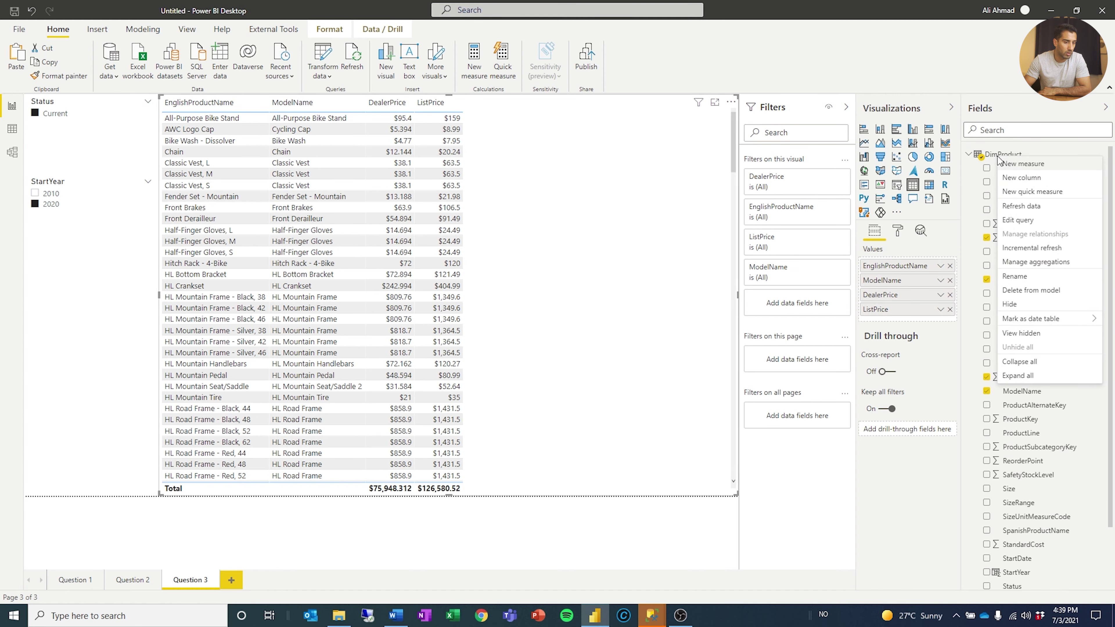
click(1010, 165)
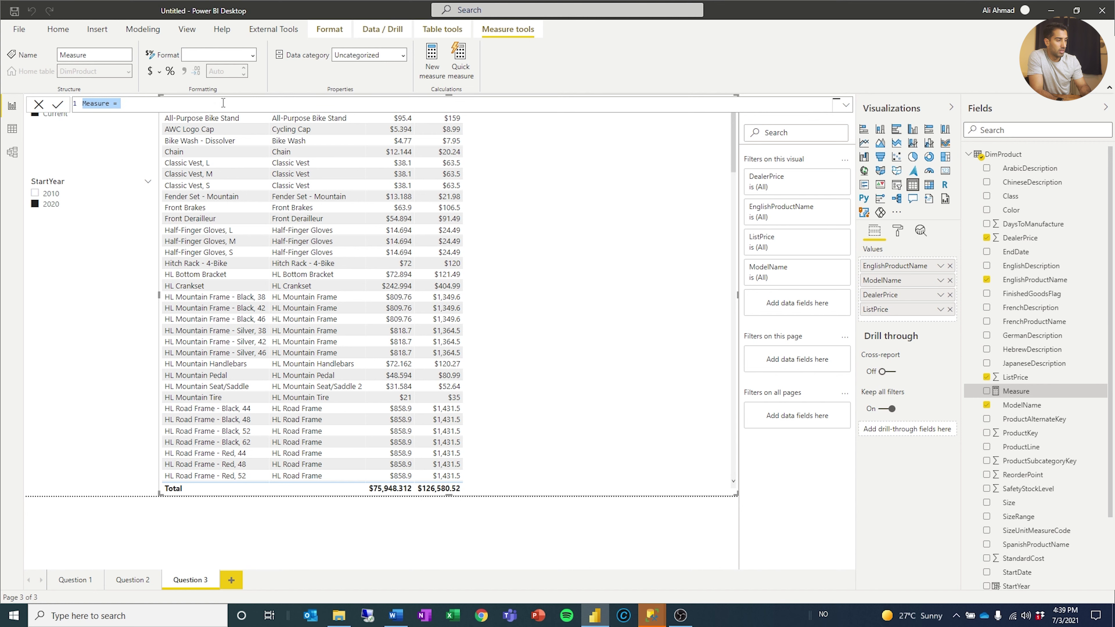
text(Upsell Potential =)
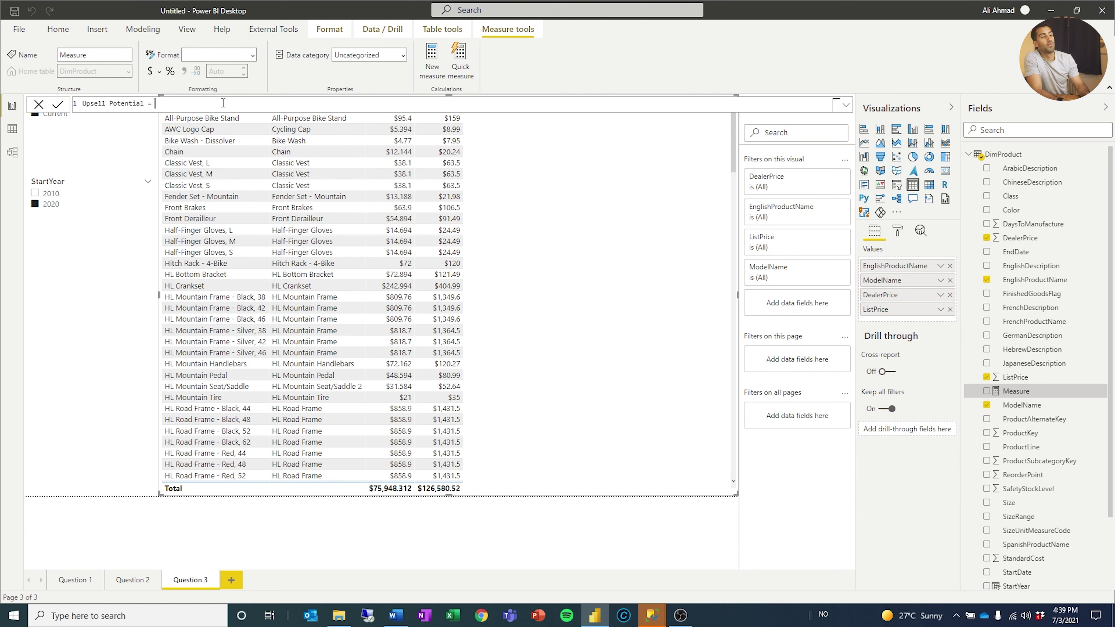
text( SUM ( )
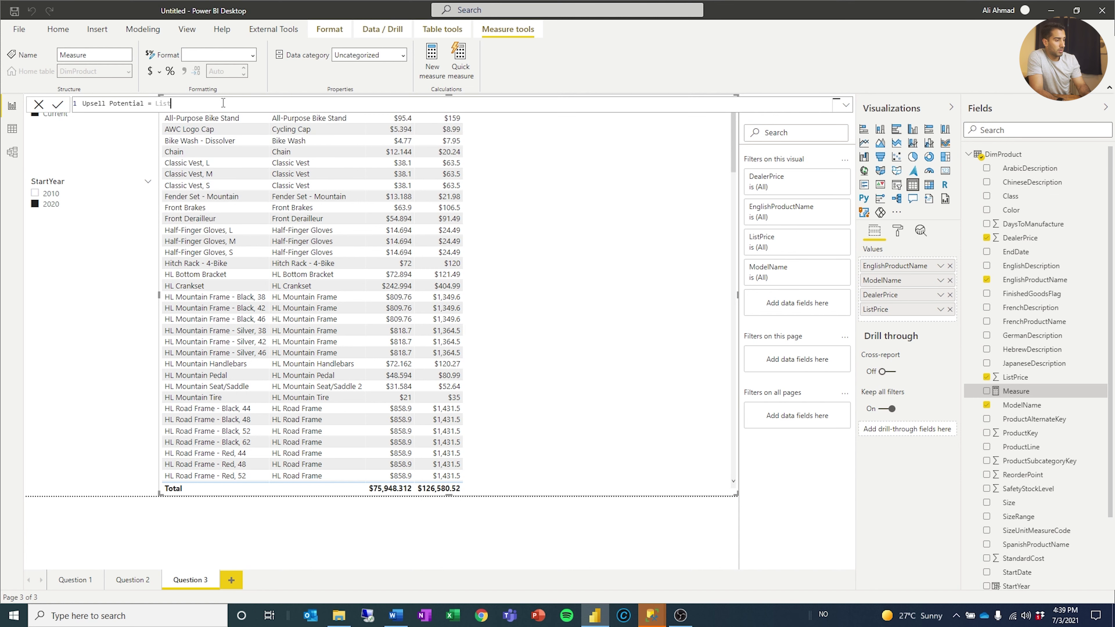
text(Lis)
key(BackSpace)
key(BackSpace)
key(BackSpace)
text(SUM ( List)
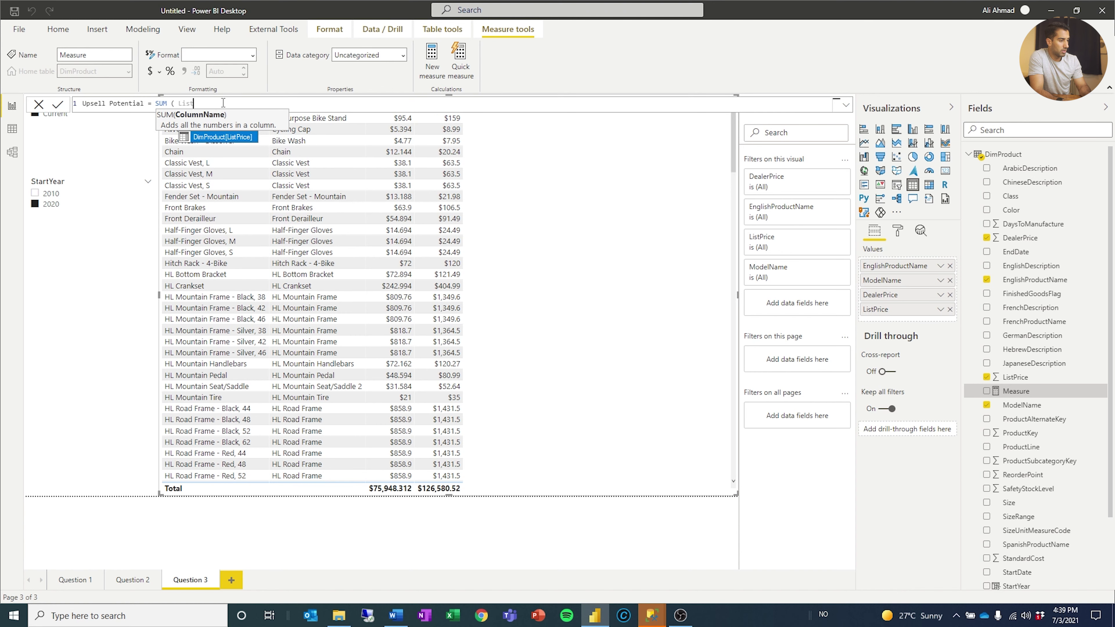
key(Tab)
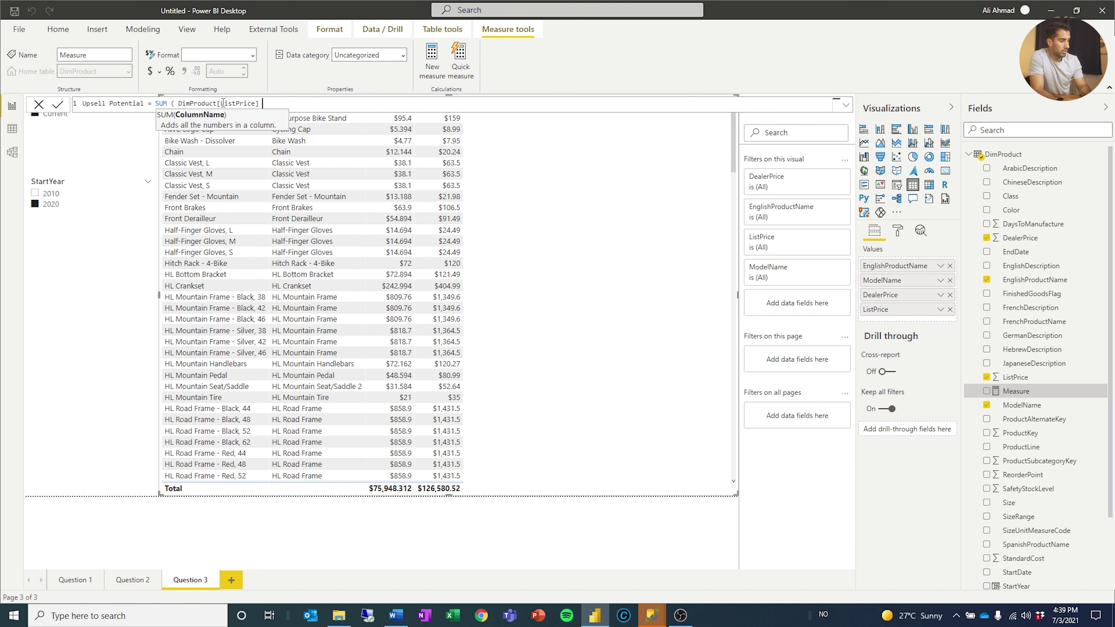
text() - Sum ( )
text(DimProduct[Deal)
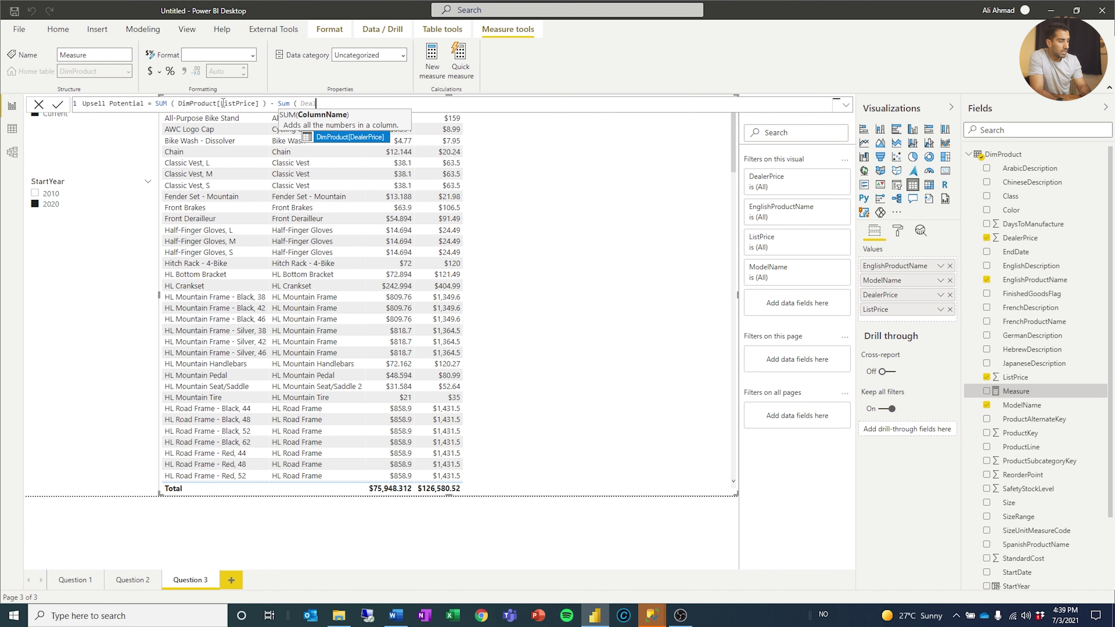
key(Tab)
text())
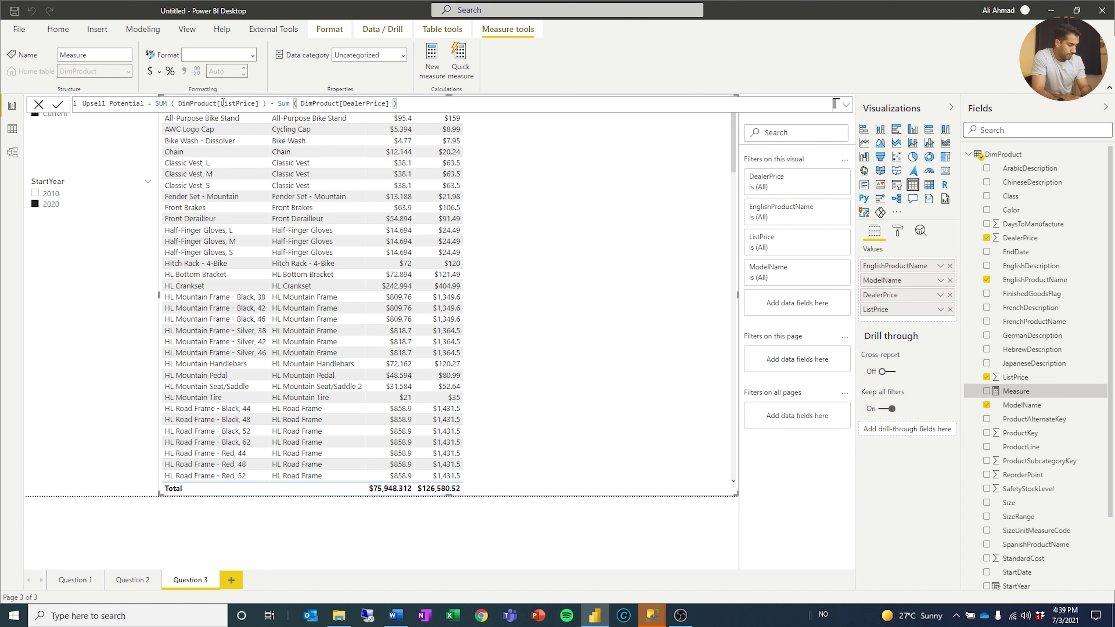
key(Return)
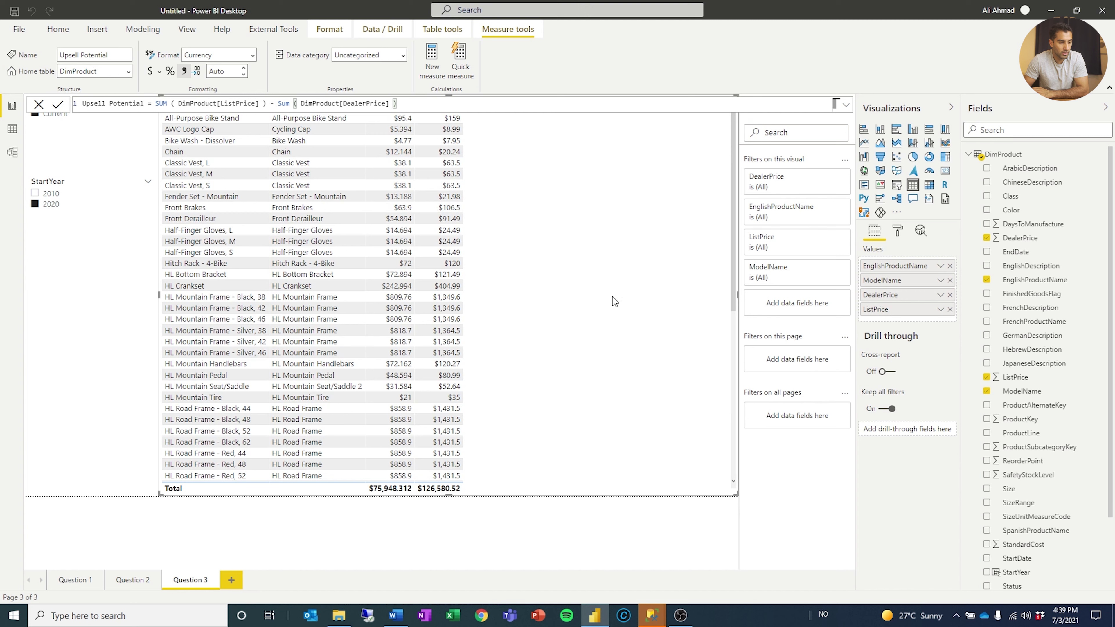
click(678, 527)
scroll(1023, 292, down, 2)
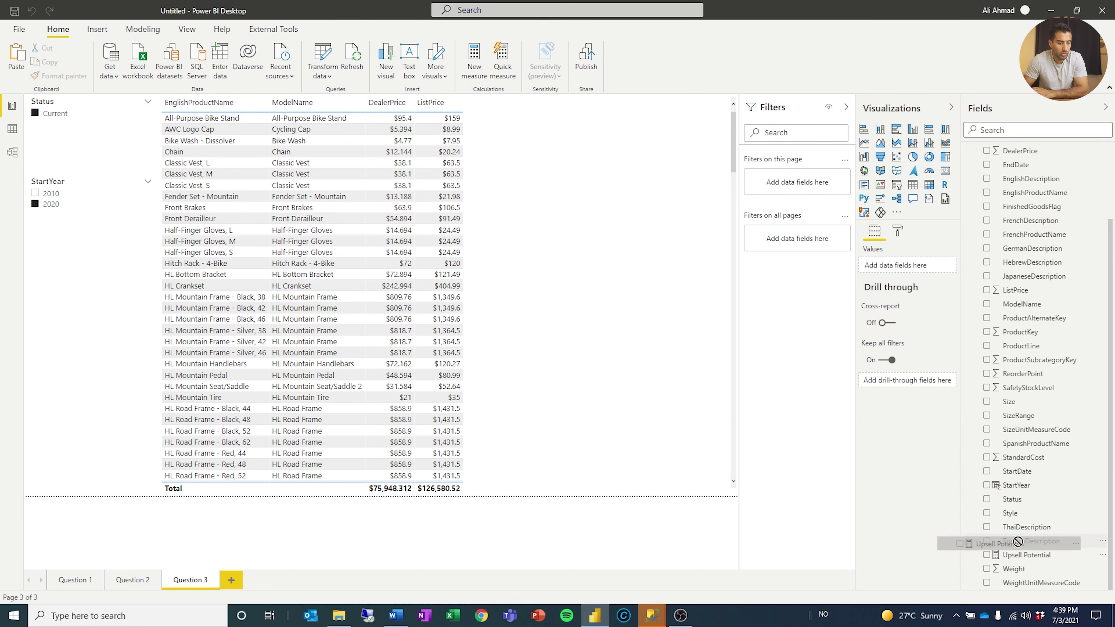
Add the Upsell Potential measure as a column in the price table.
click(687, 403)
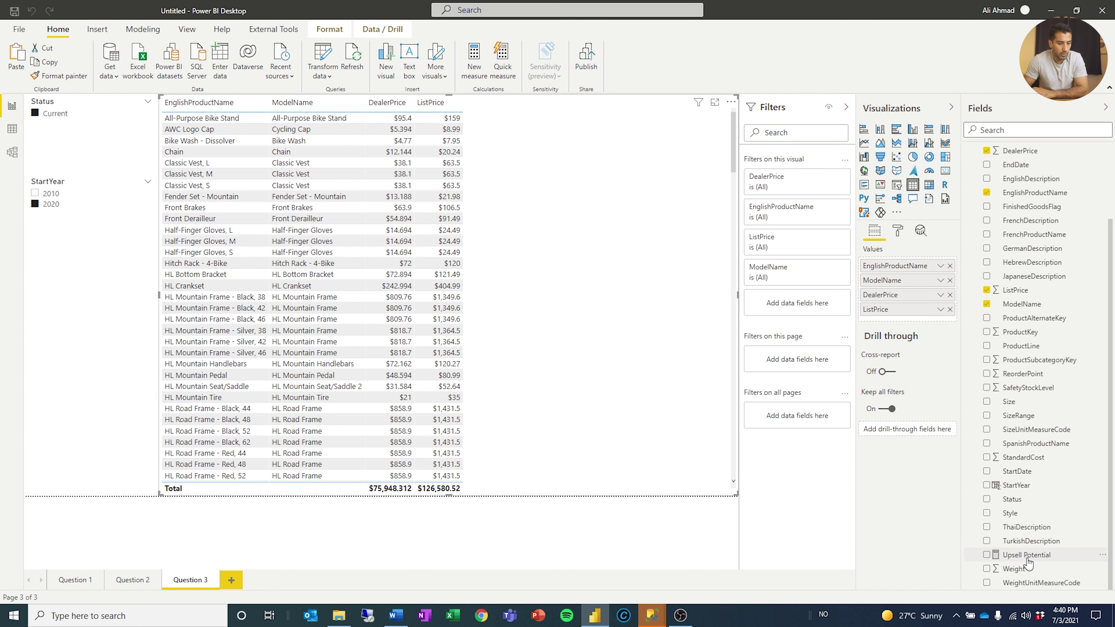
drag(1025, 556, 931, 324)
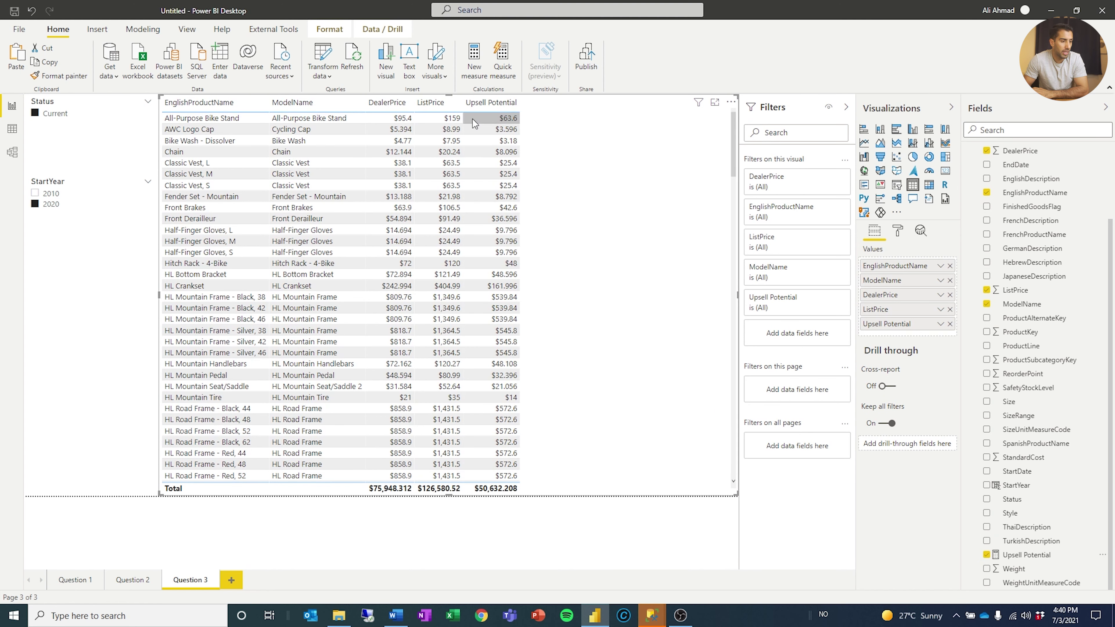
scroll(519, 256, down, 10)
scroll(541, 288, up, 10)
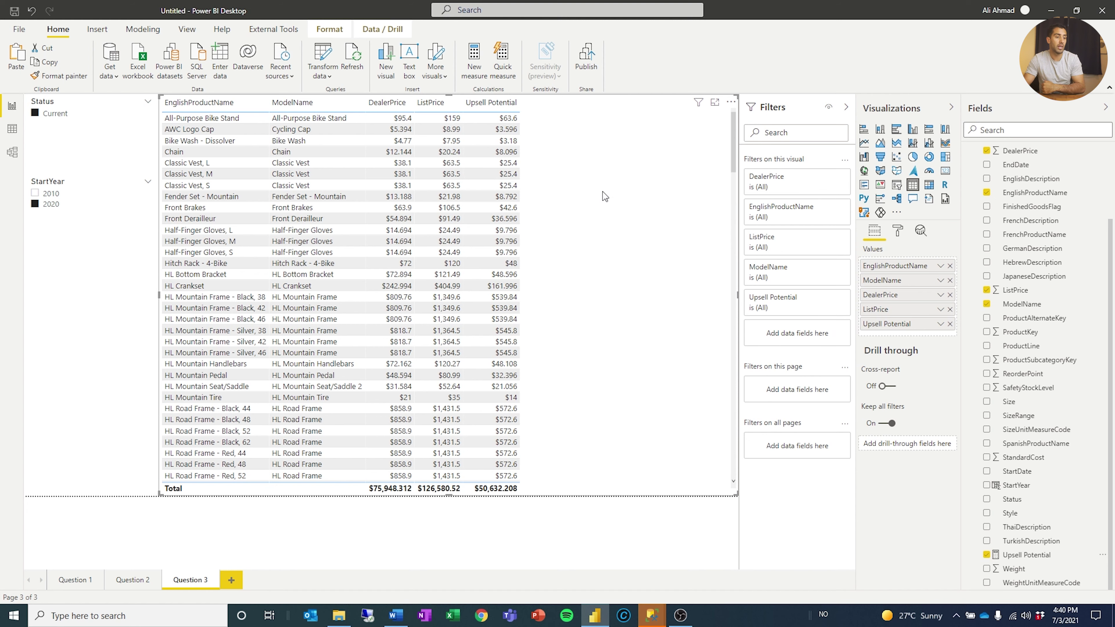
Try several column sorts, settling on Upsell Potential largest first.
click(468, 105)
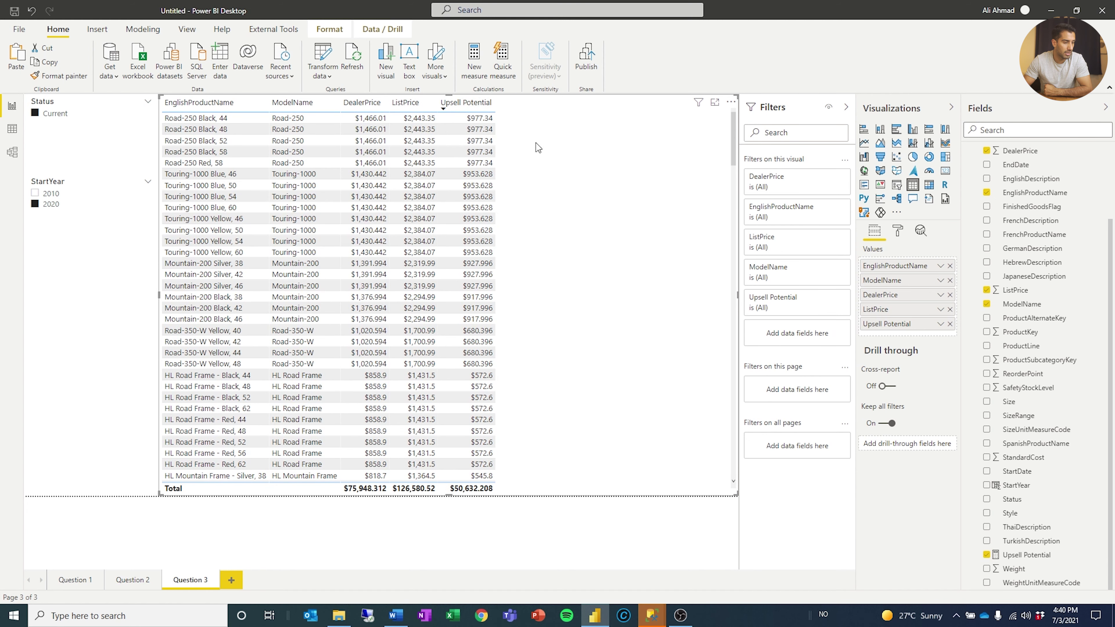
scroll(551, 332, down, 3)
scroll(549, 327, down, 20)
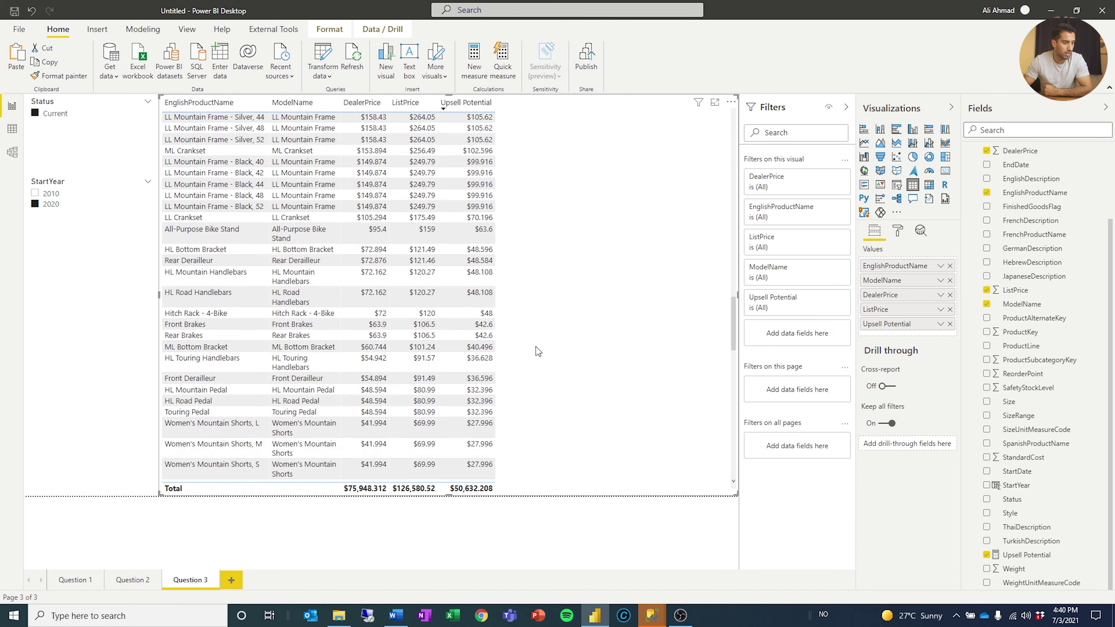
scroll(540, 356, up, 20)
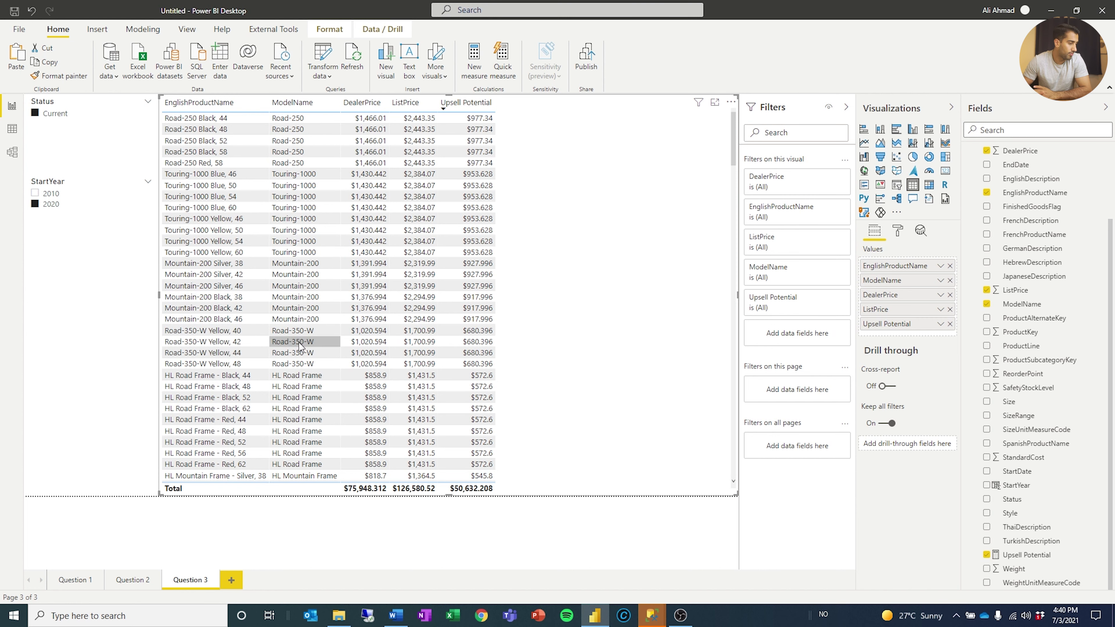
click(381, 104)
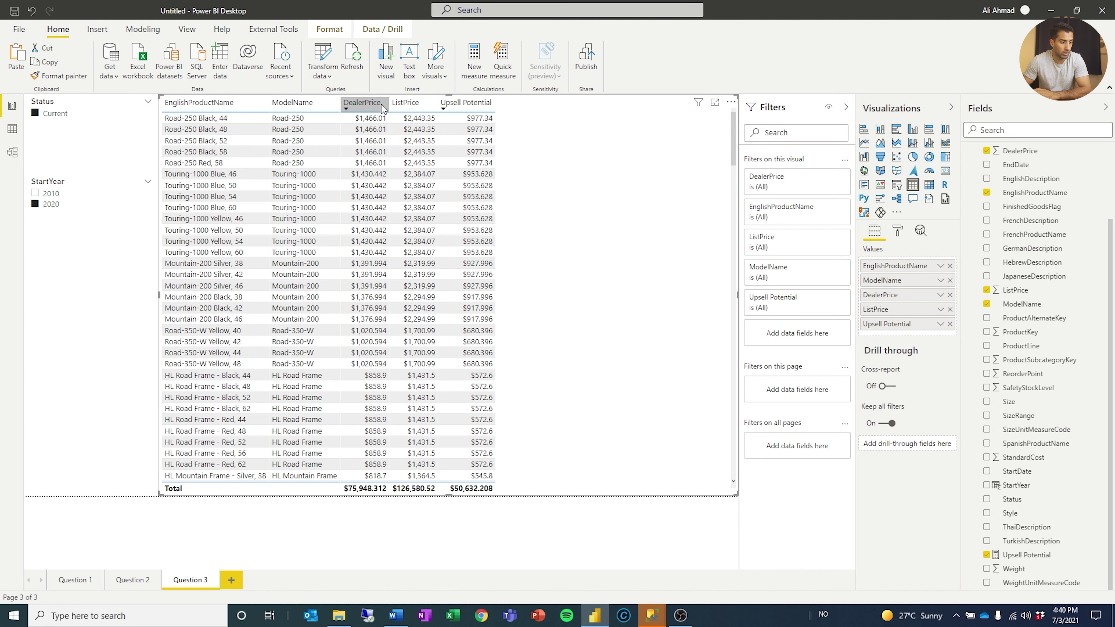
click(467, 105)
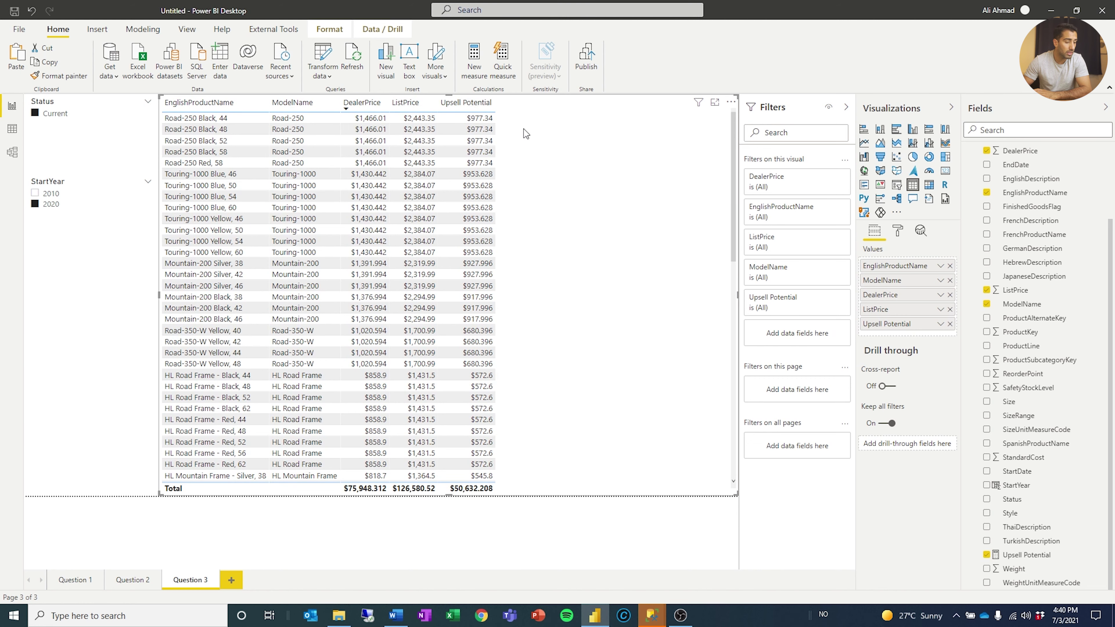
click(450, 105)
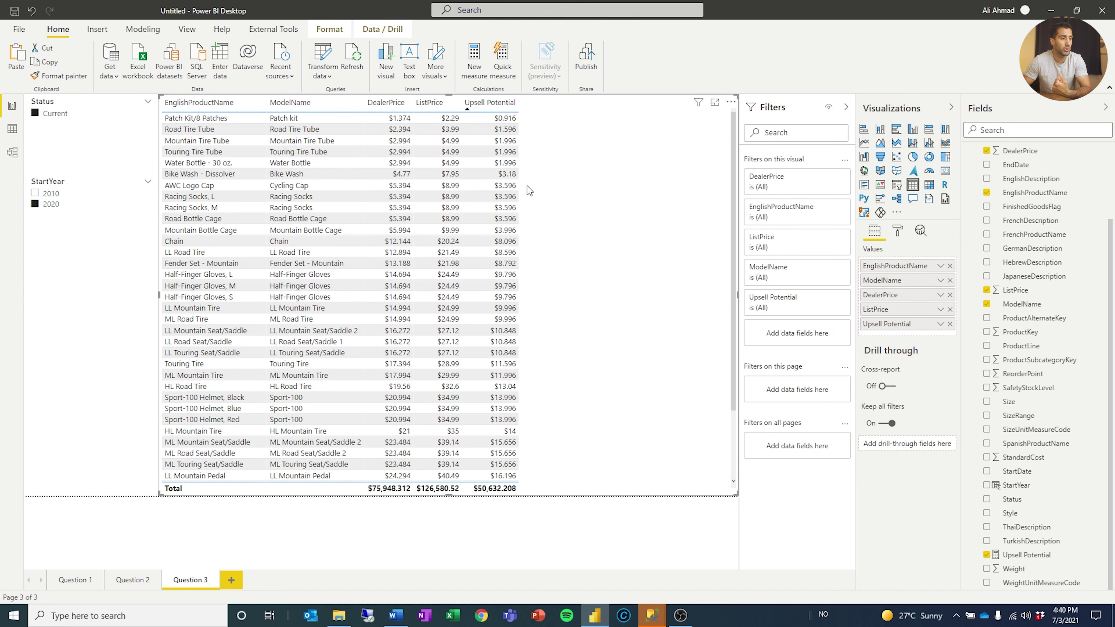
click(494, 106)
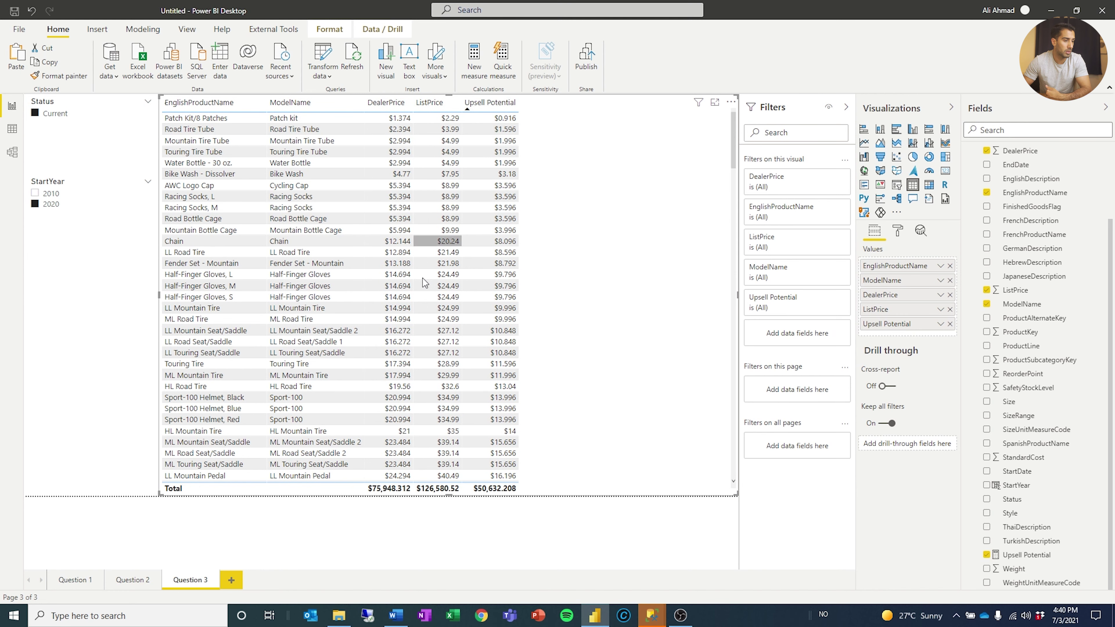
click(219, 100)
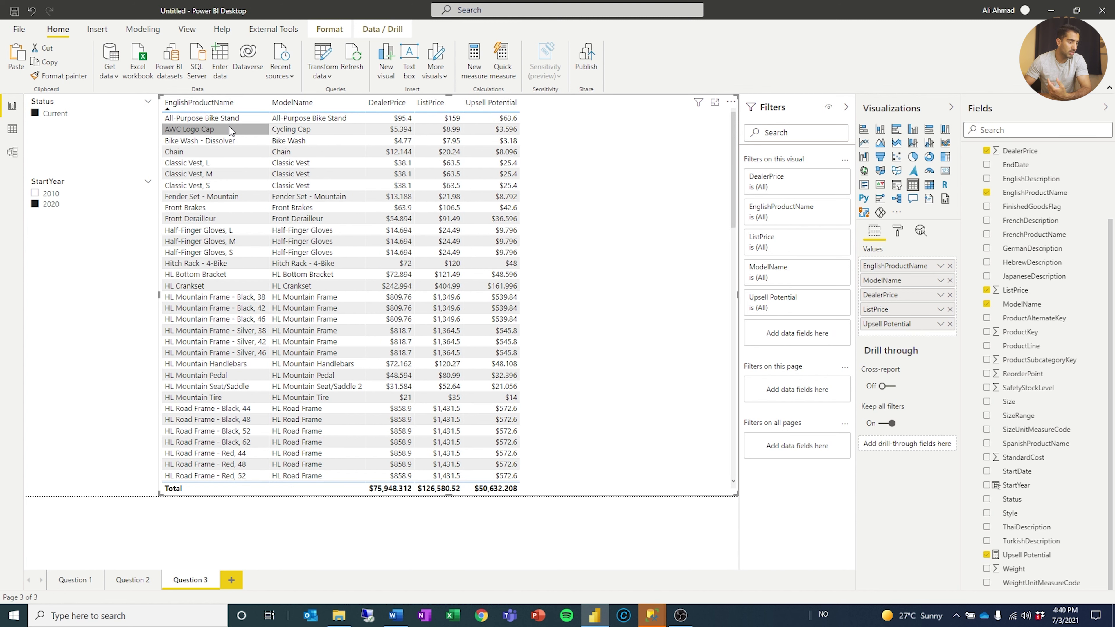
click(484, 102)
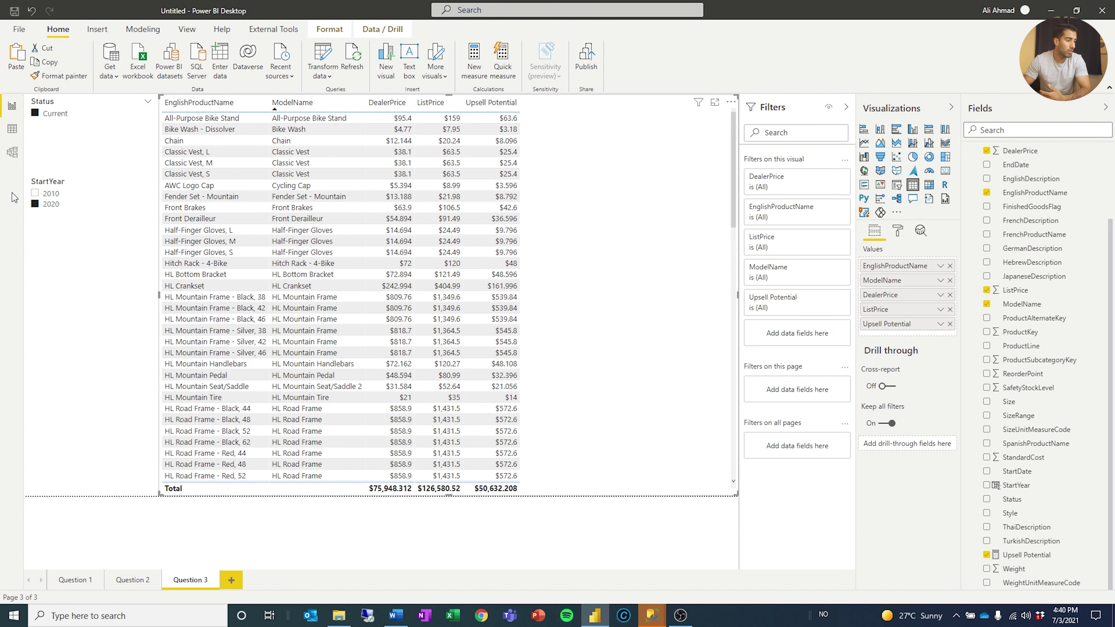
Duplicate the StartYear slicer with 2020 ticked and place the copy below it.
click(104, 208)
click(94, 344)
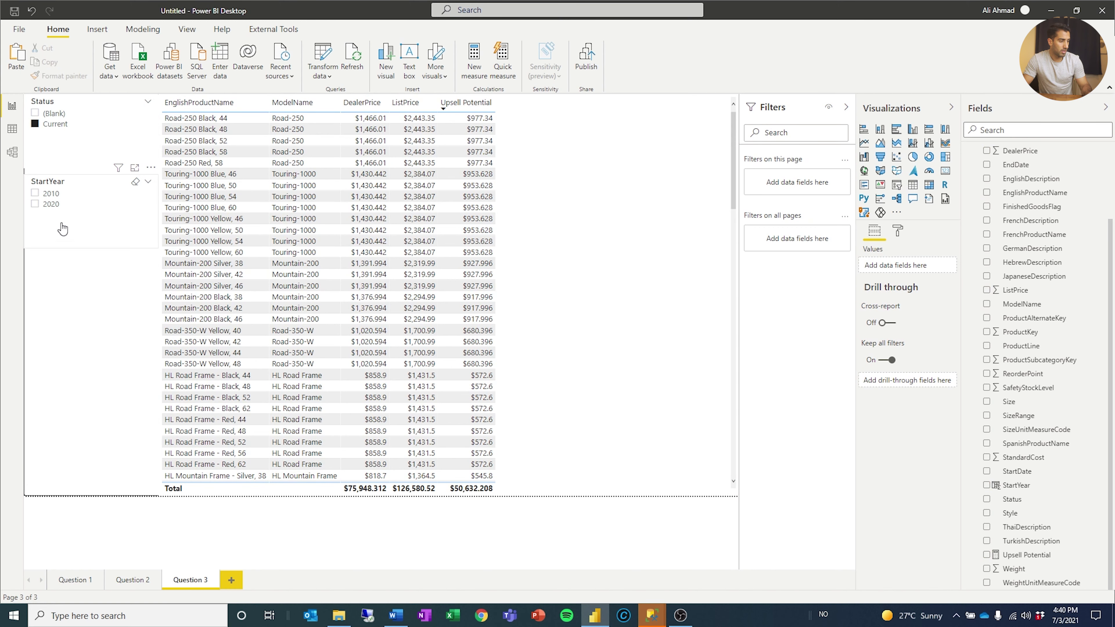
click(52, 204)
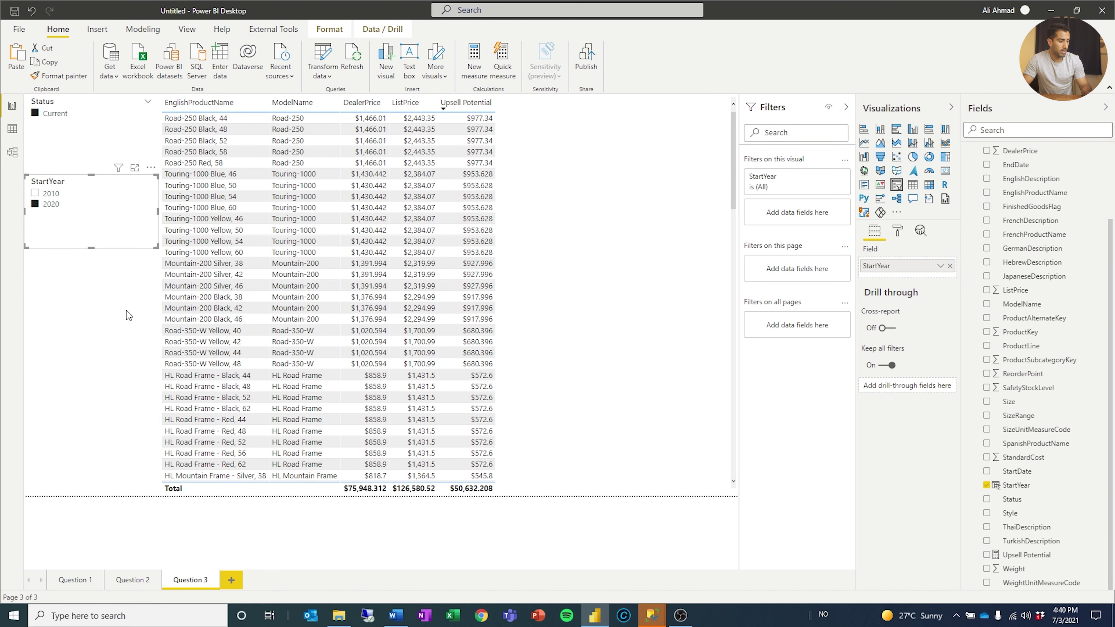
key(ctrl+c)
key(ctrl+v)
drag(132, 222, 89, 276)
Switch the copied slicer's field to ModelName and stretch it to list more models.
click(1005, 129)
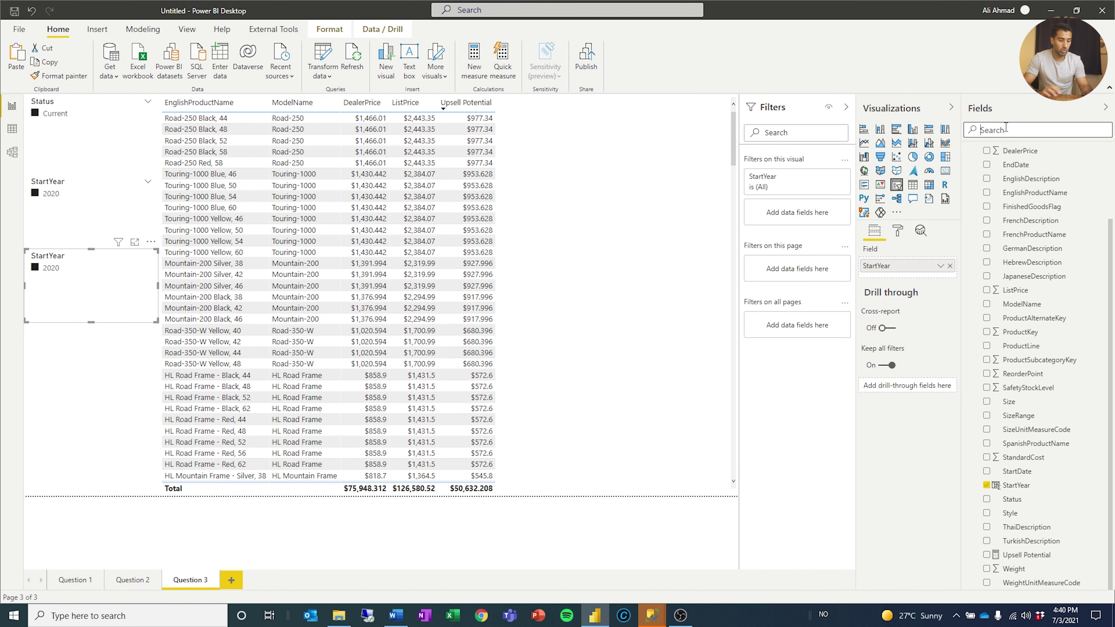
text(ModelN)
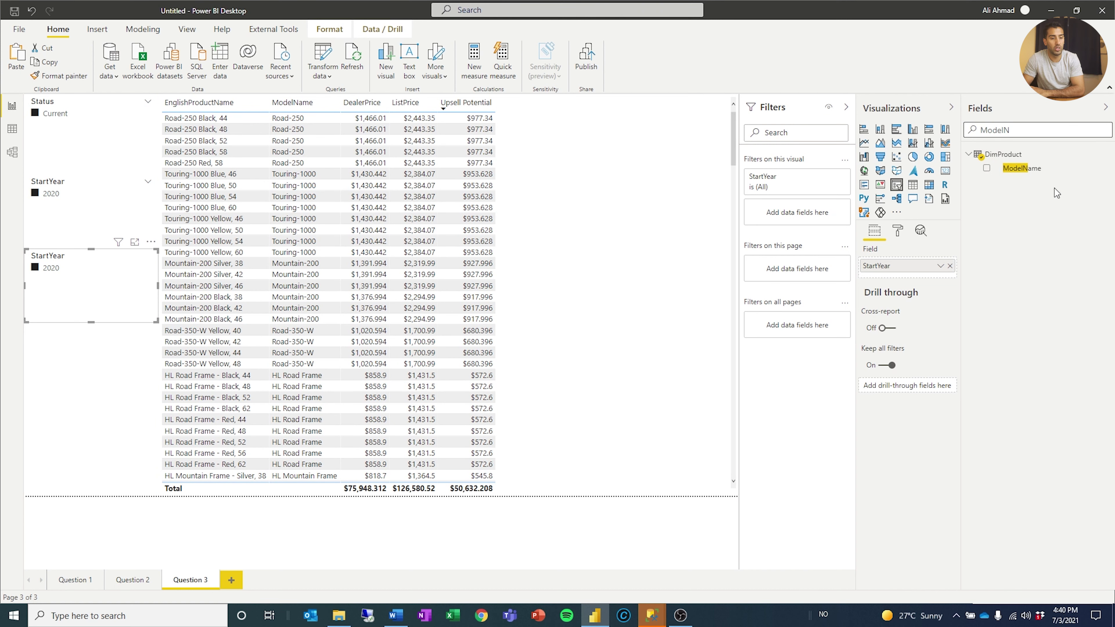
drag(1051, 169, 941, 274)
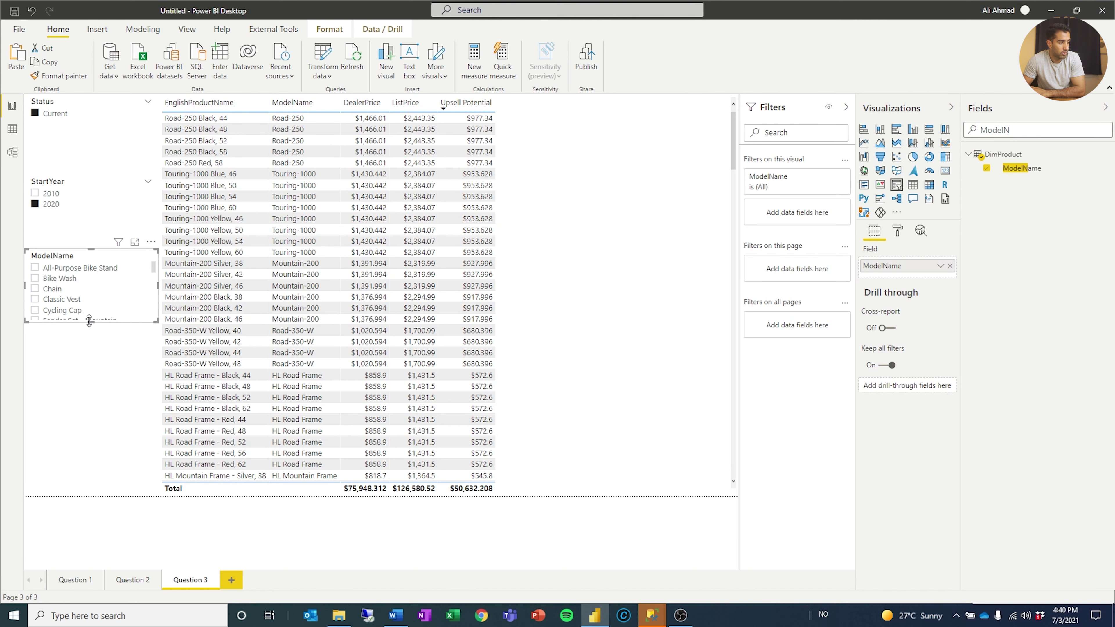
drag(89, 323, 89, 495)
Step the table filter through Bike Wash, Chain and Front Brakes, ending on Front Derailleur.
click(53, 279)
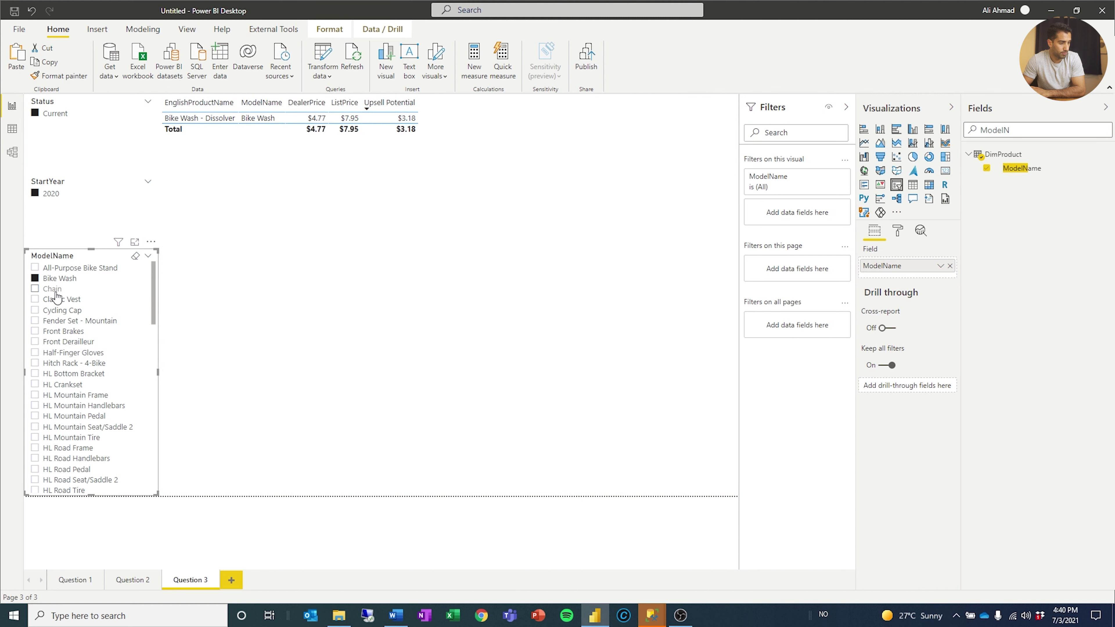
click(52, 289)
click(60, 331)
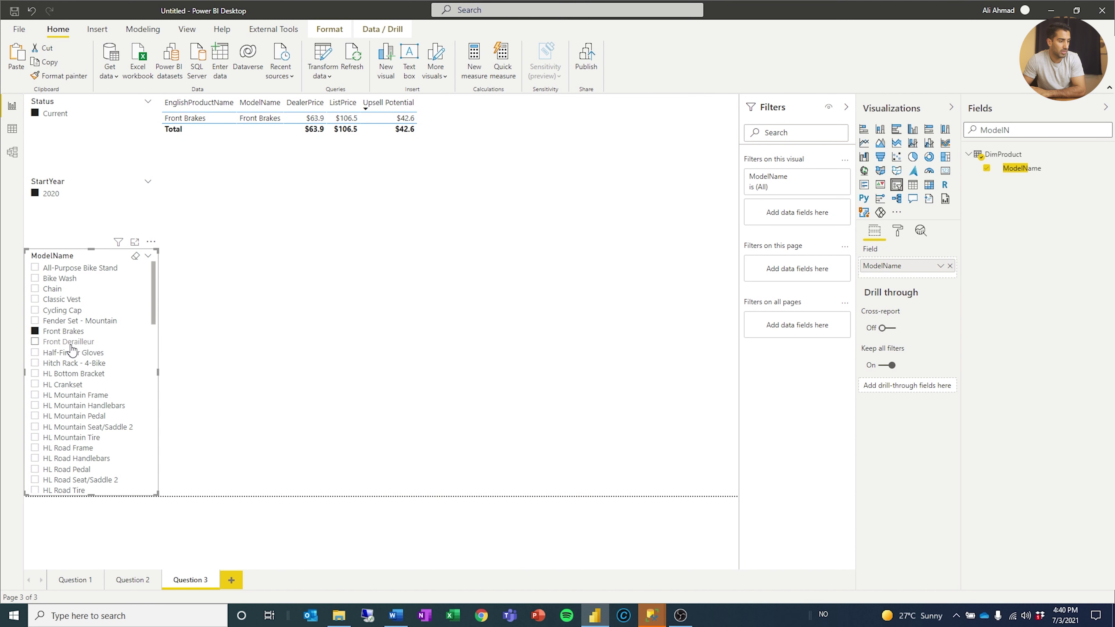
click(66, 342)
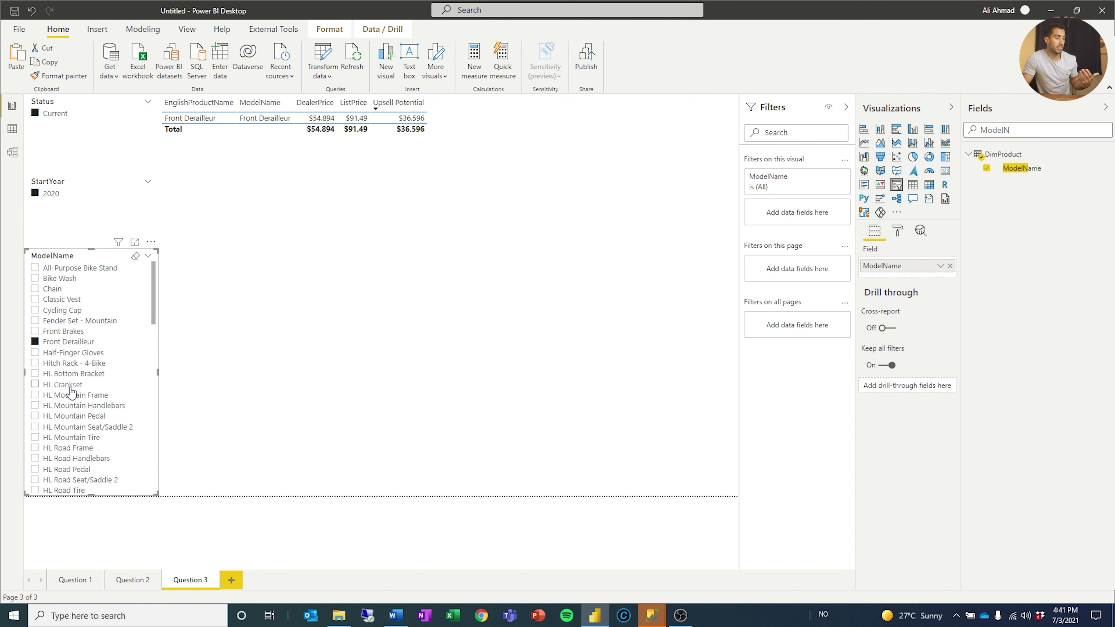